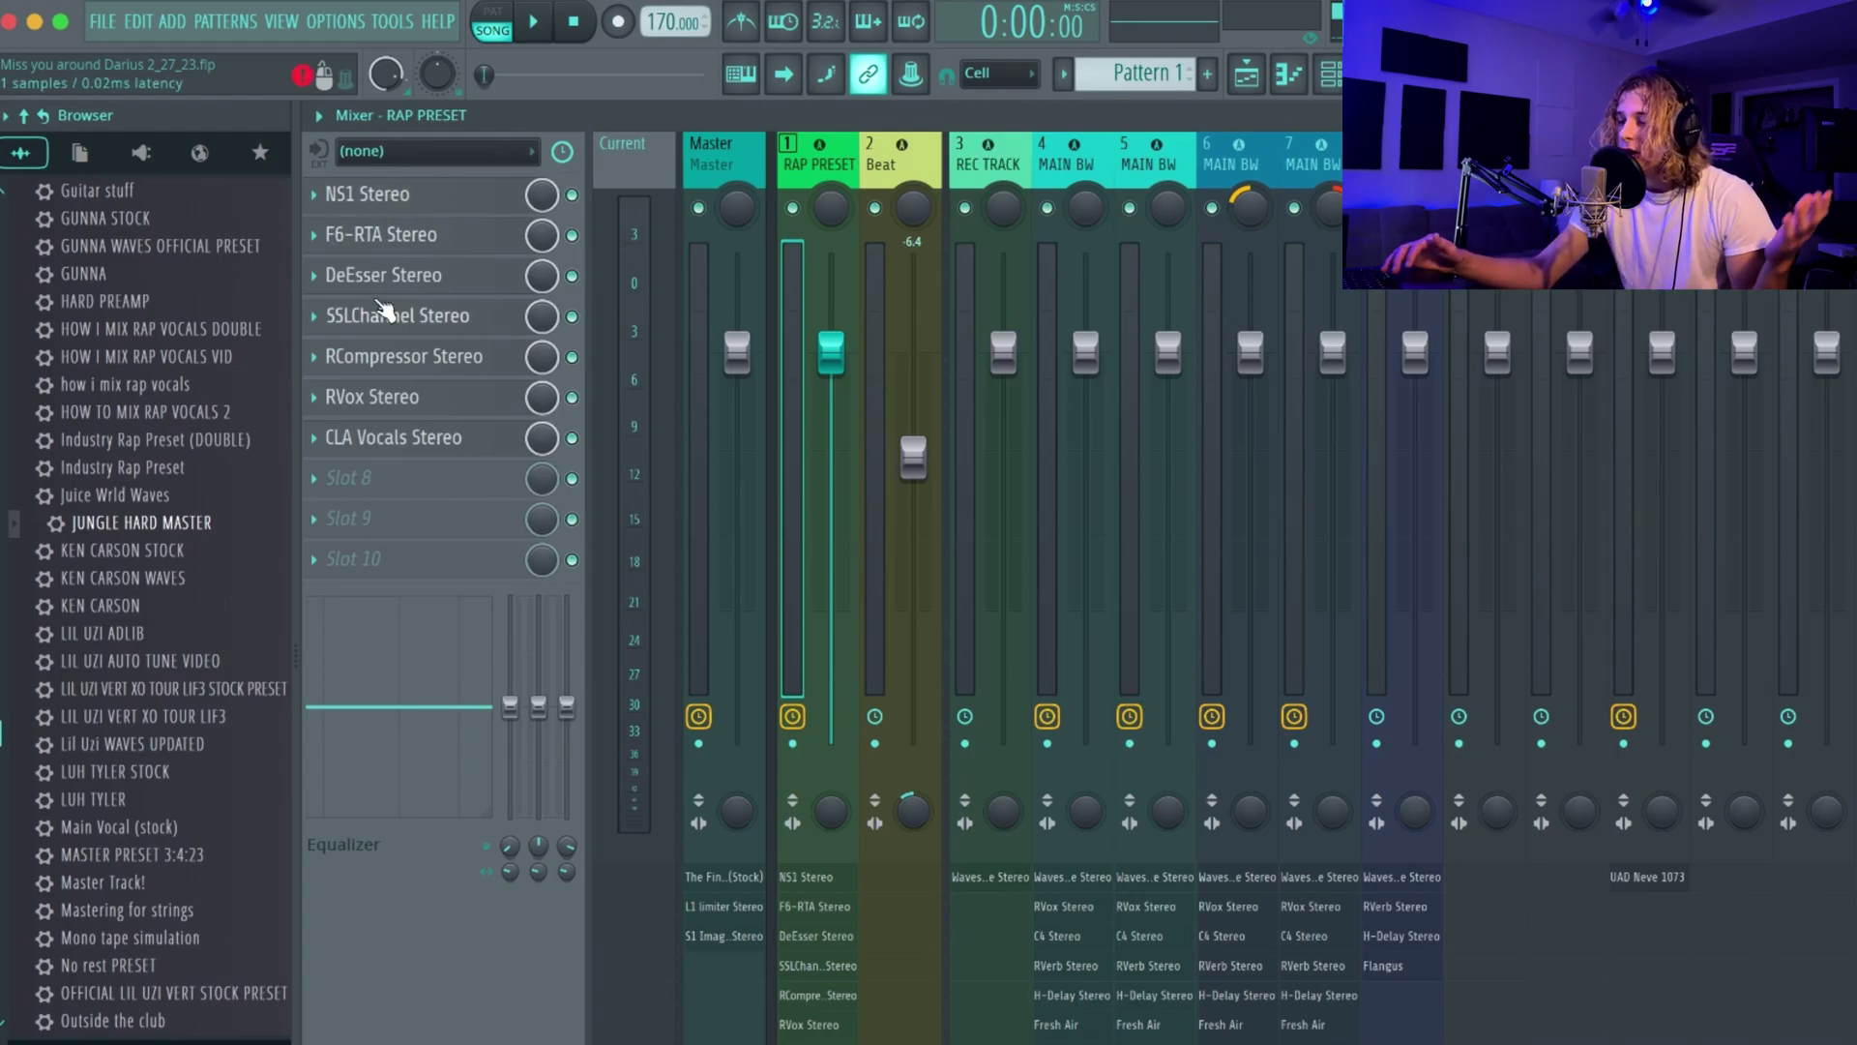
# - Open the NS1 noise suppressor slot on the RAP PRESET vocal insert
pyautogui.click(382, 195)
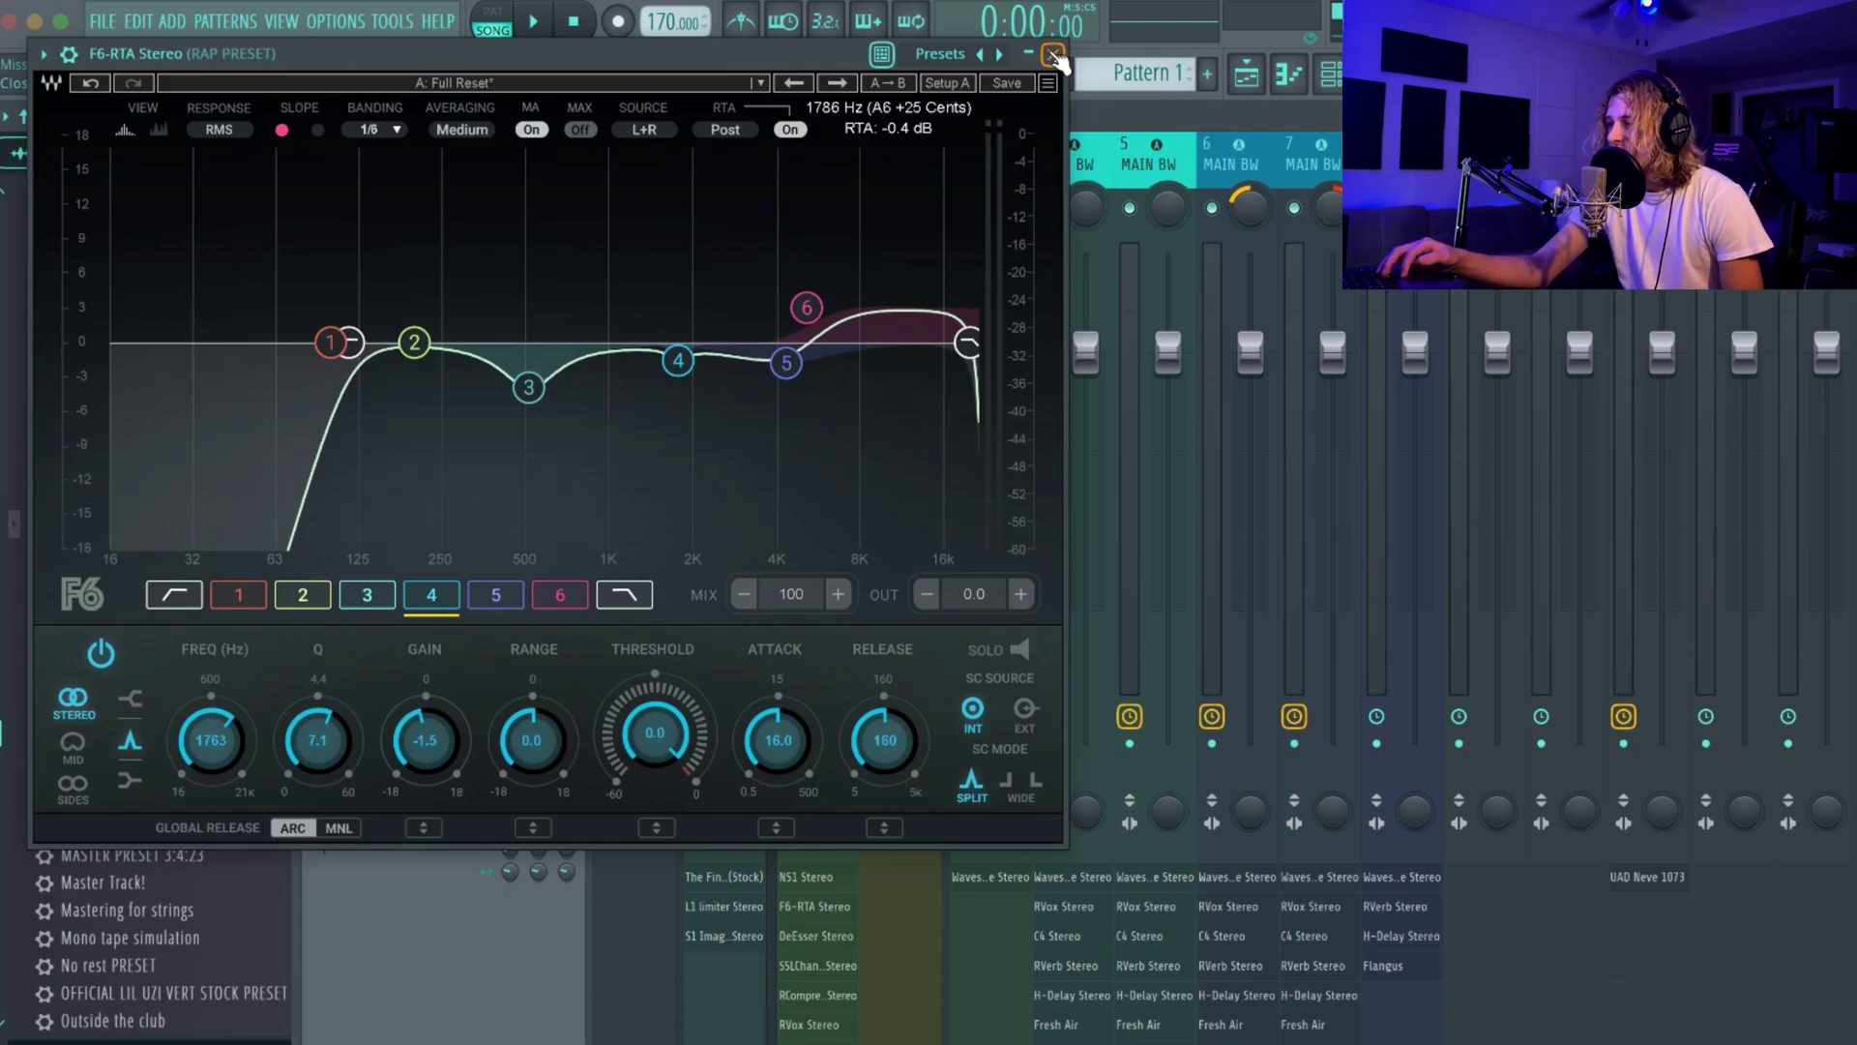
# - Inspect the F6-RTA high-pass band and bands 1–3, including band 3's cut near 511 Hz
pyautogui.click(356, 348)
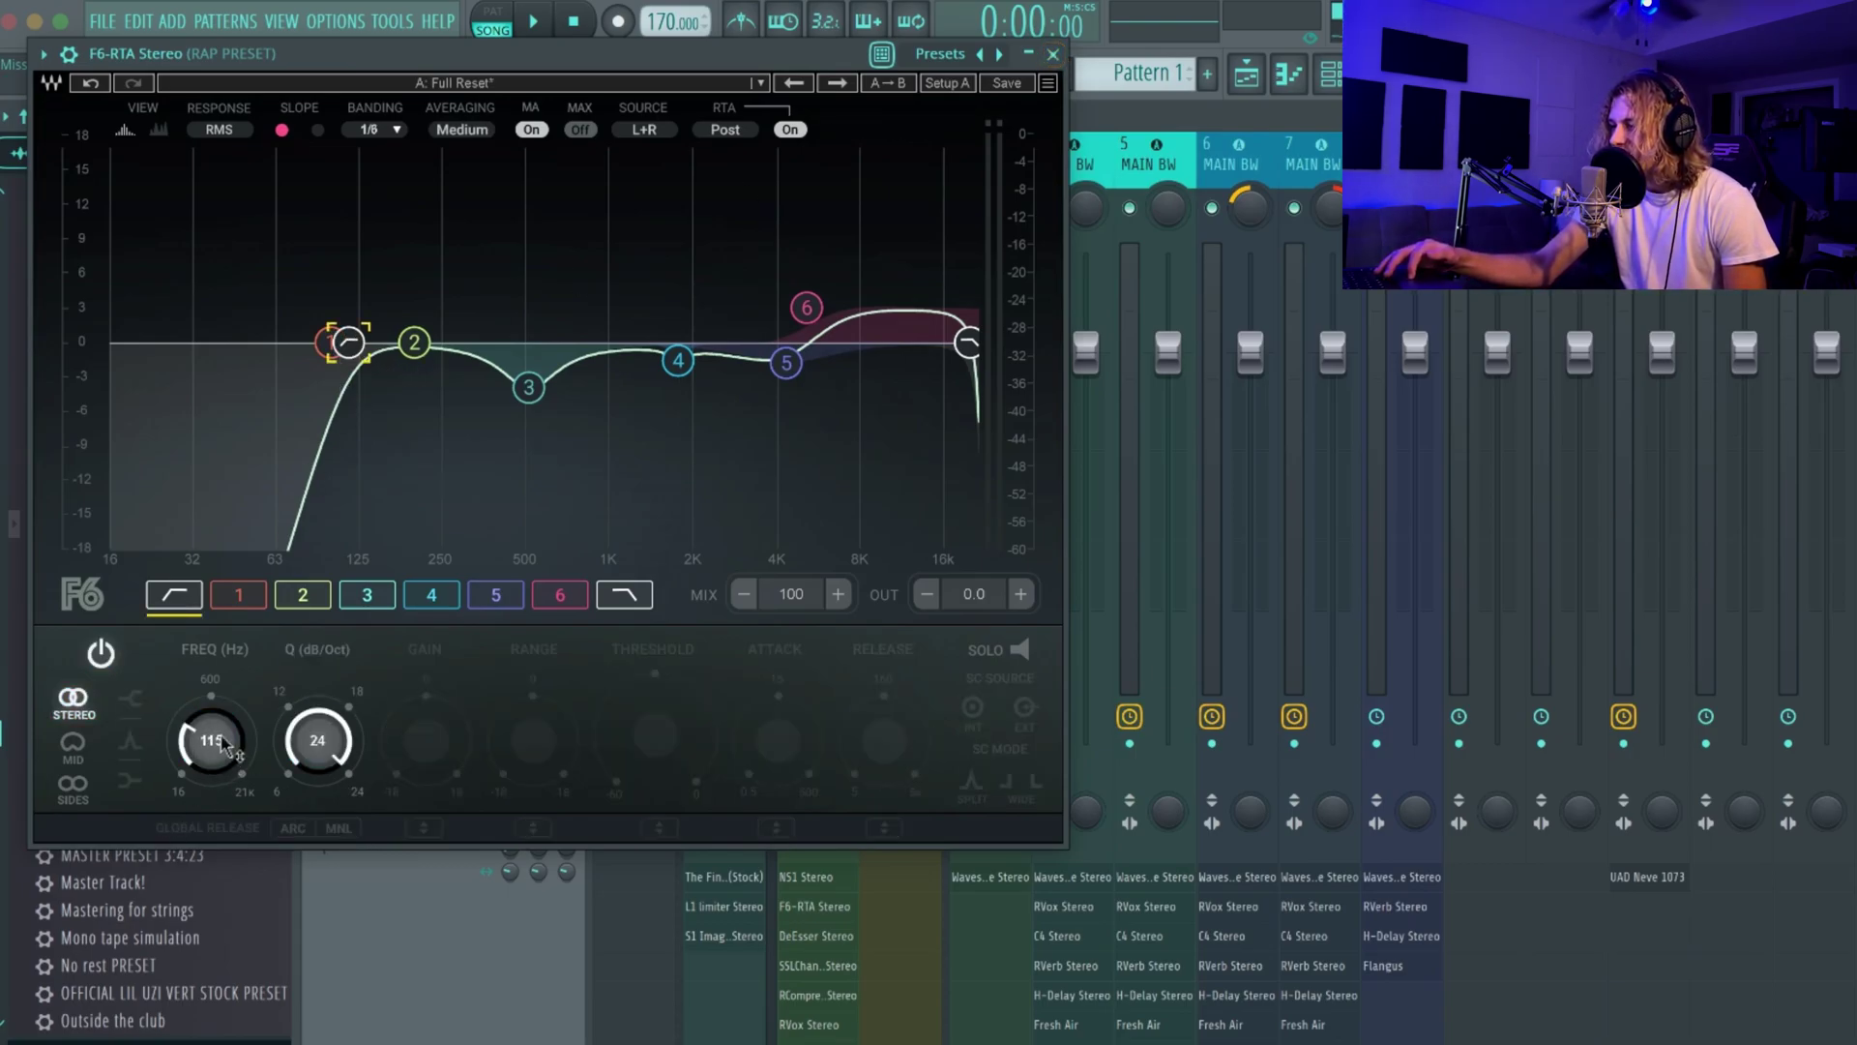
pyautogui.click(328, 342)
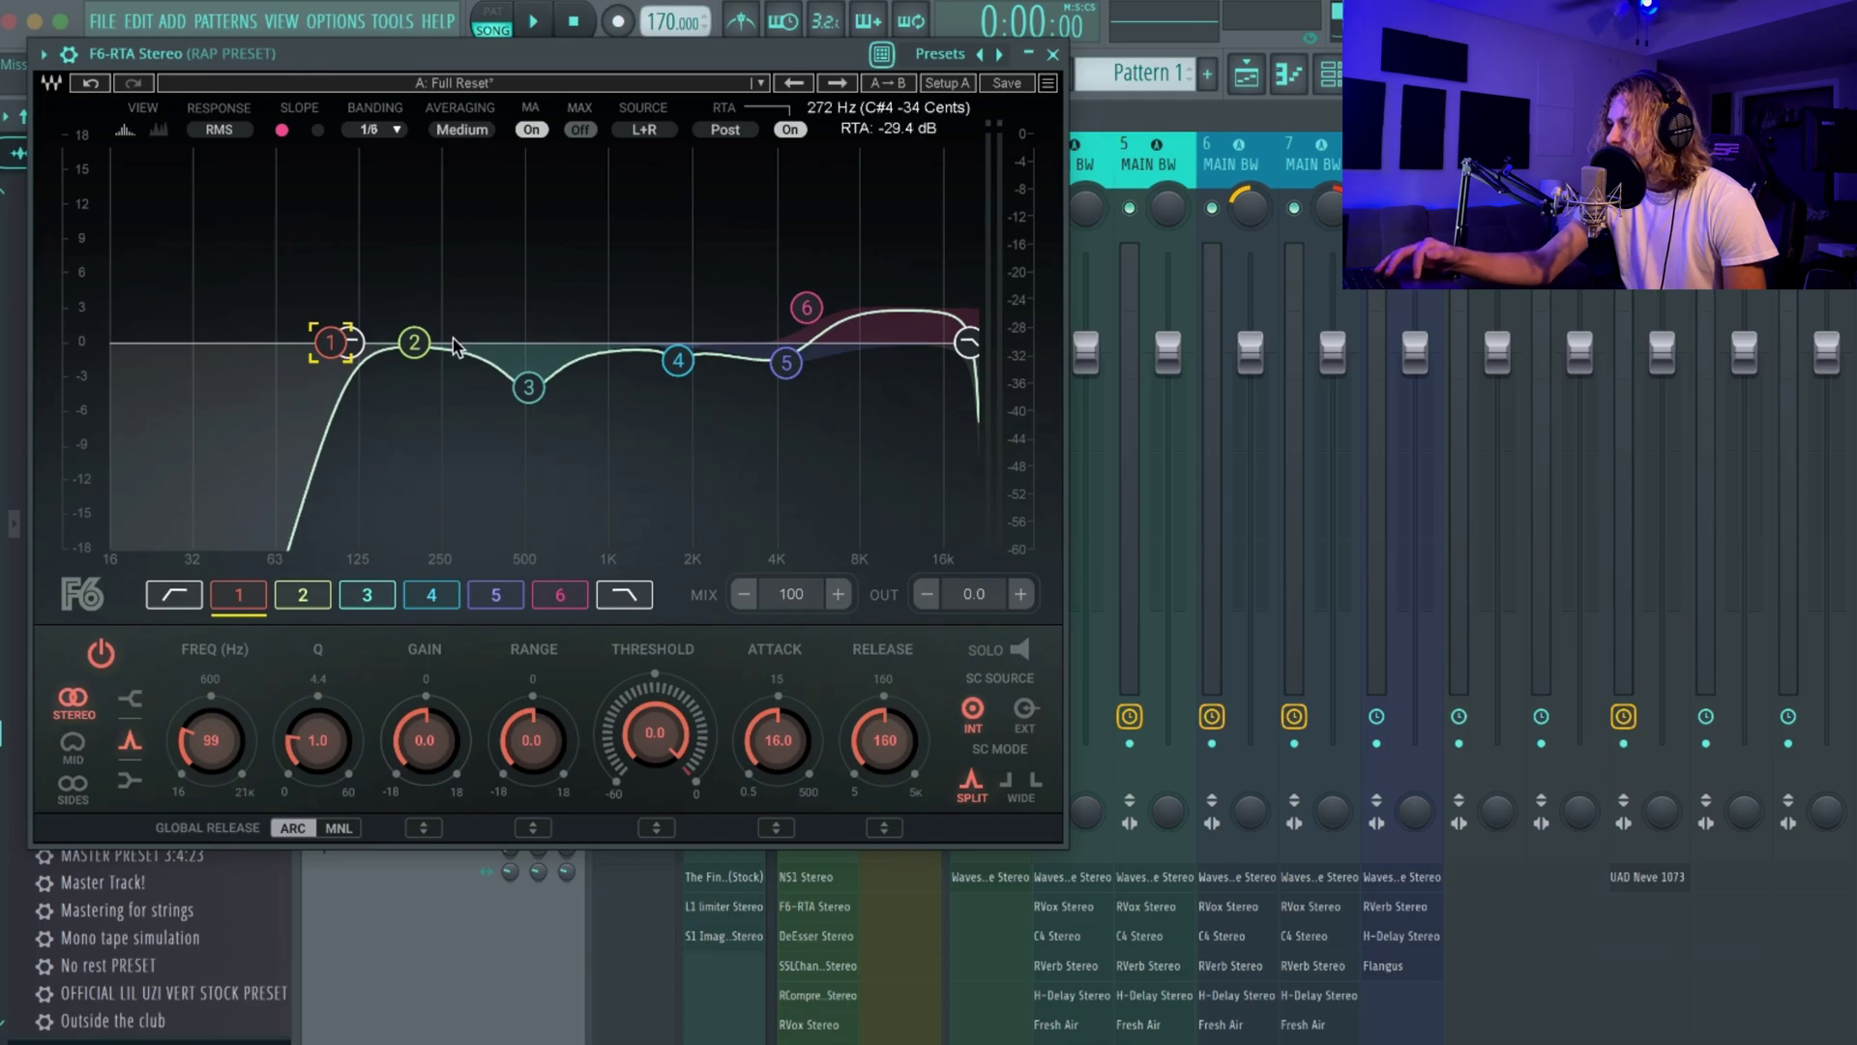
pyautogui.click(414, 343)
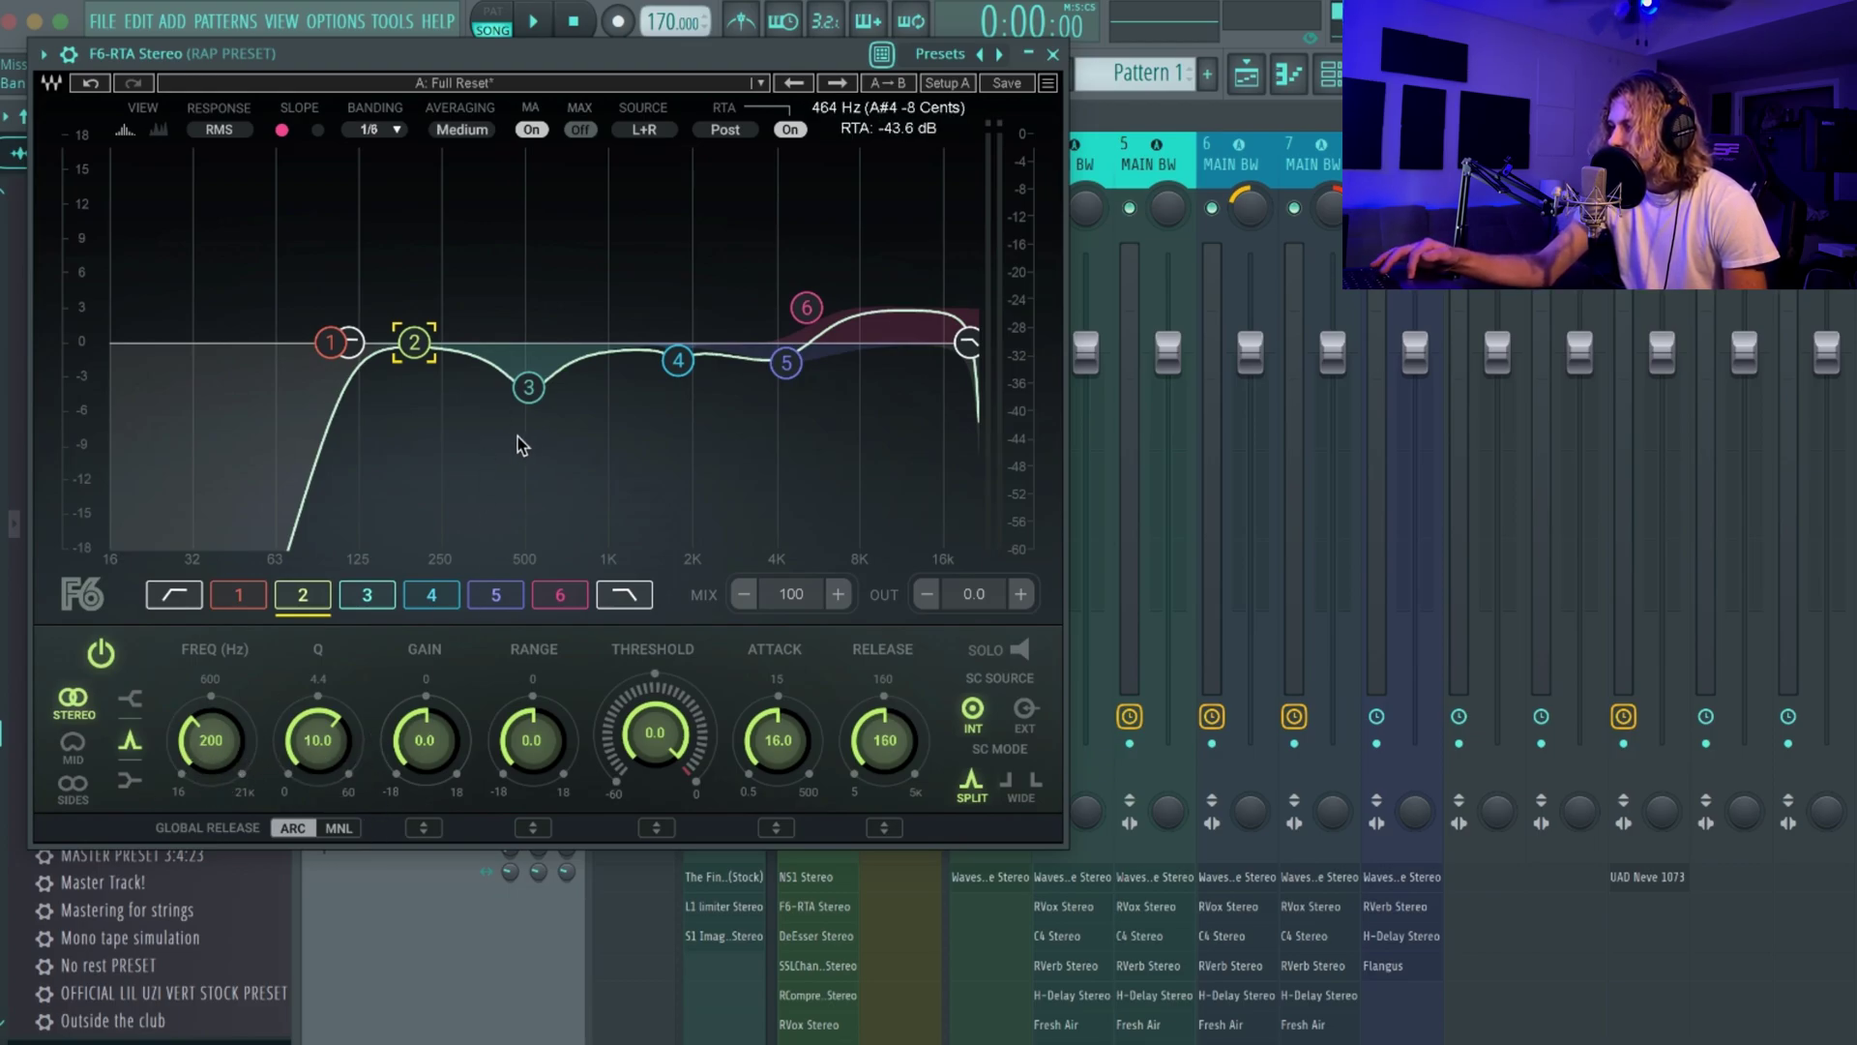
pyautogui.click(529, 388)
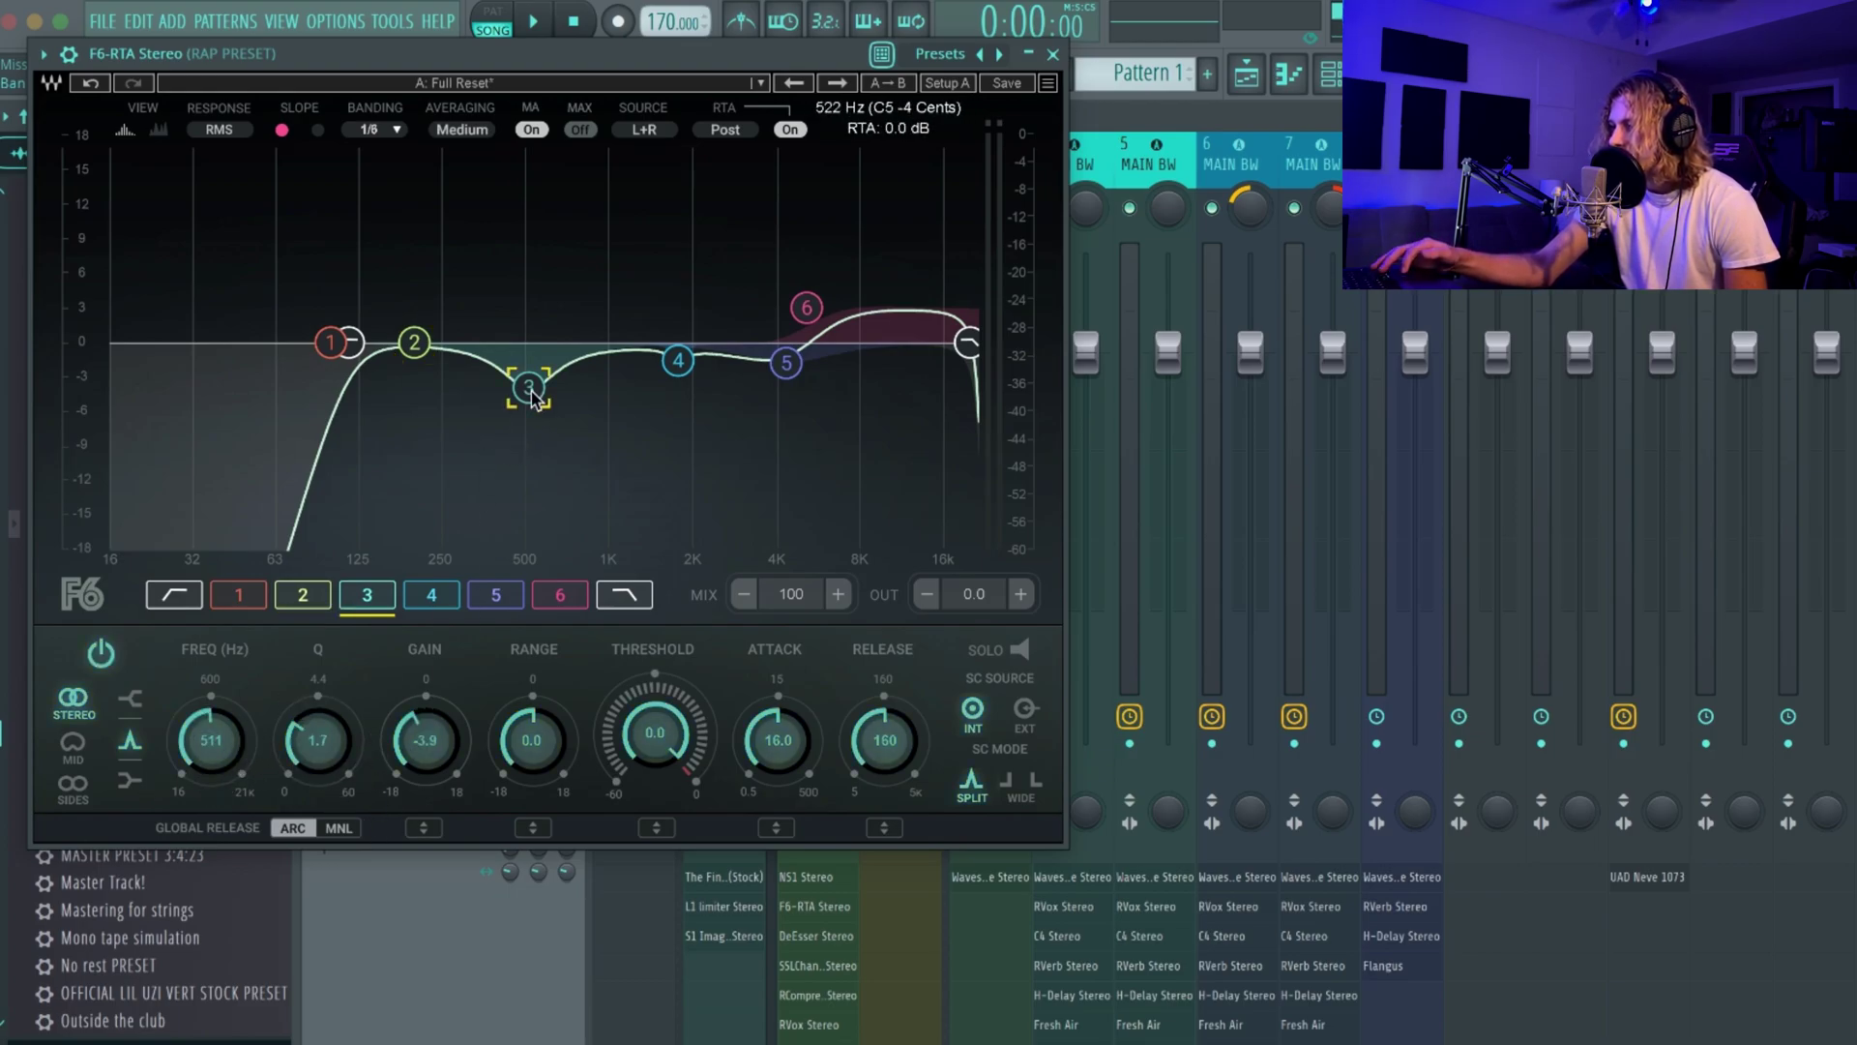
# - Inspect bands 4–6 and the high-cut band, then close the F6-RTA equalizer
pyautogui.click(679, 363)
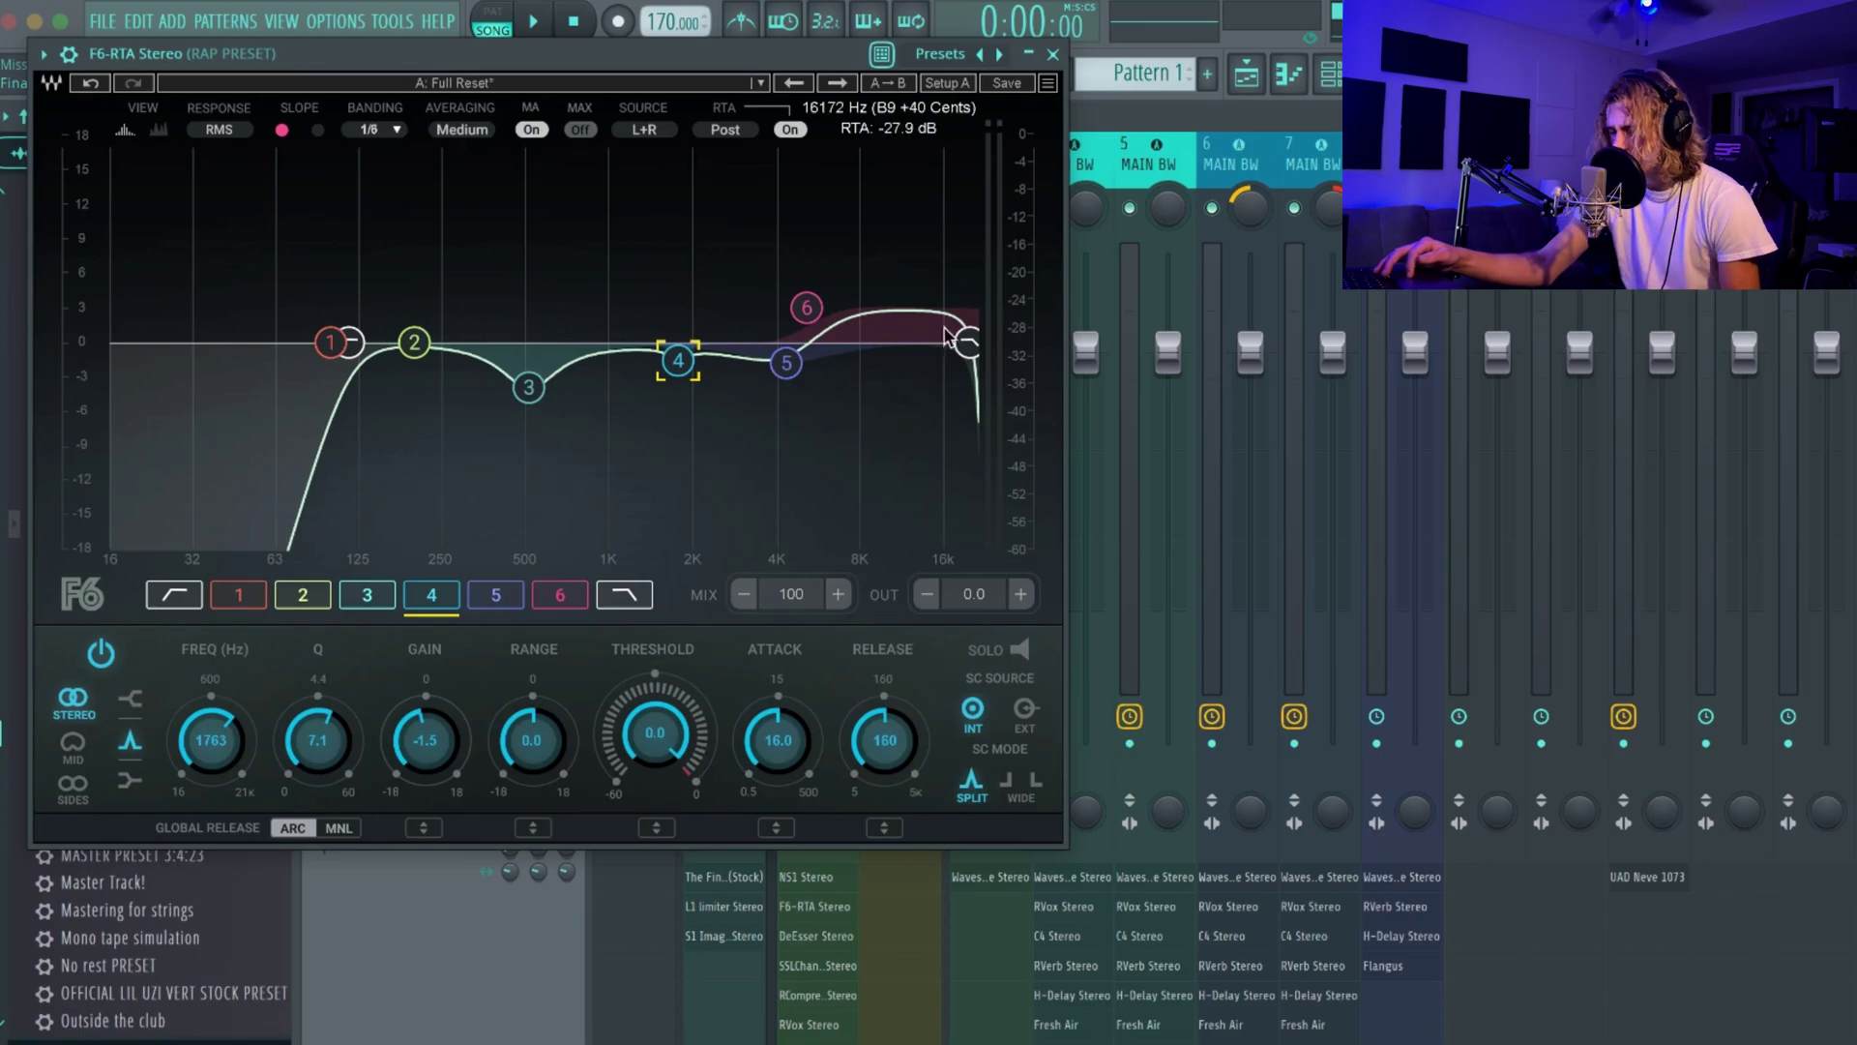
pyautogui.click(790, 365)
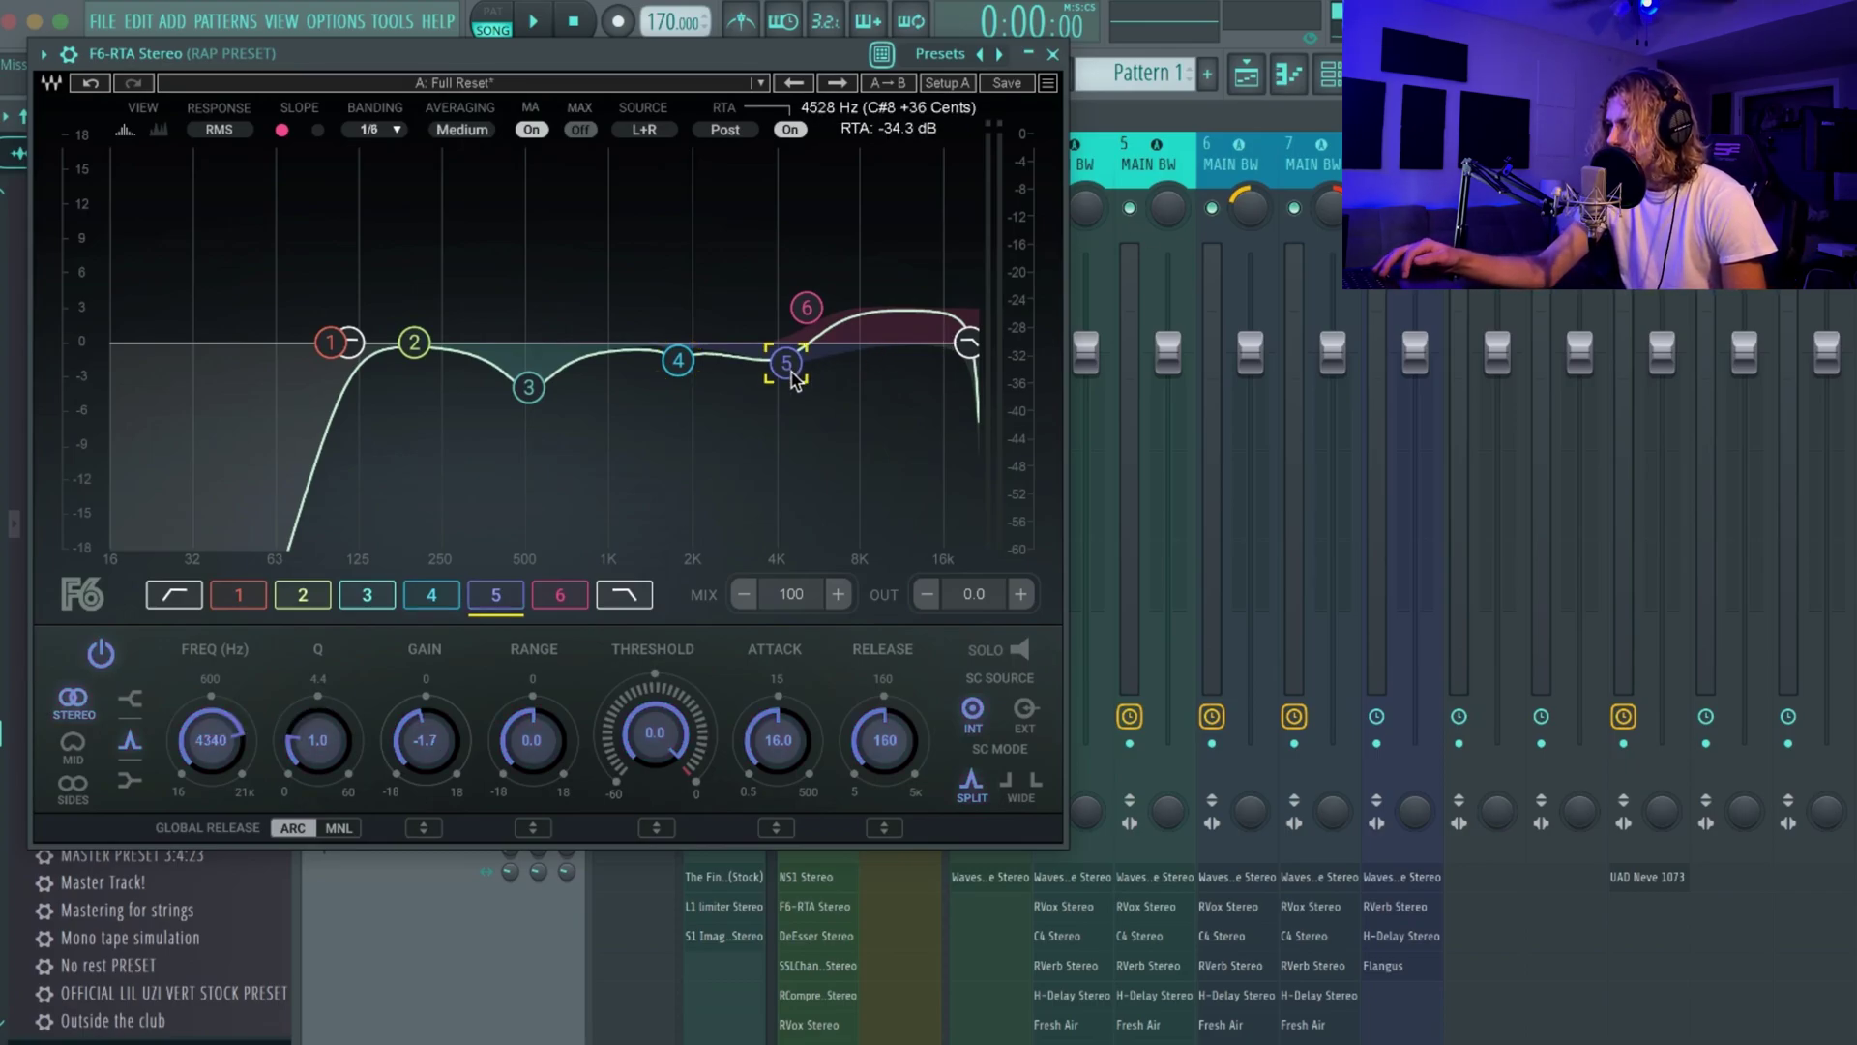
pyautogui.click(811, 312)
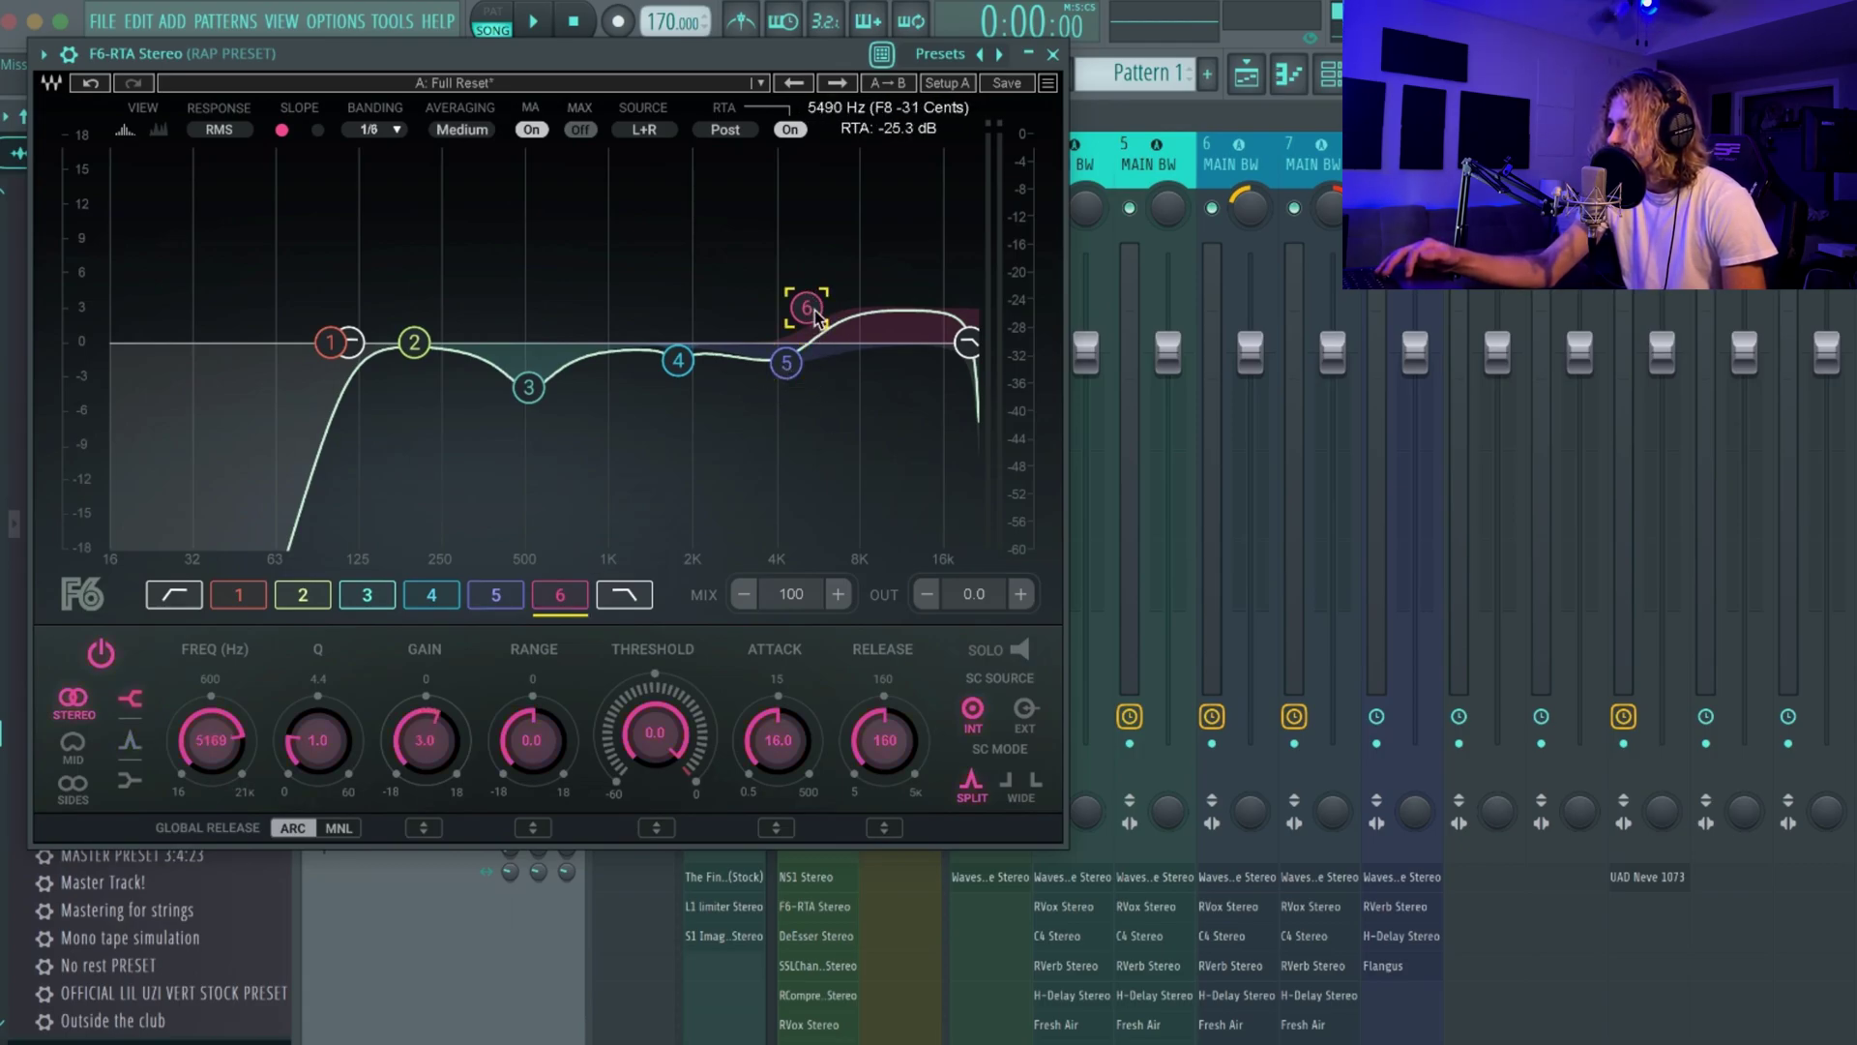
pyautogui.click(968, 343)
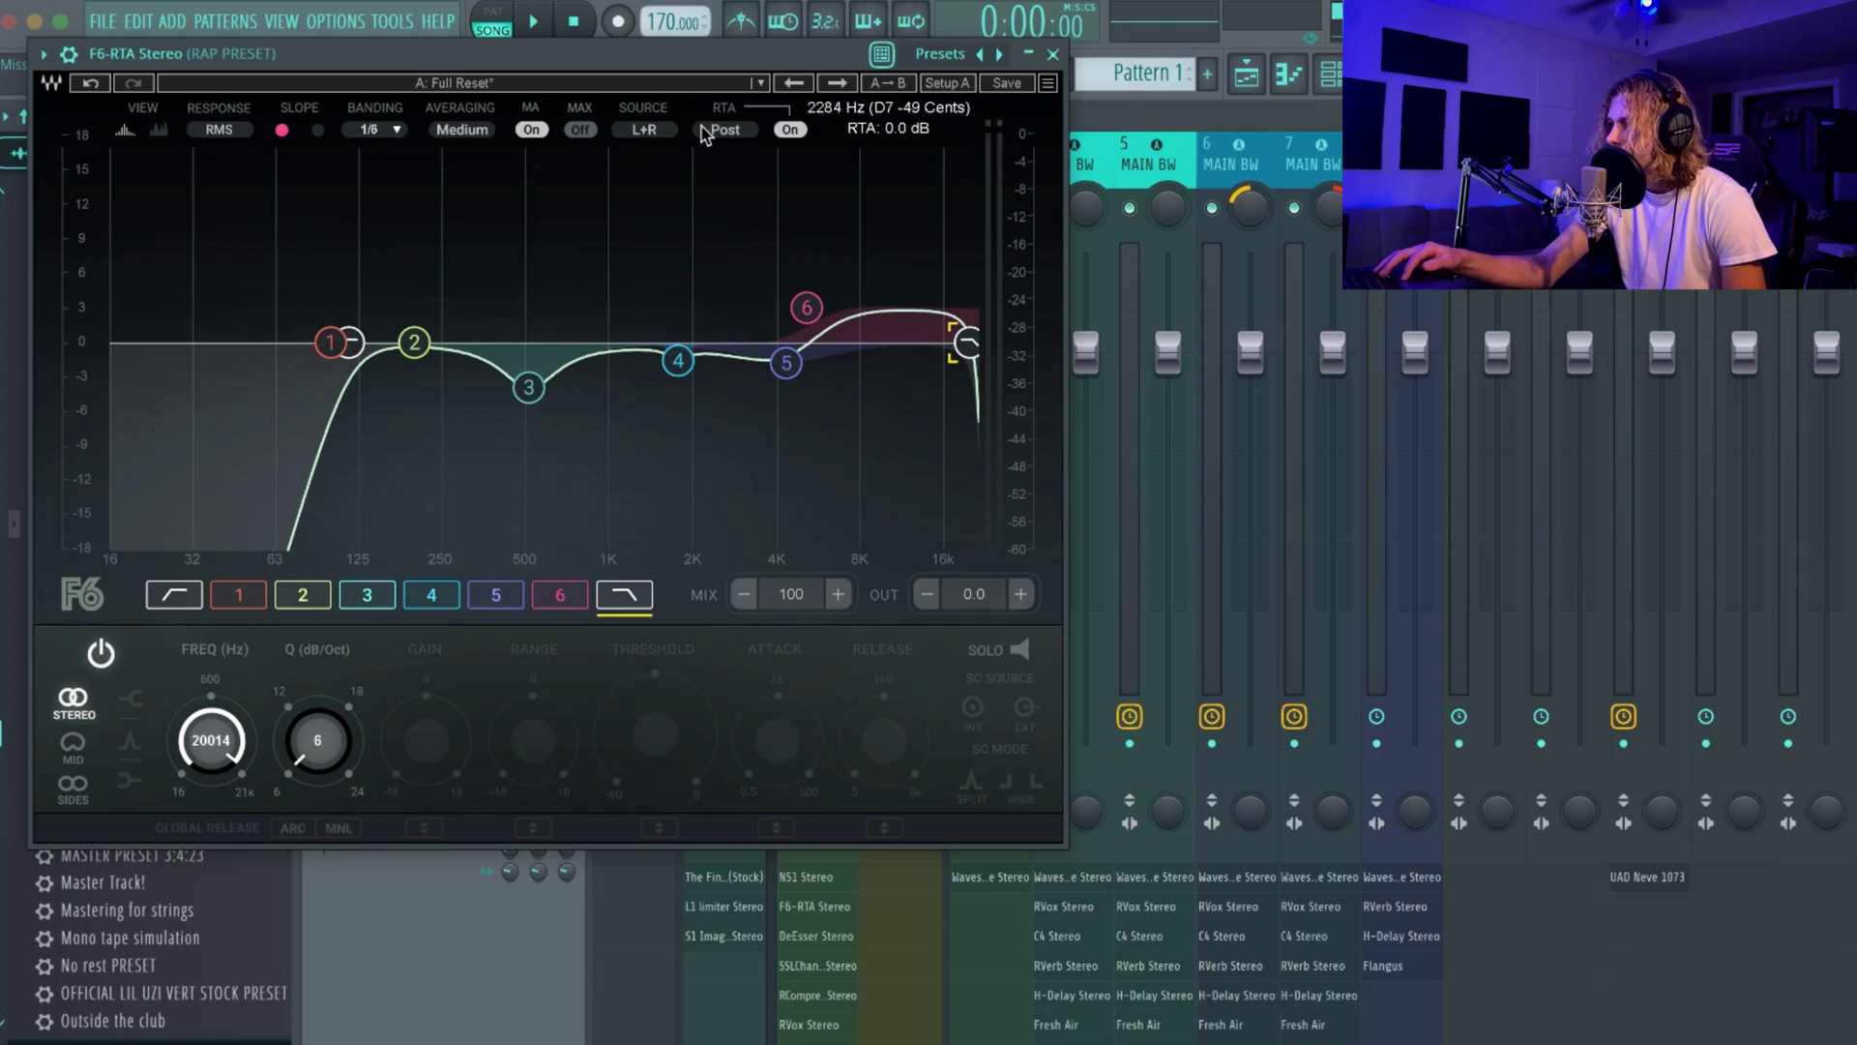
pyautogui.click(1053, 55)
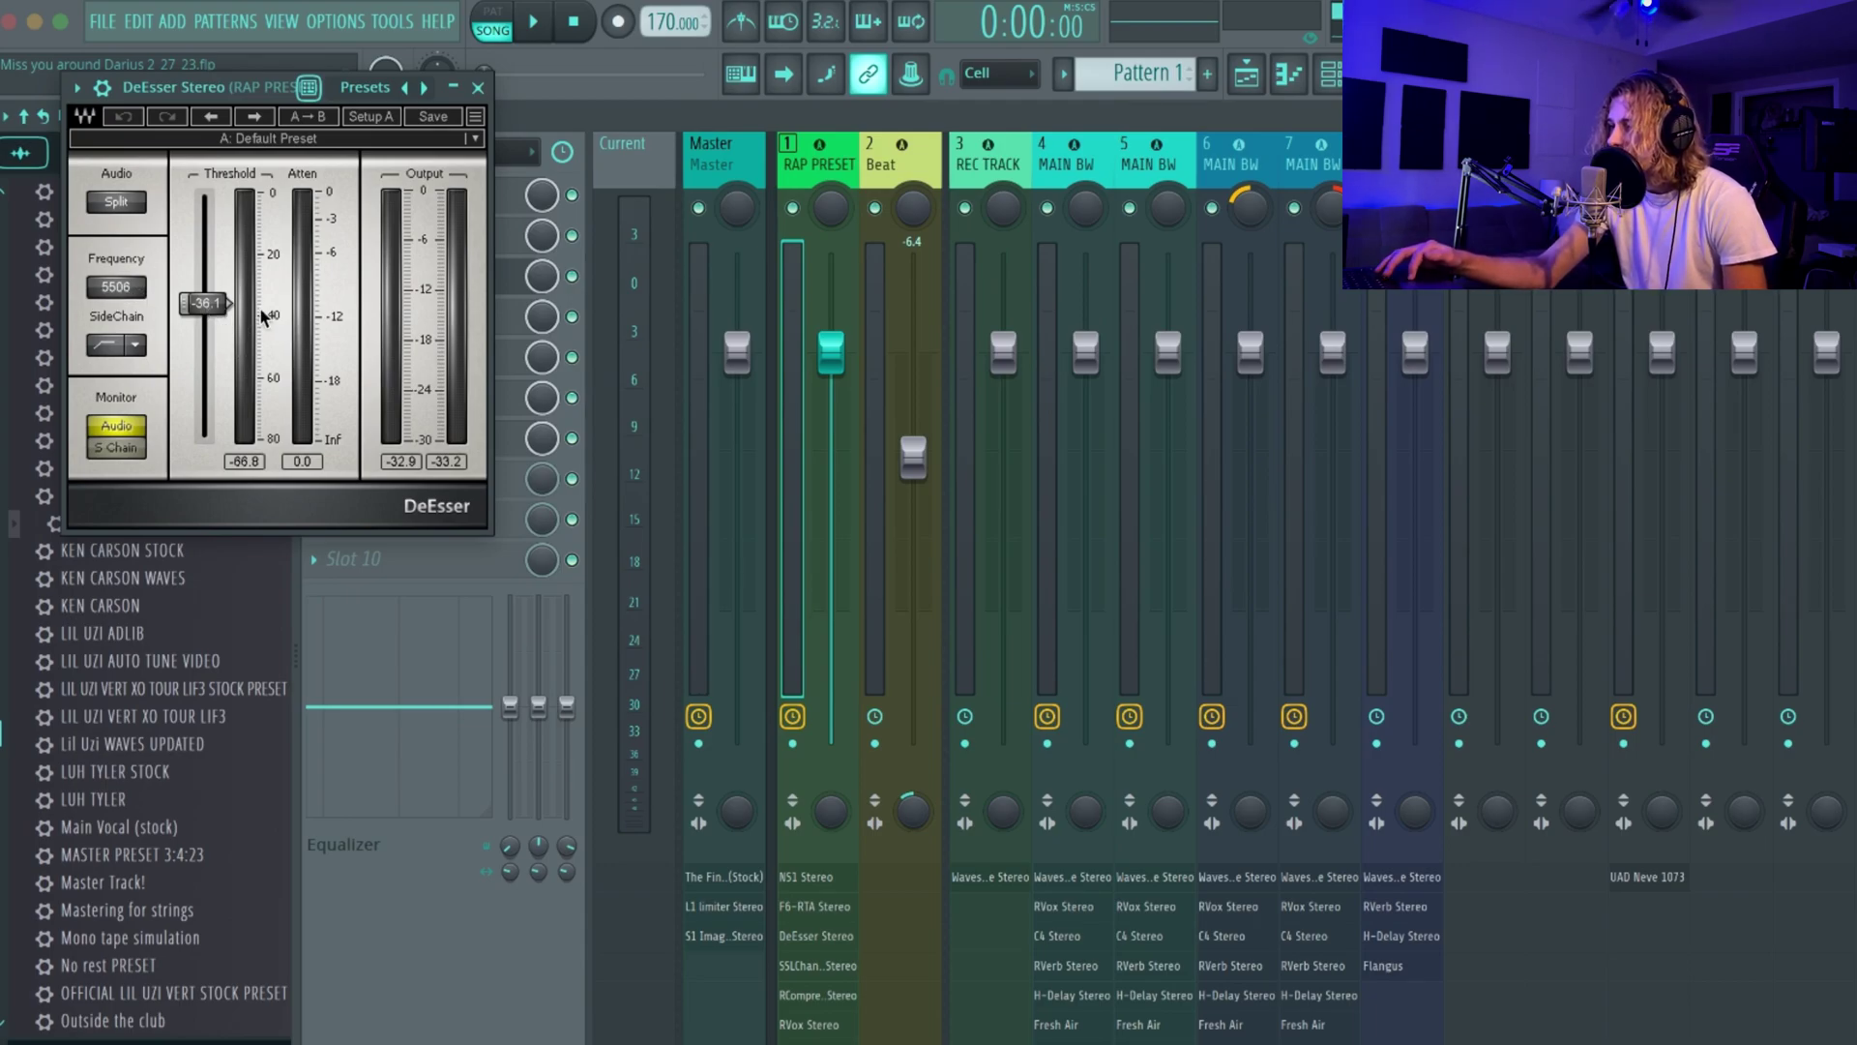
# - Close the DeEsser Stereo plugin window
pyautogui.click(478, 87)
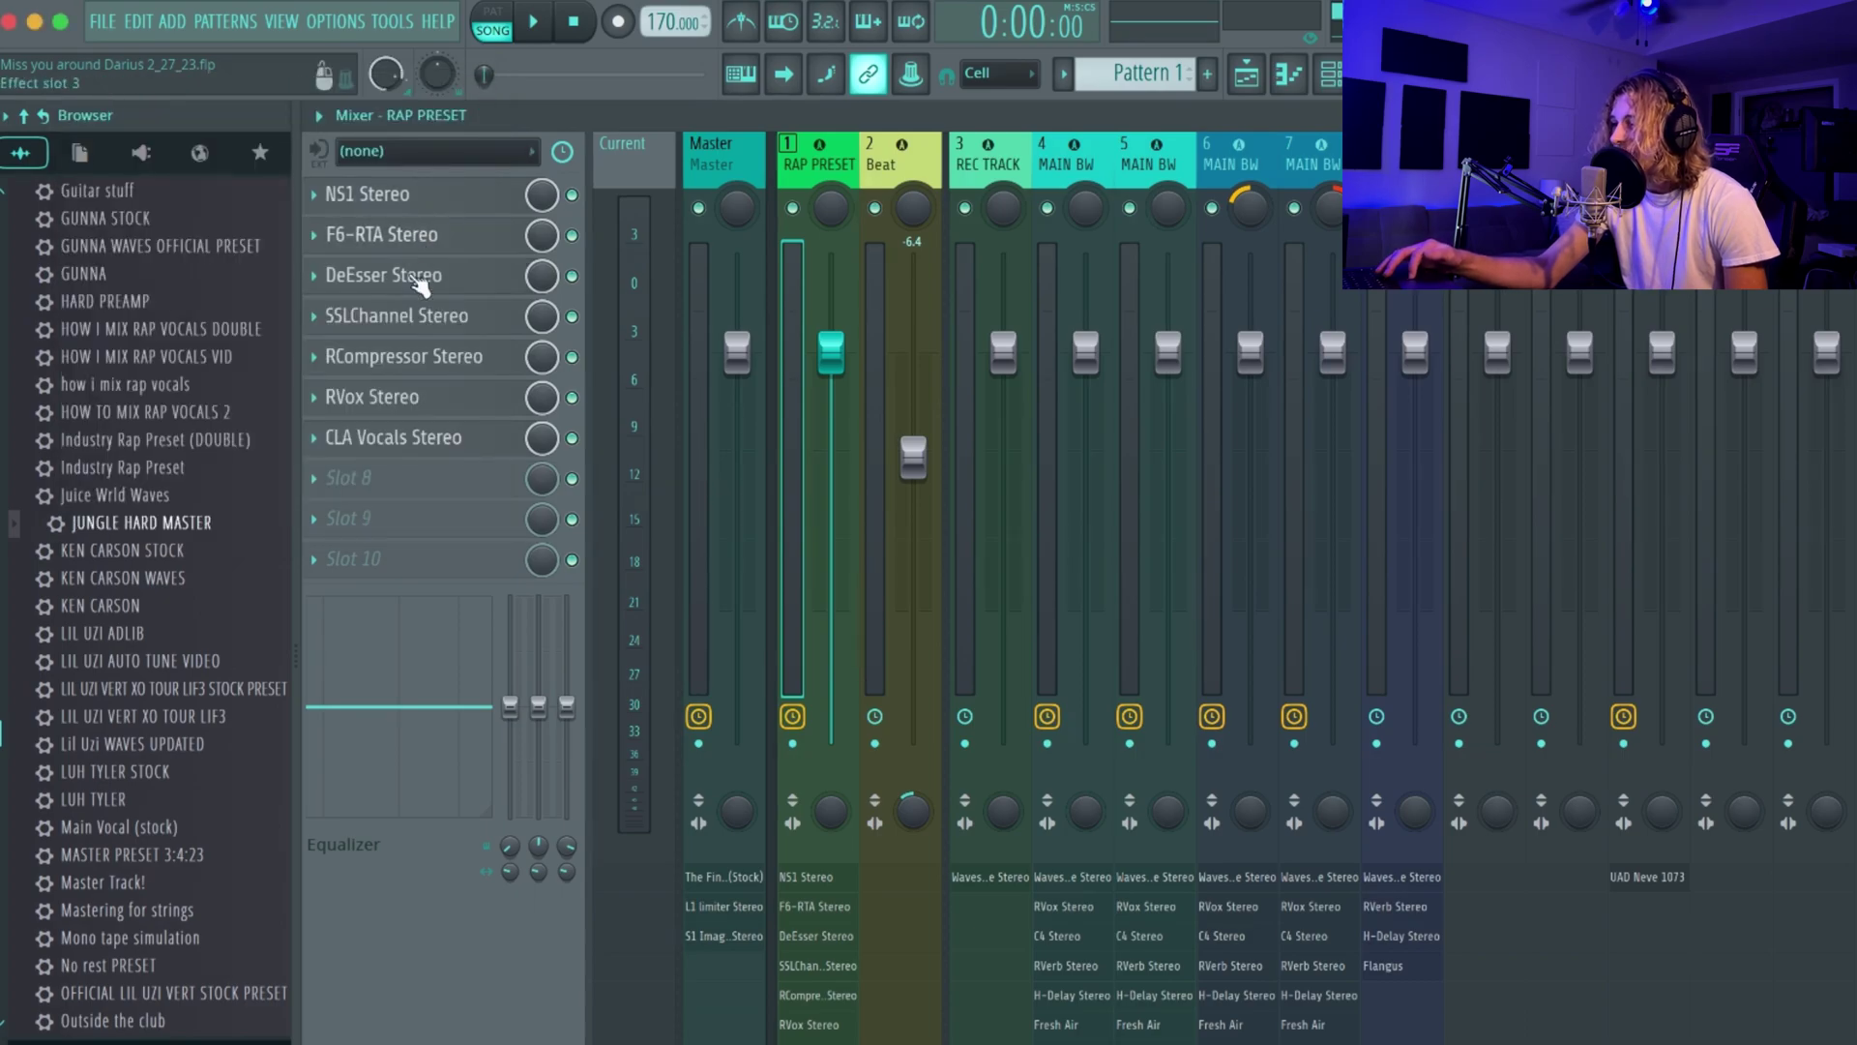
pyautogui.click(418, 314)
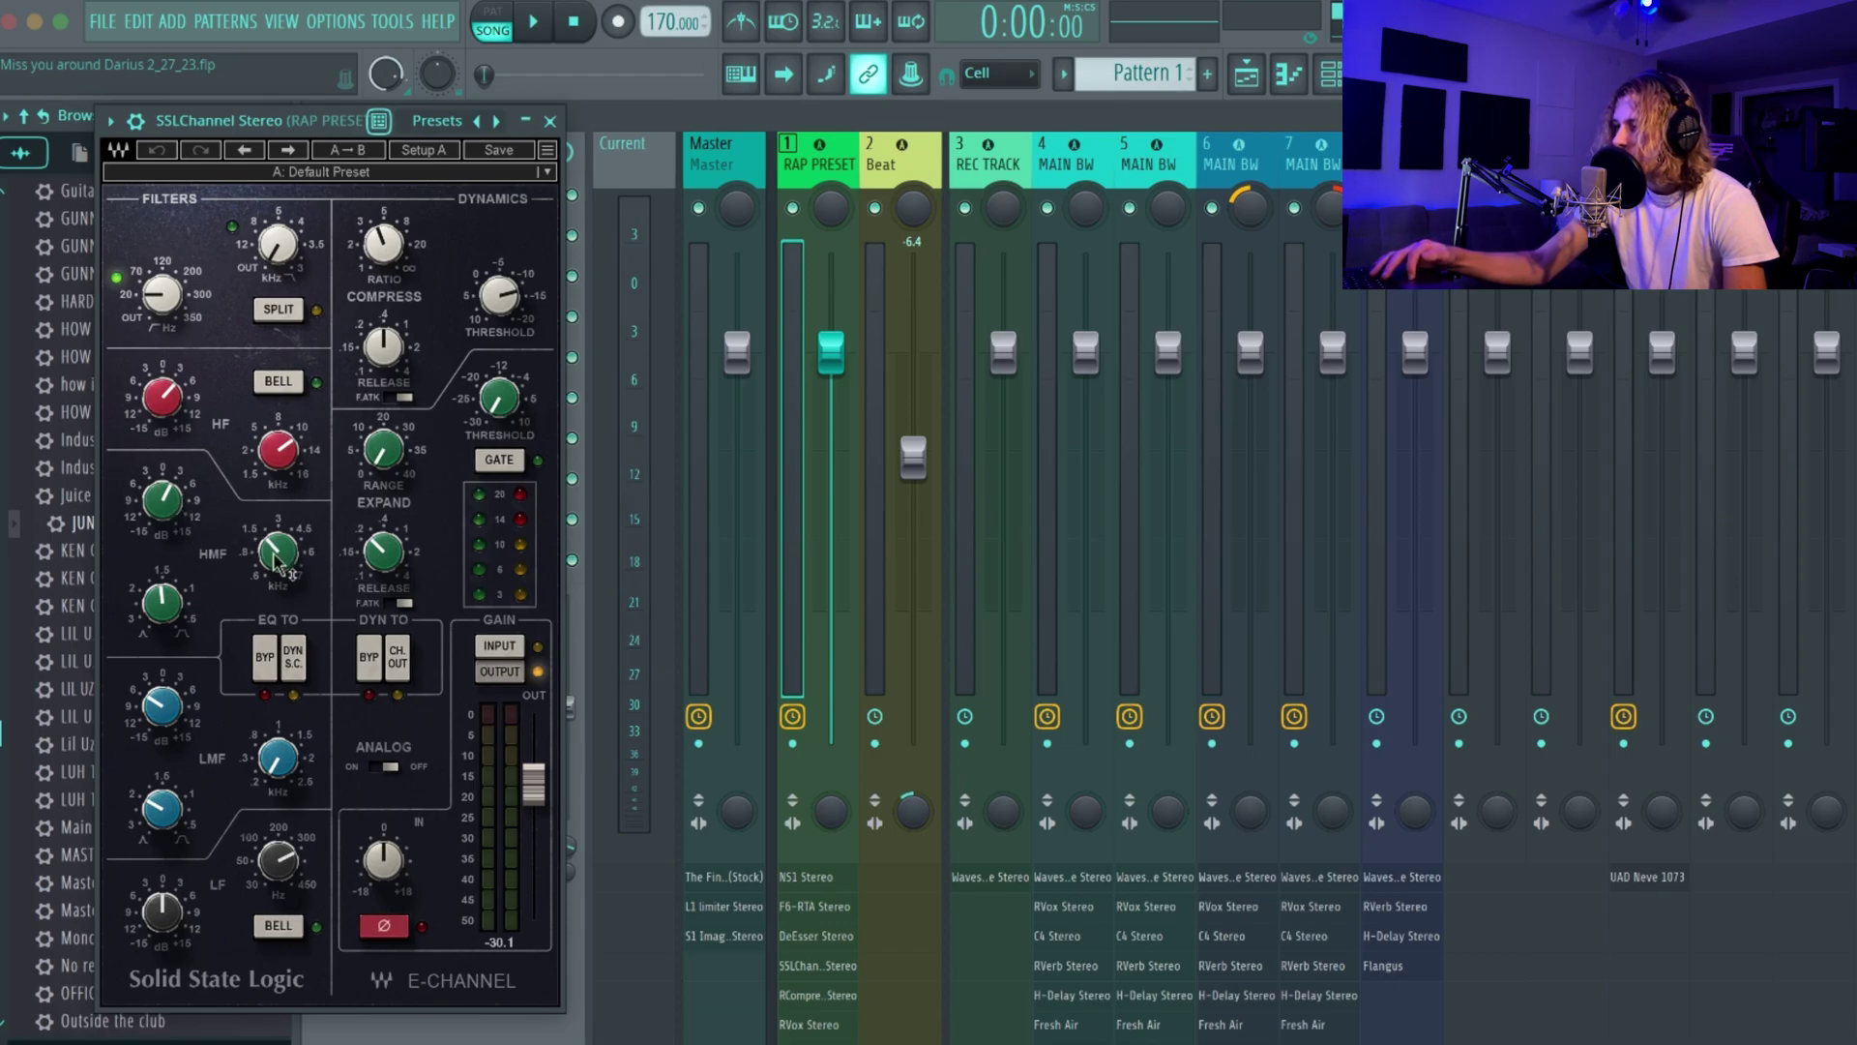
pyautogui.moveTo(276, 556)
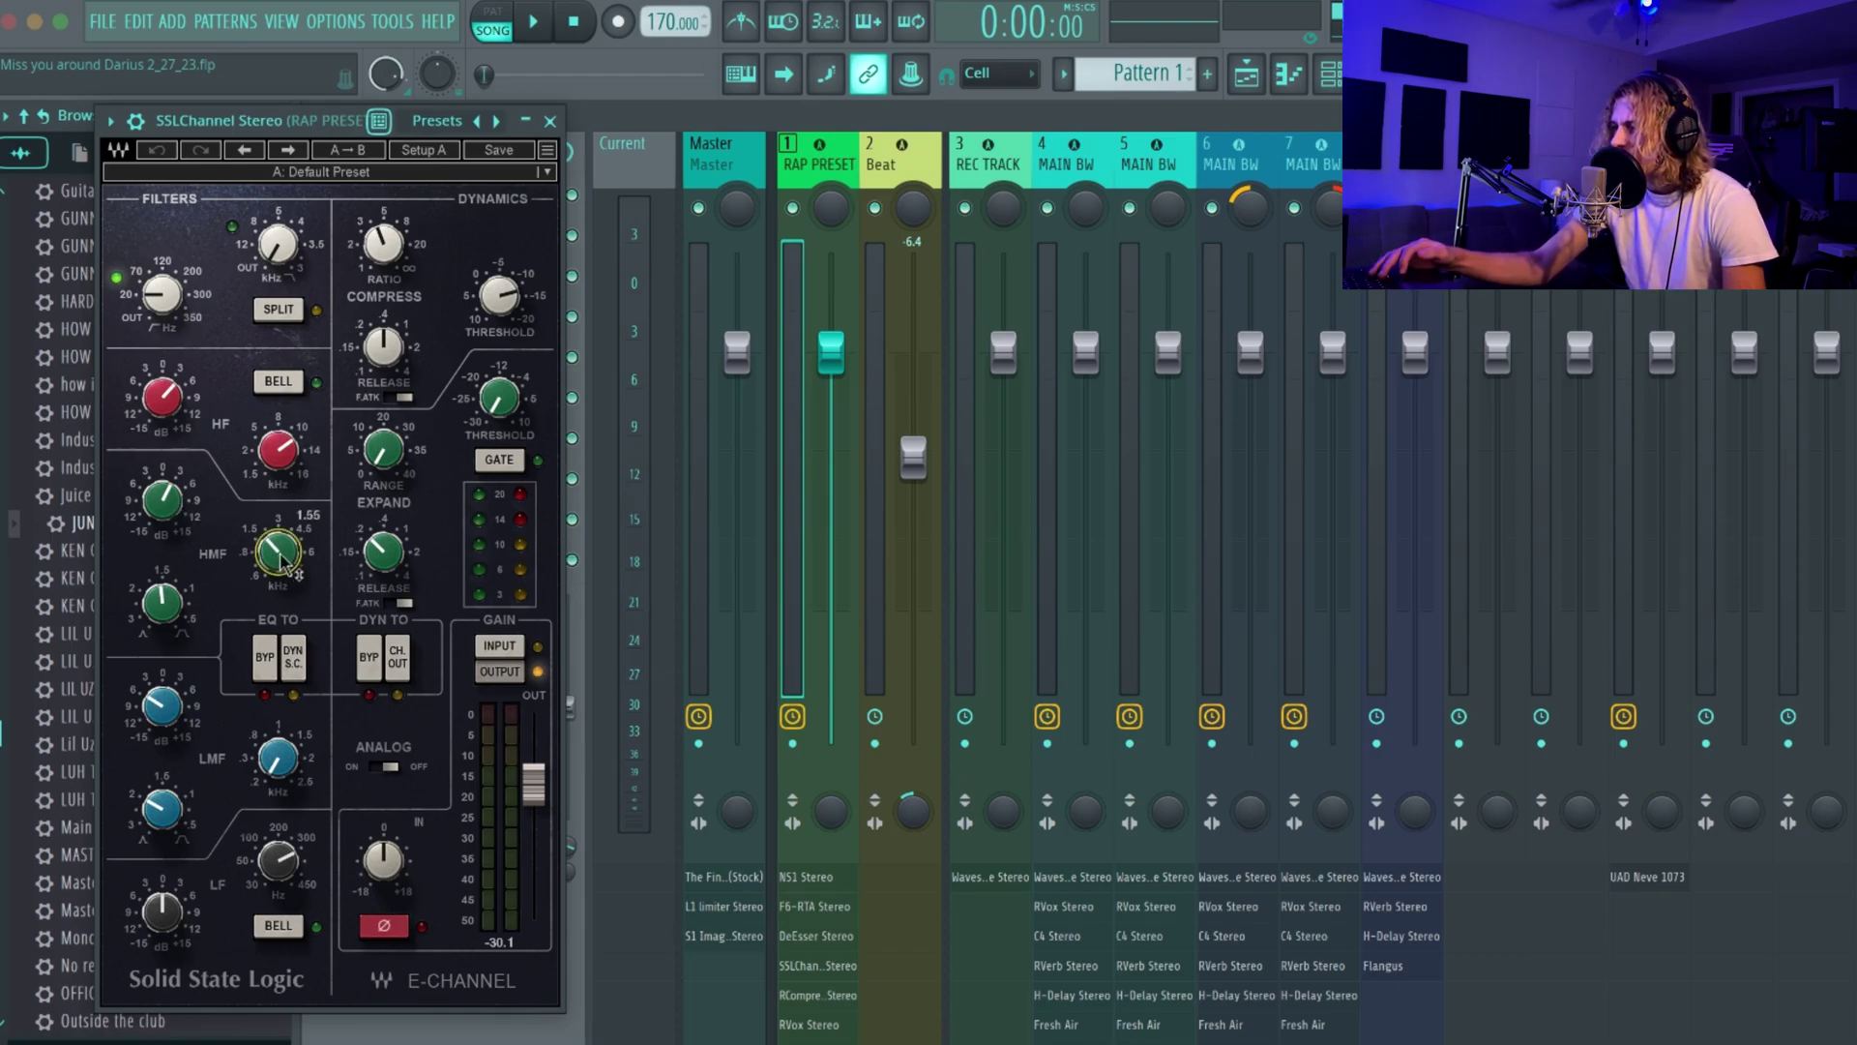
pyautogui.moveTo(165, 607)
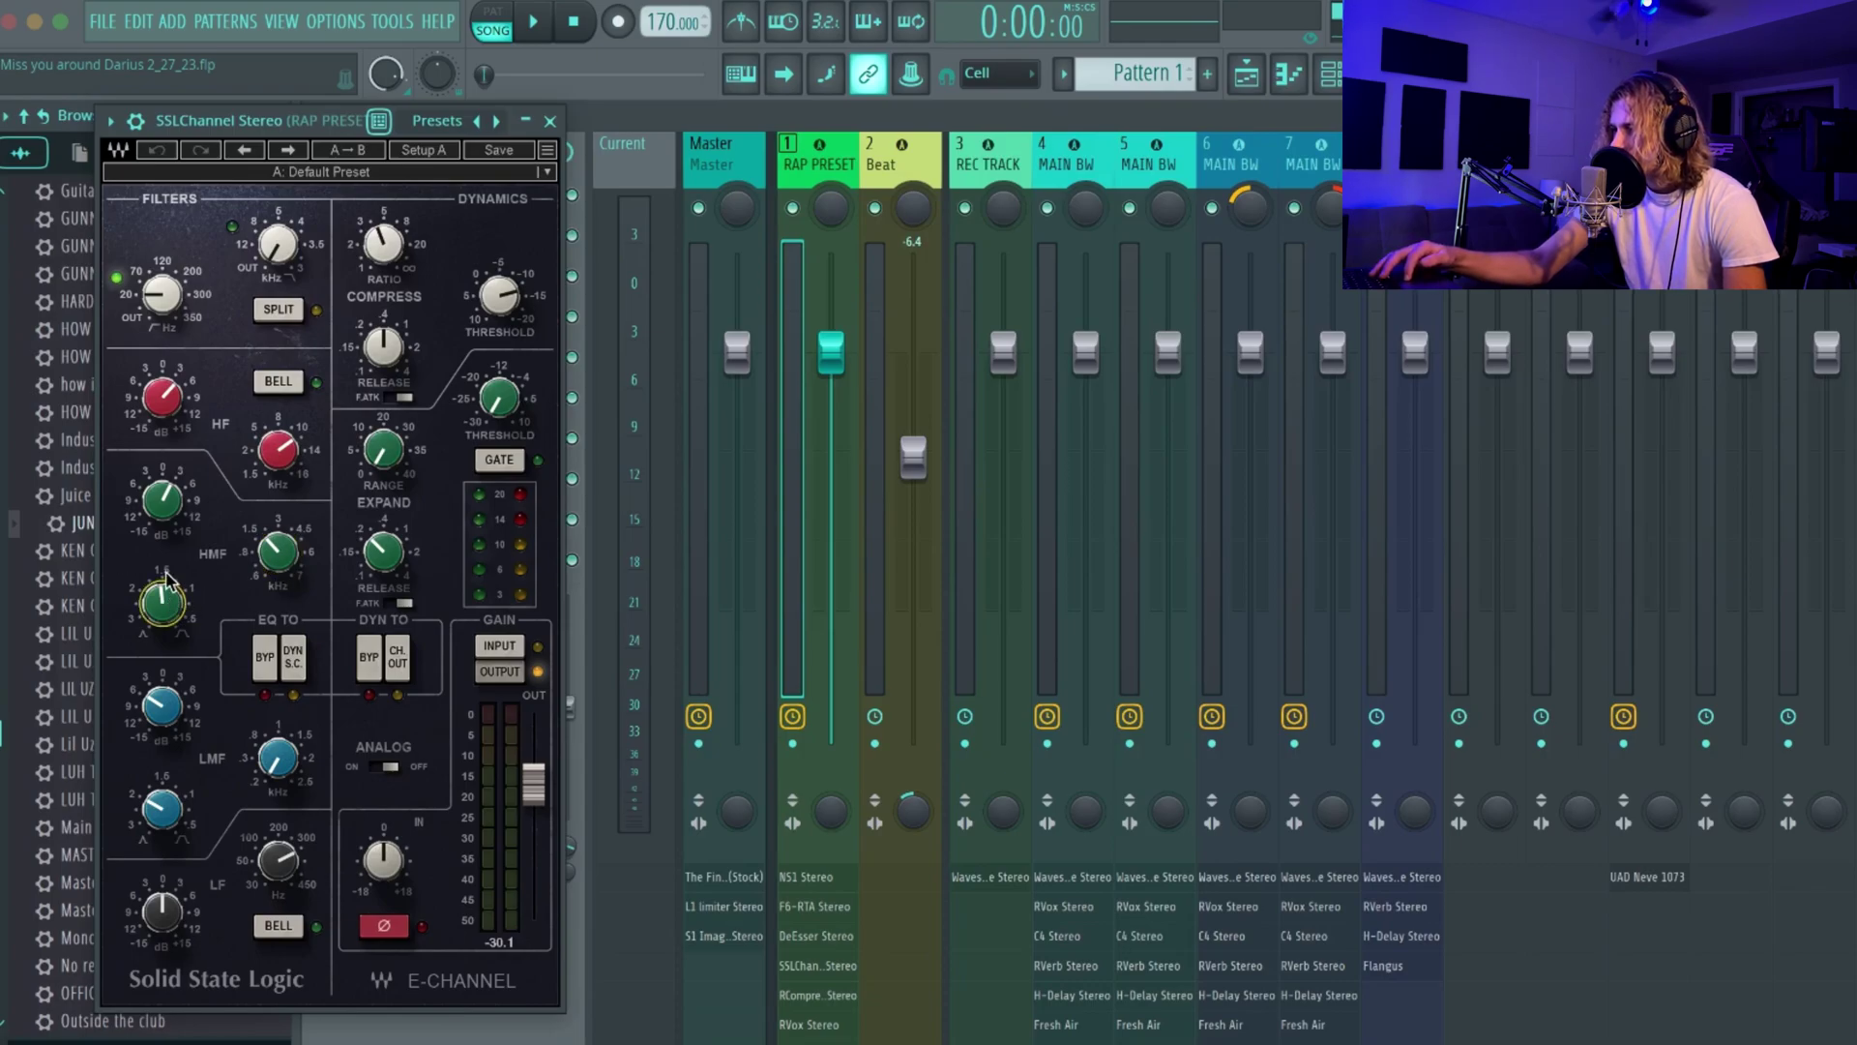
pyautogui.moveTo(170, 713)
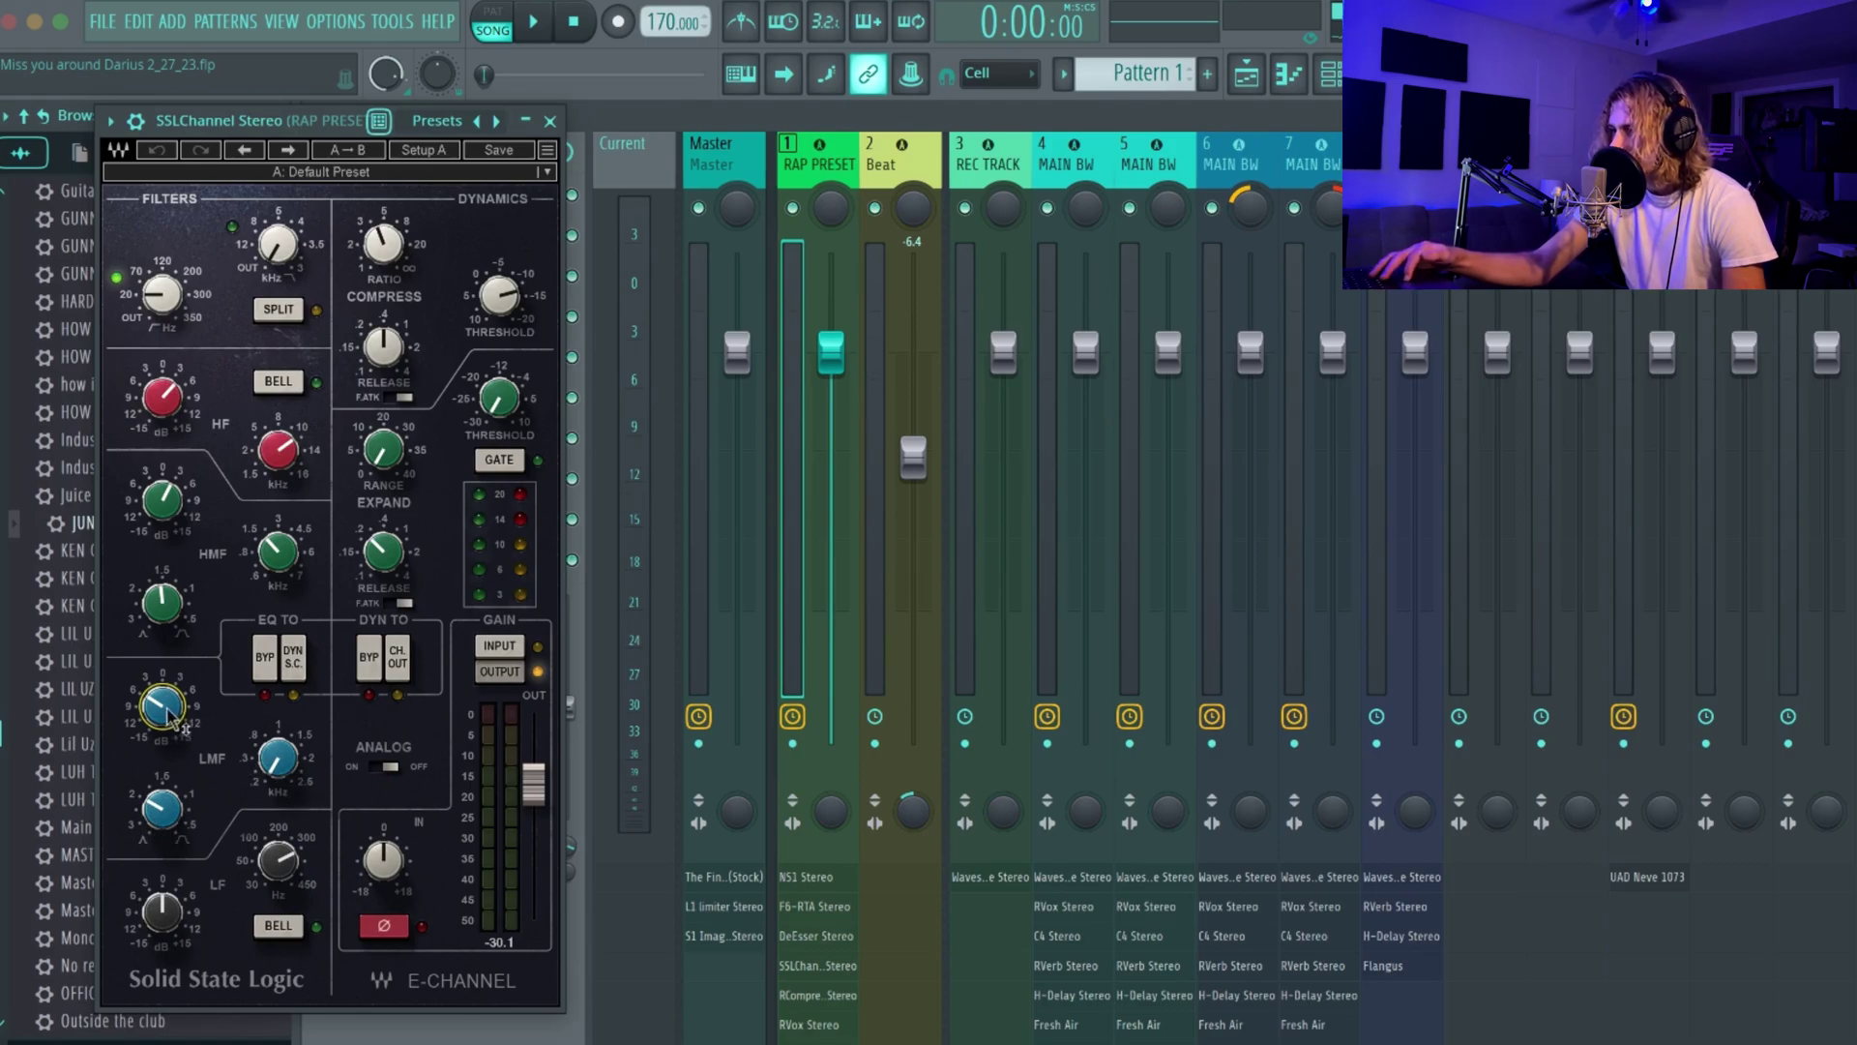
pyautogui.moveTo(281, 760)
pyautogui.moveTo(168, 809)
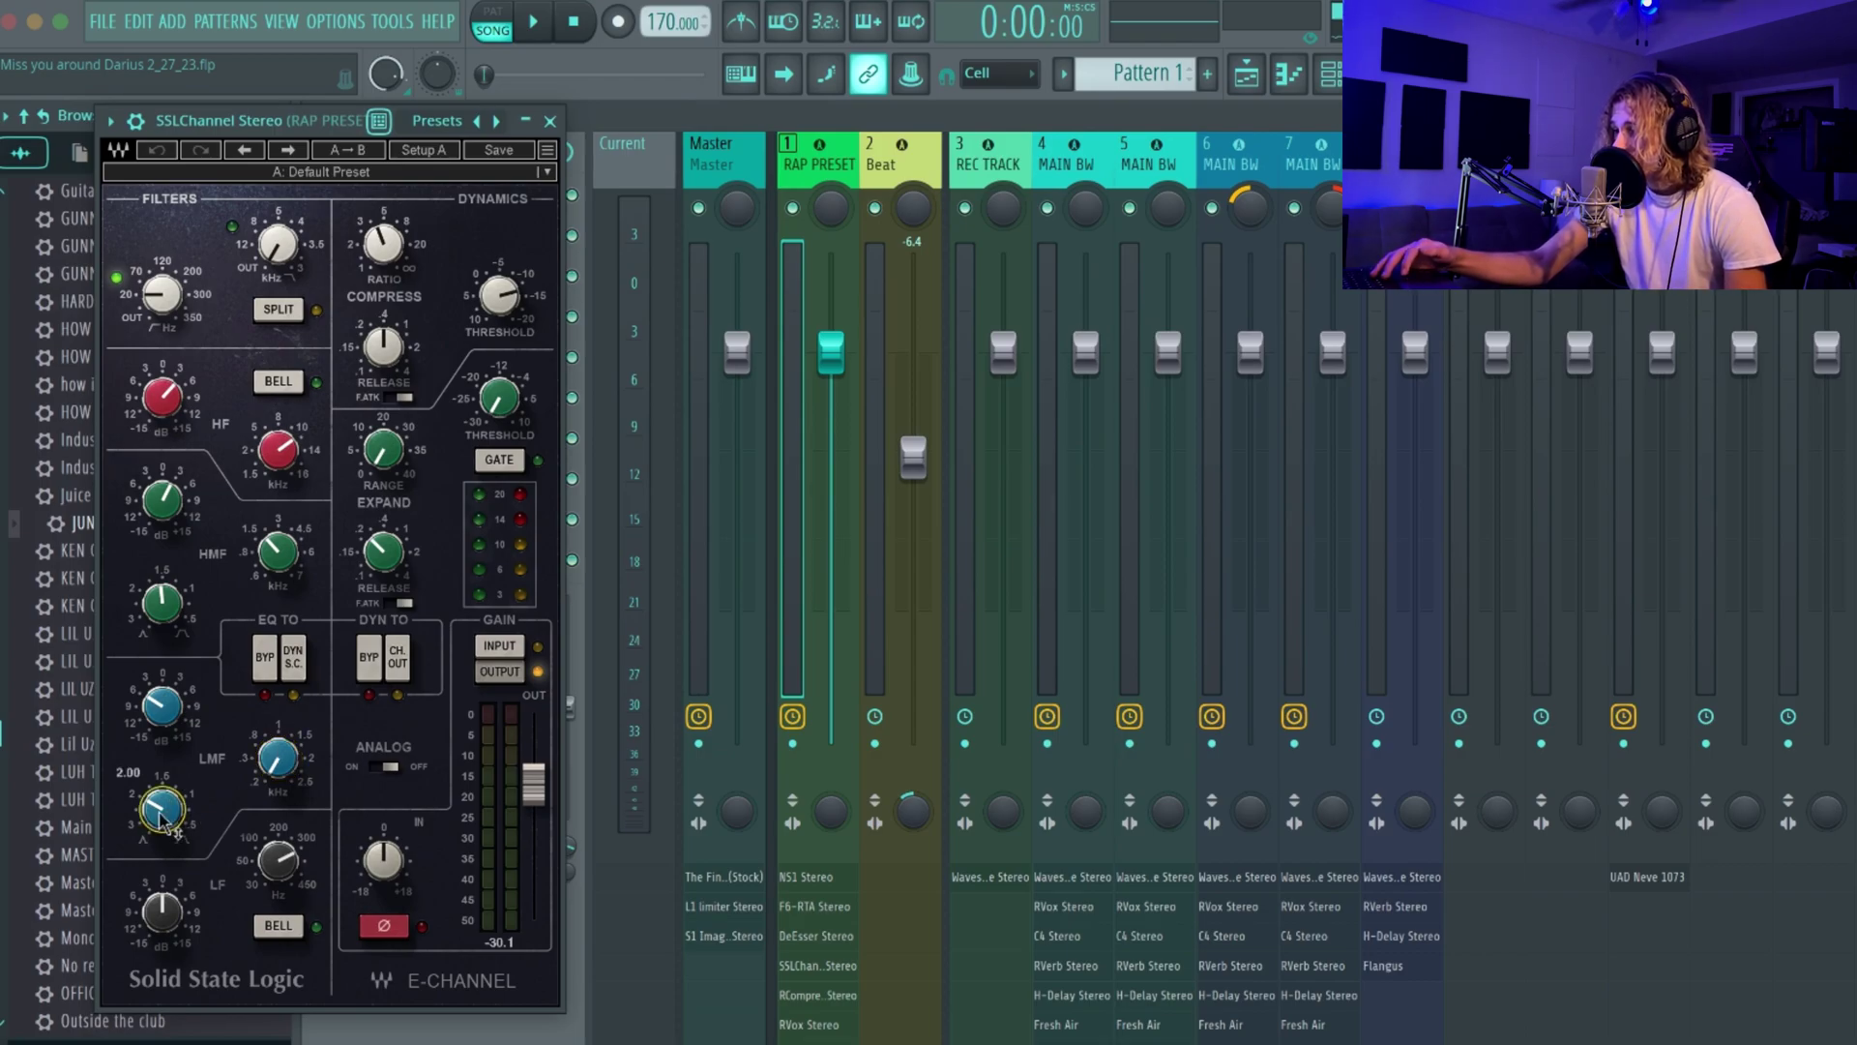
pyautogui.moveTo(280, 863)
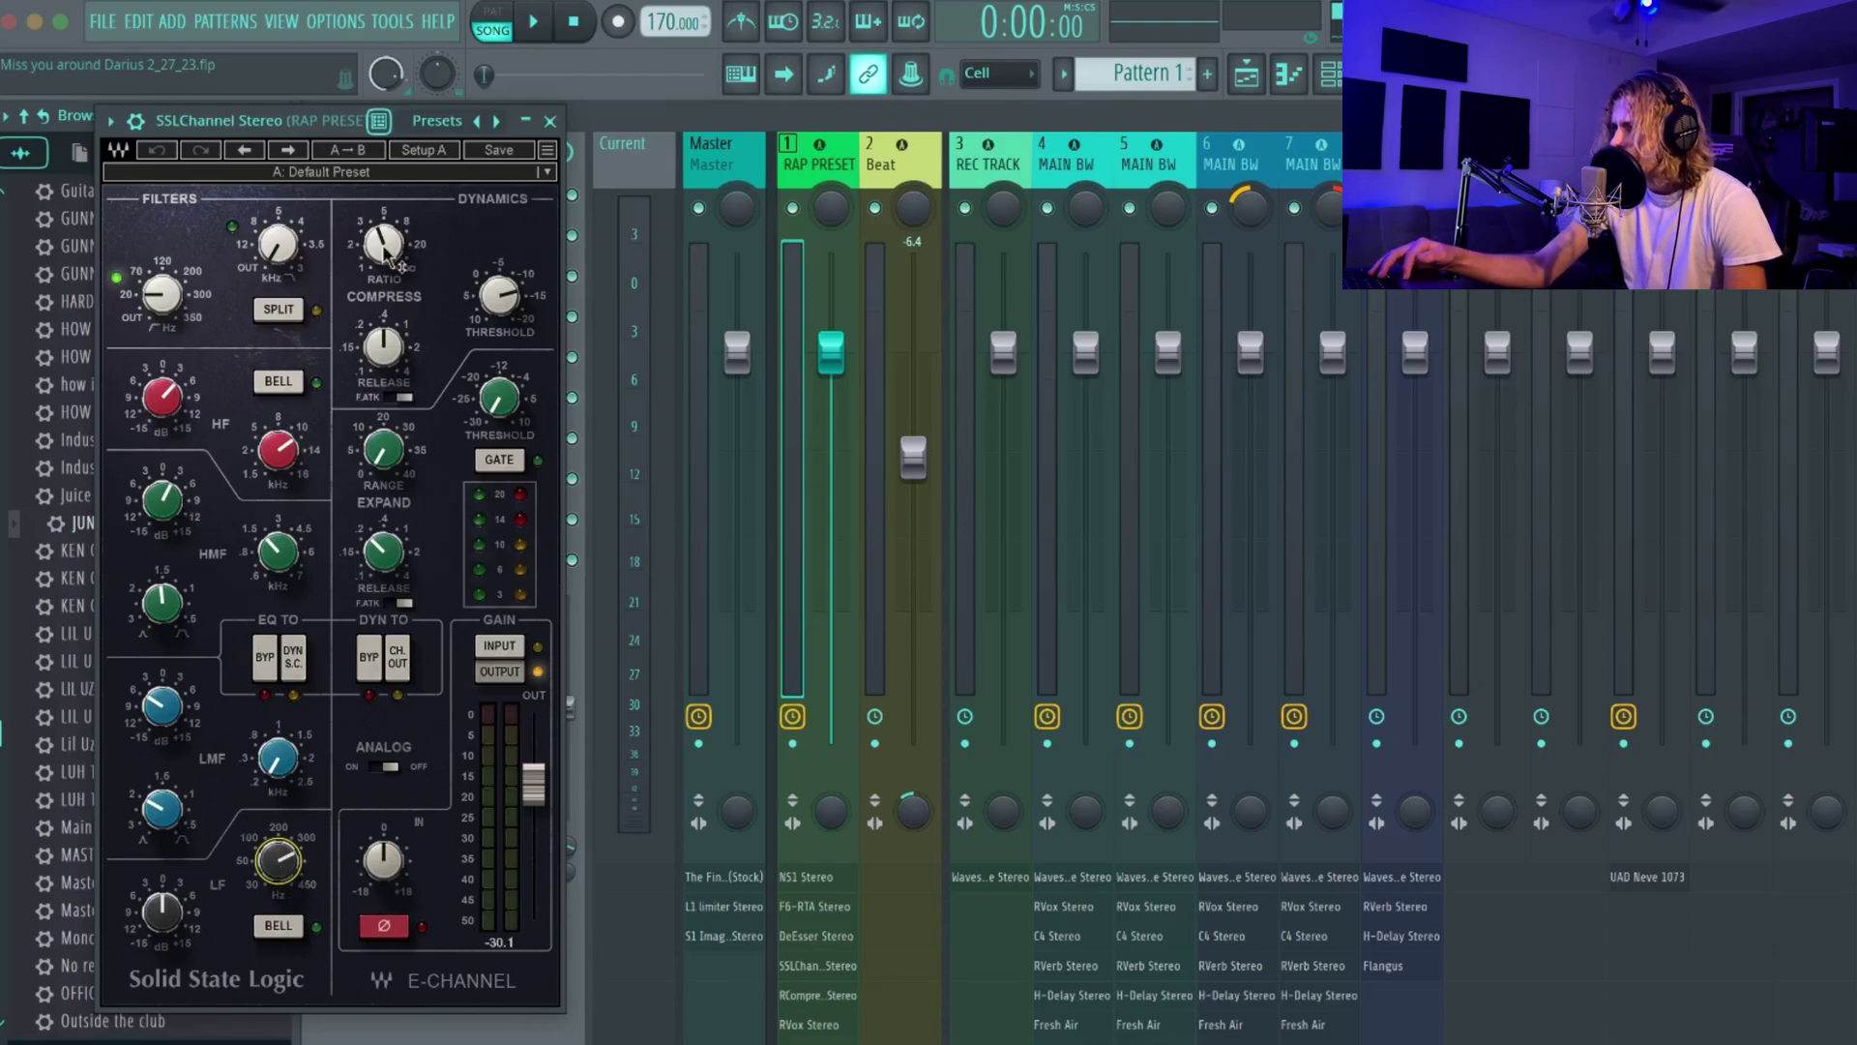
pyautogui.moveTo(502, 301)
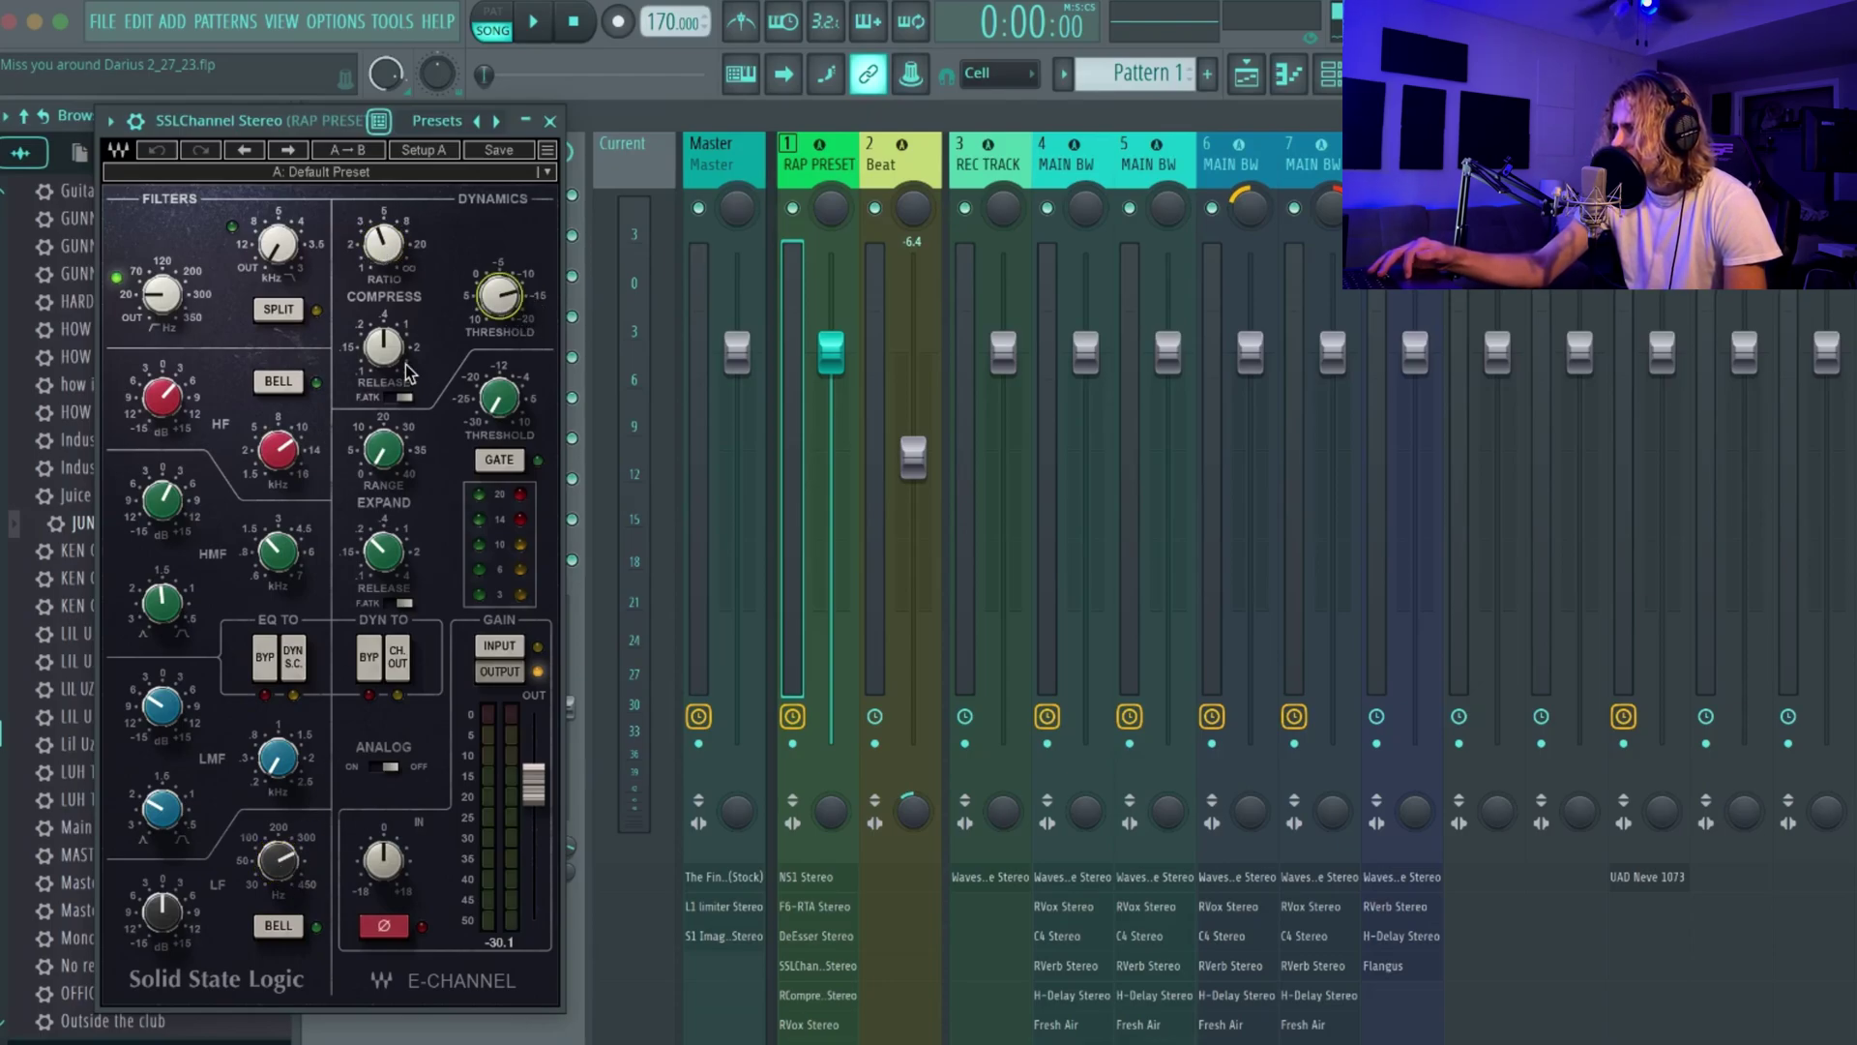
pyautogui.moveTo(383, 350)
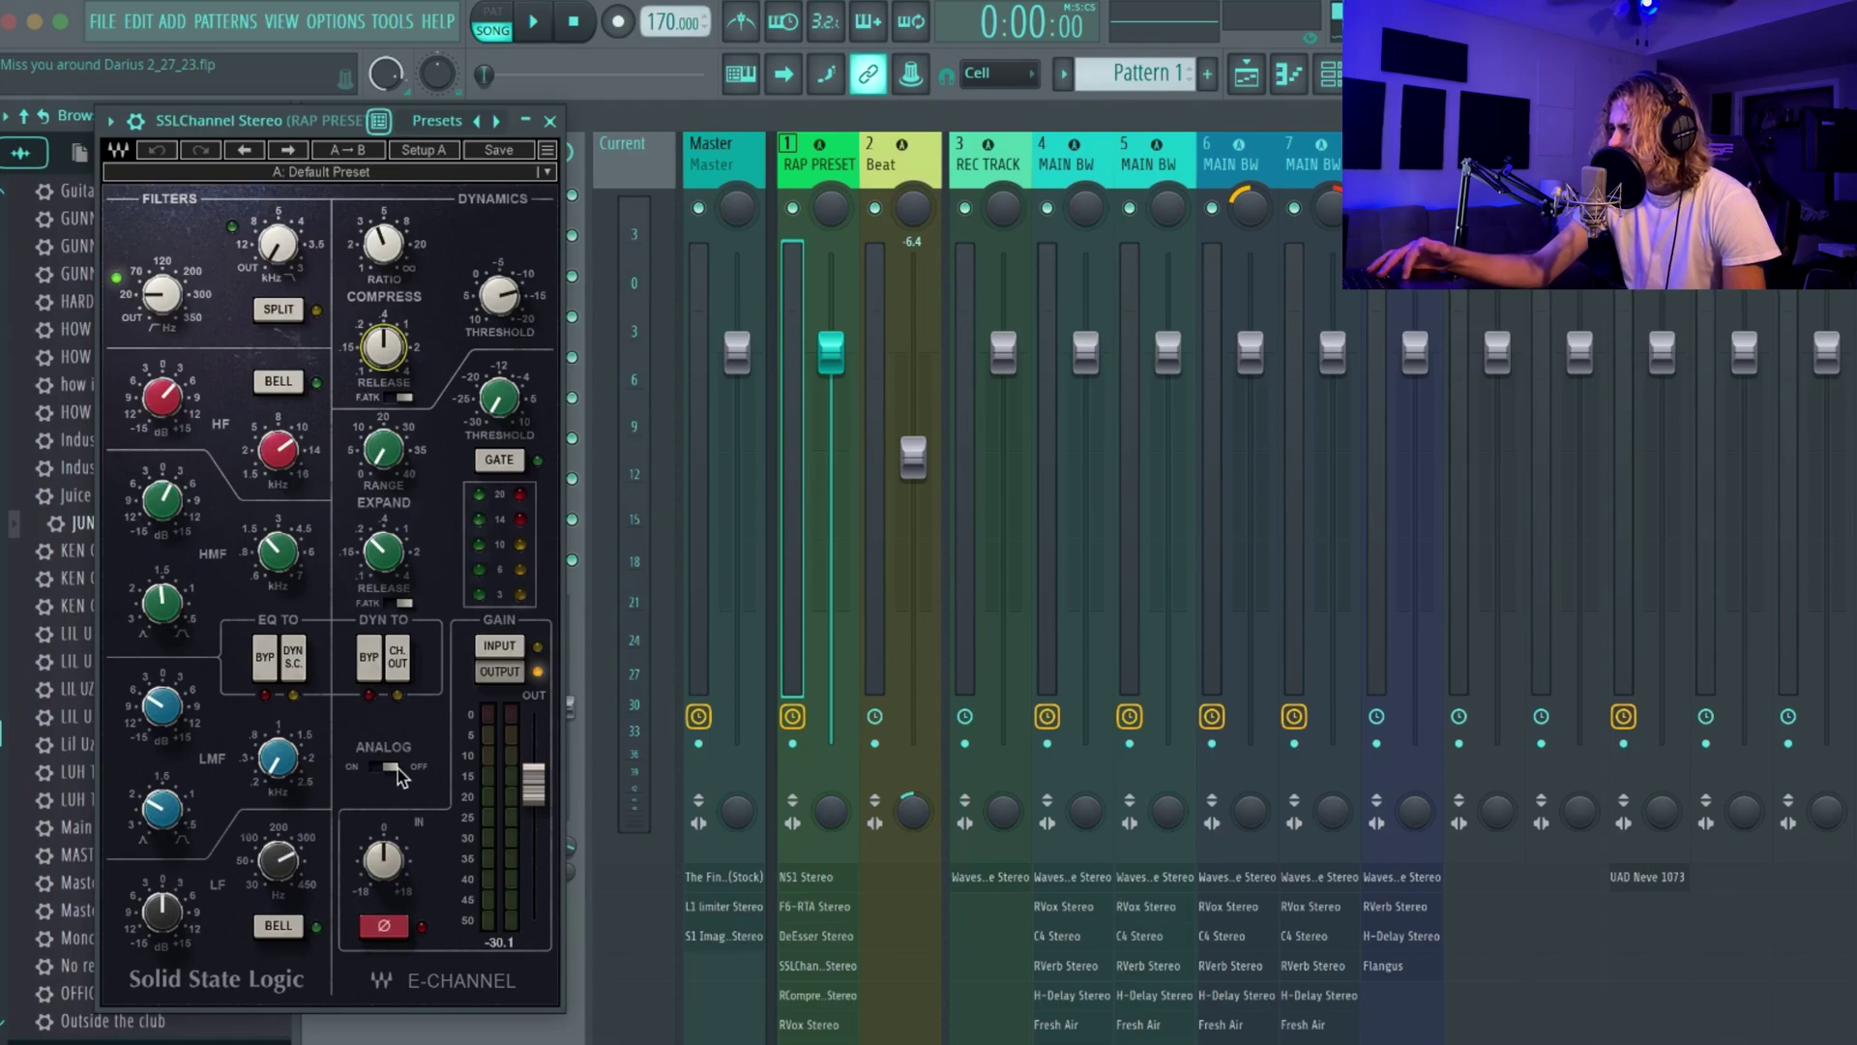
# - Close the SSLChannel strip, then open and close RCompressor to review its settings
pyautogui.press('Escape')
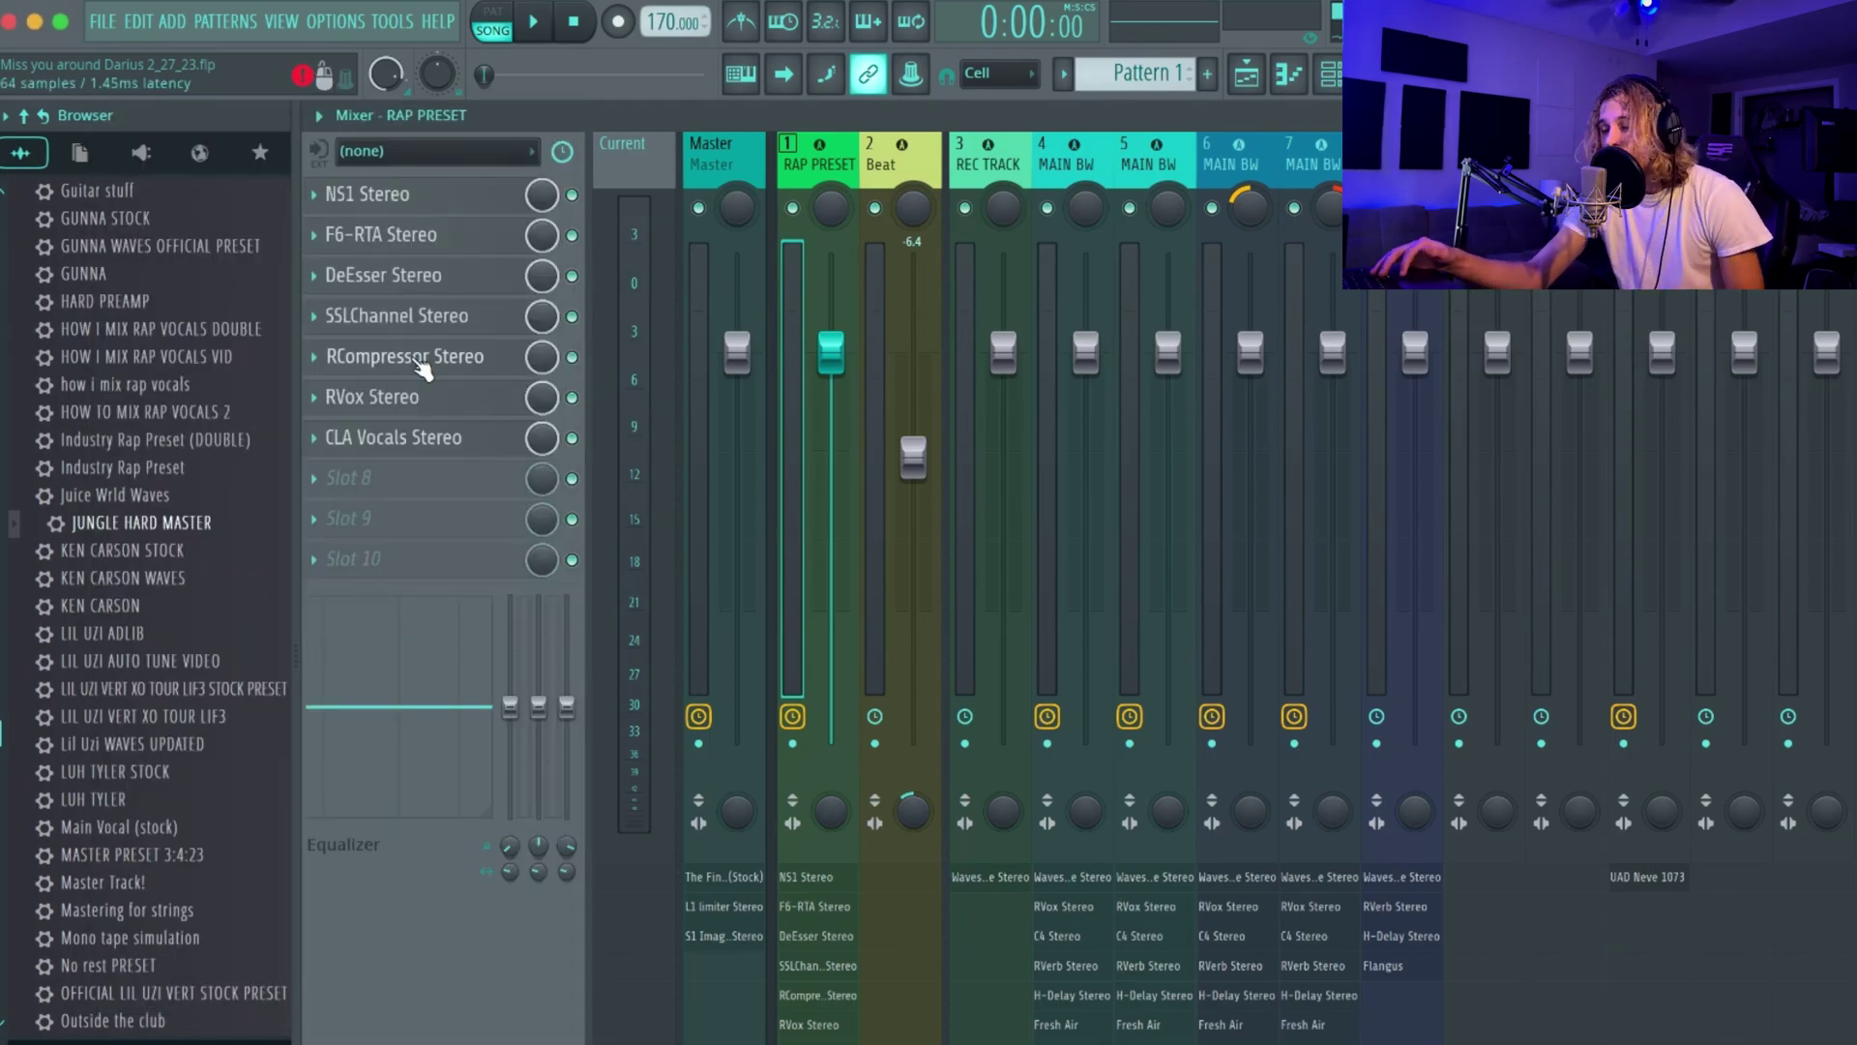
pyautogui.click(416, 358)
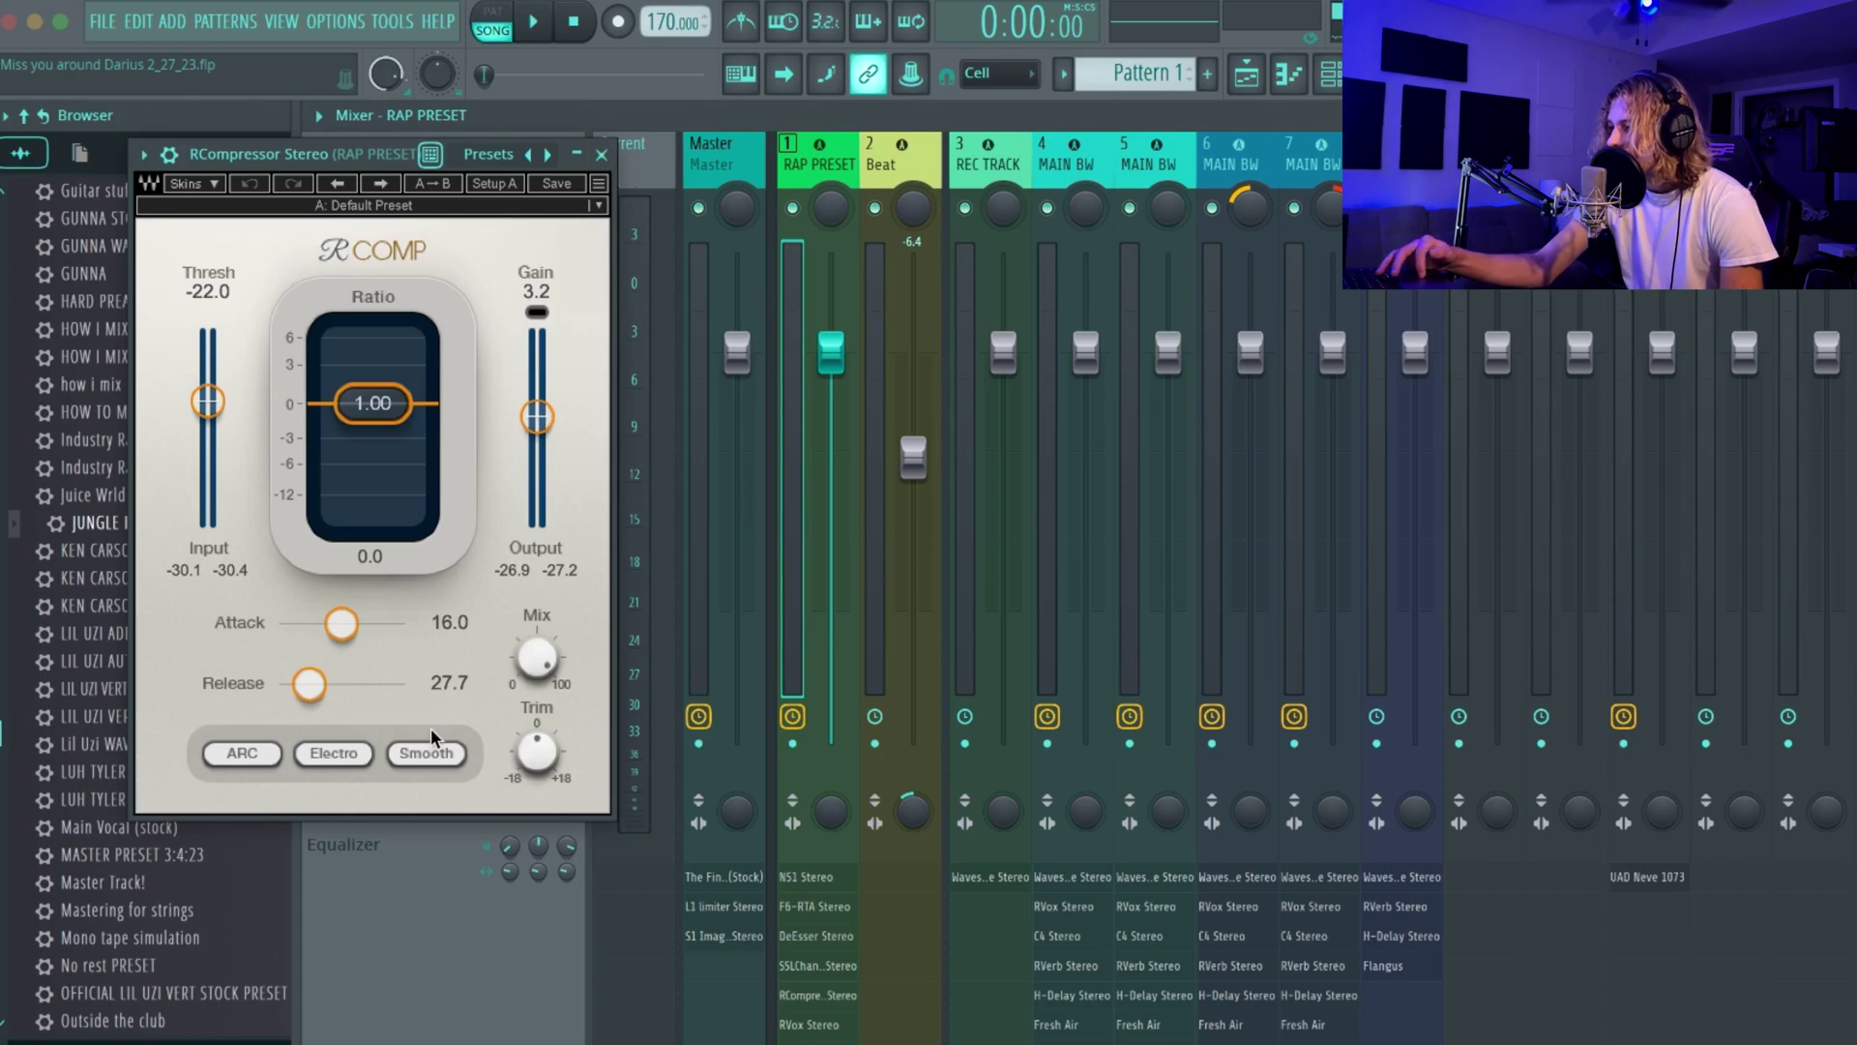
pyautogui.click(601, 154)
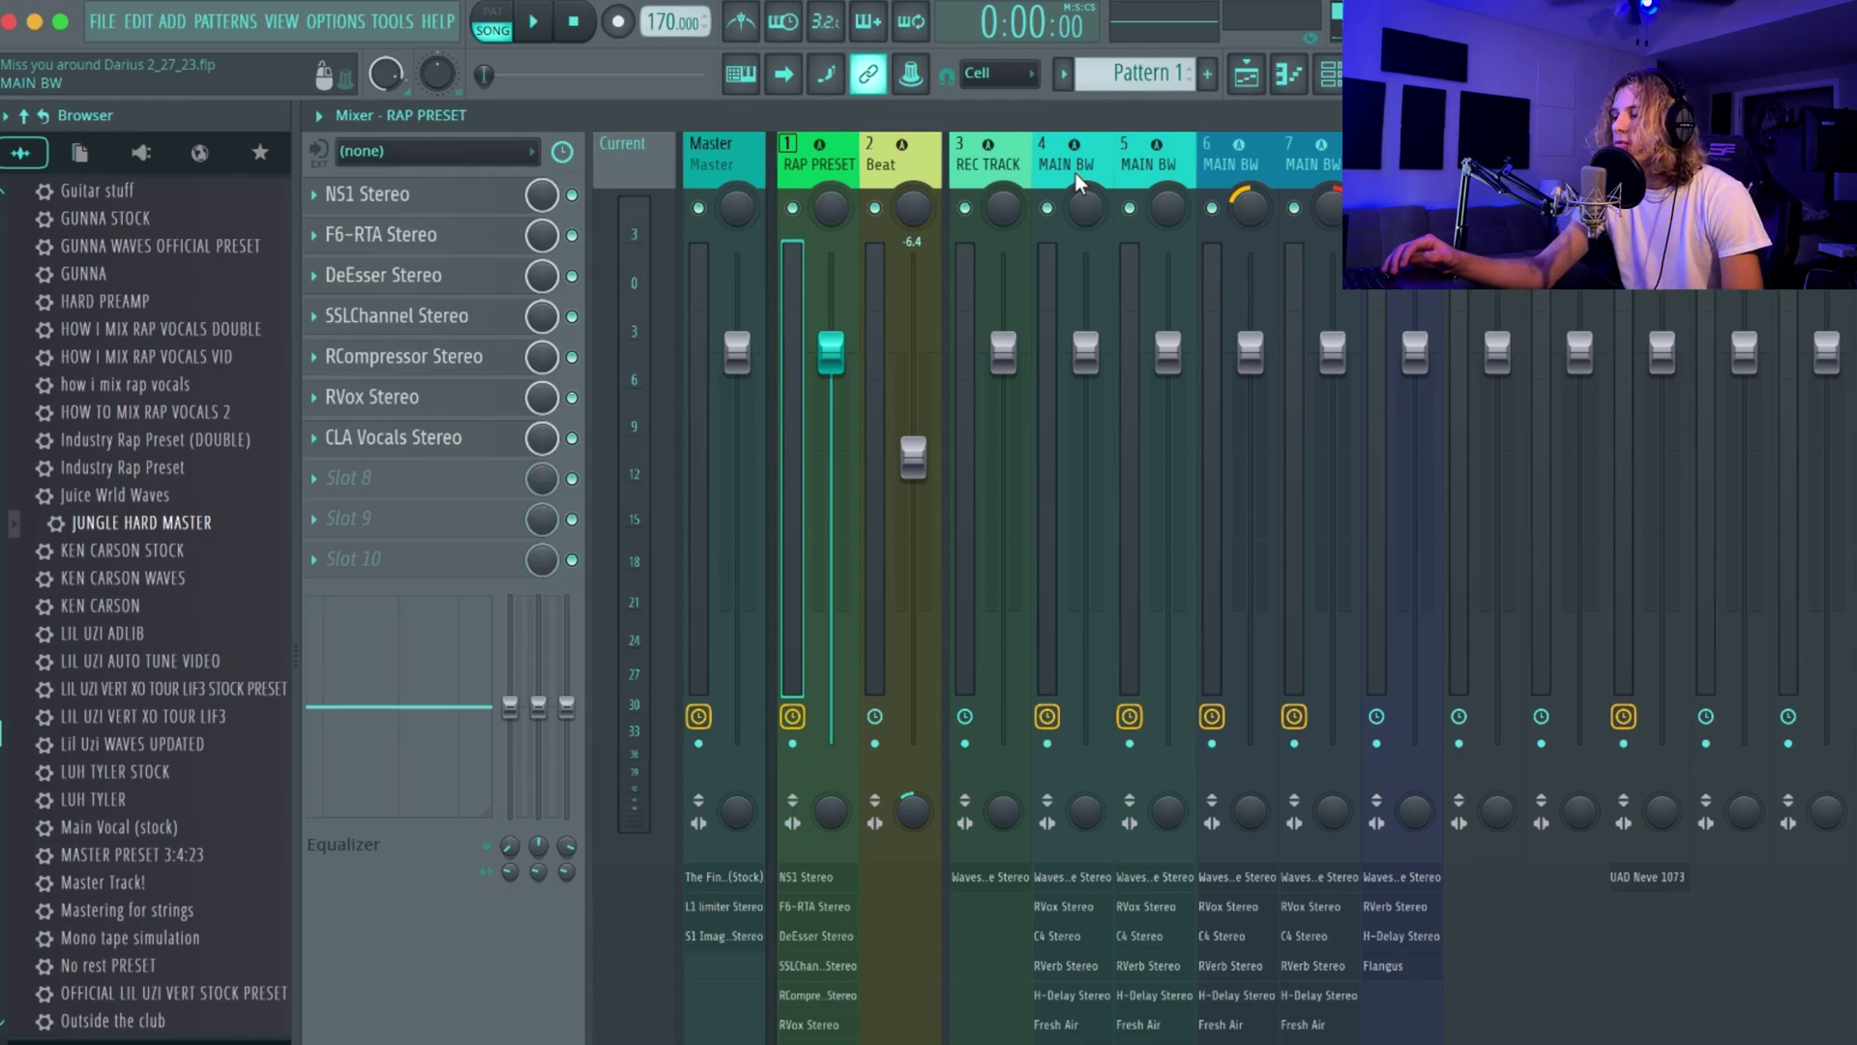
# - Open the RVox compressor, then close it so CLA Vocals comes up
pyautogui.click(400, 398)
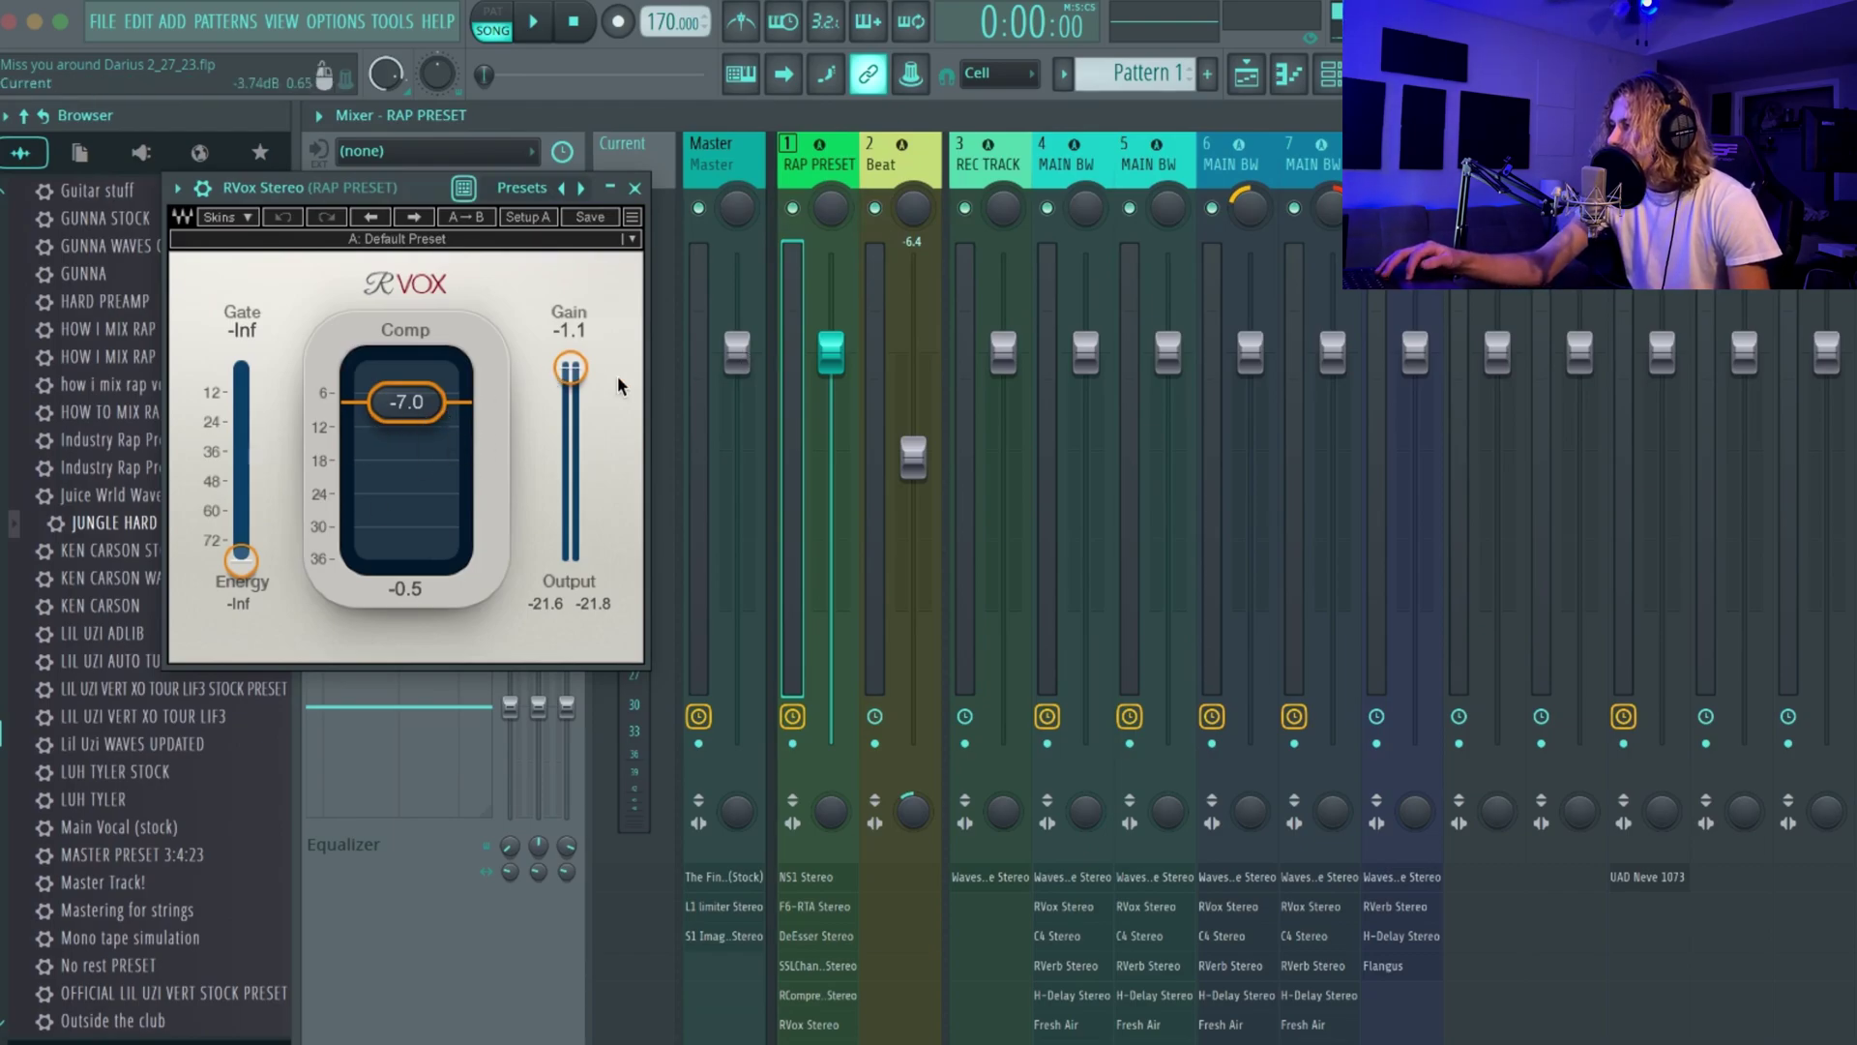
pyautogui.click(636, 190)
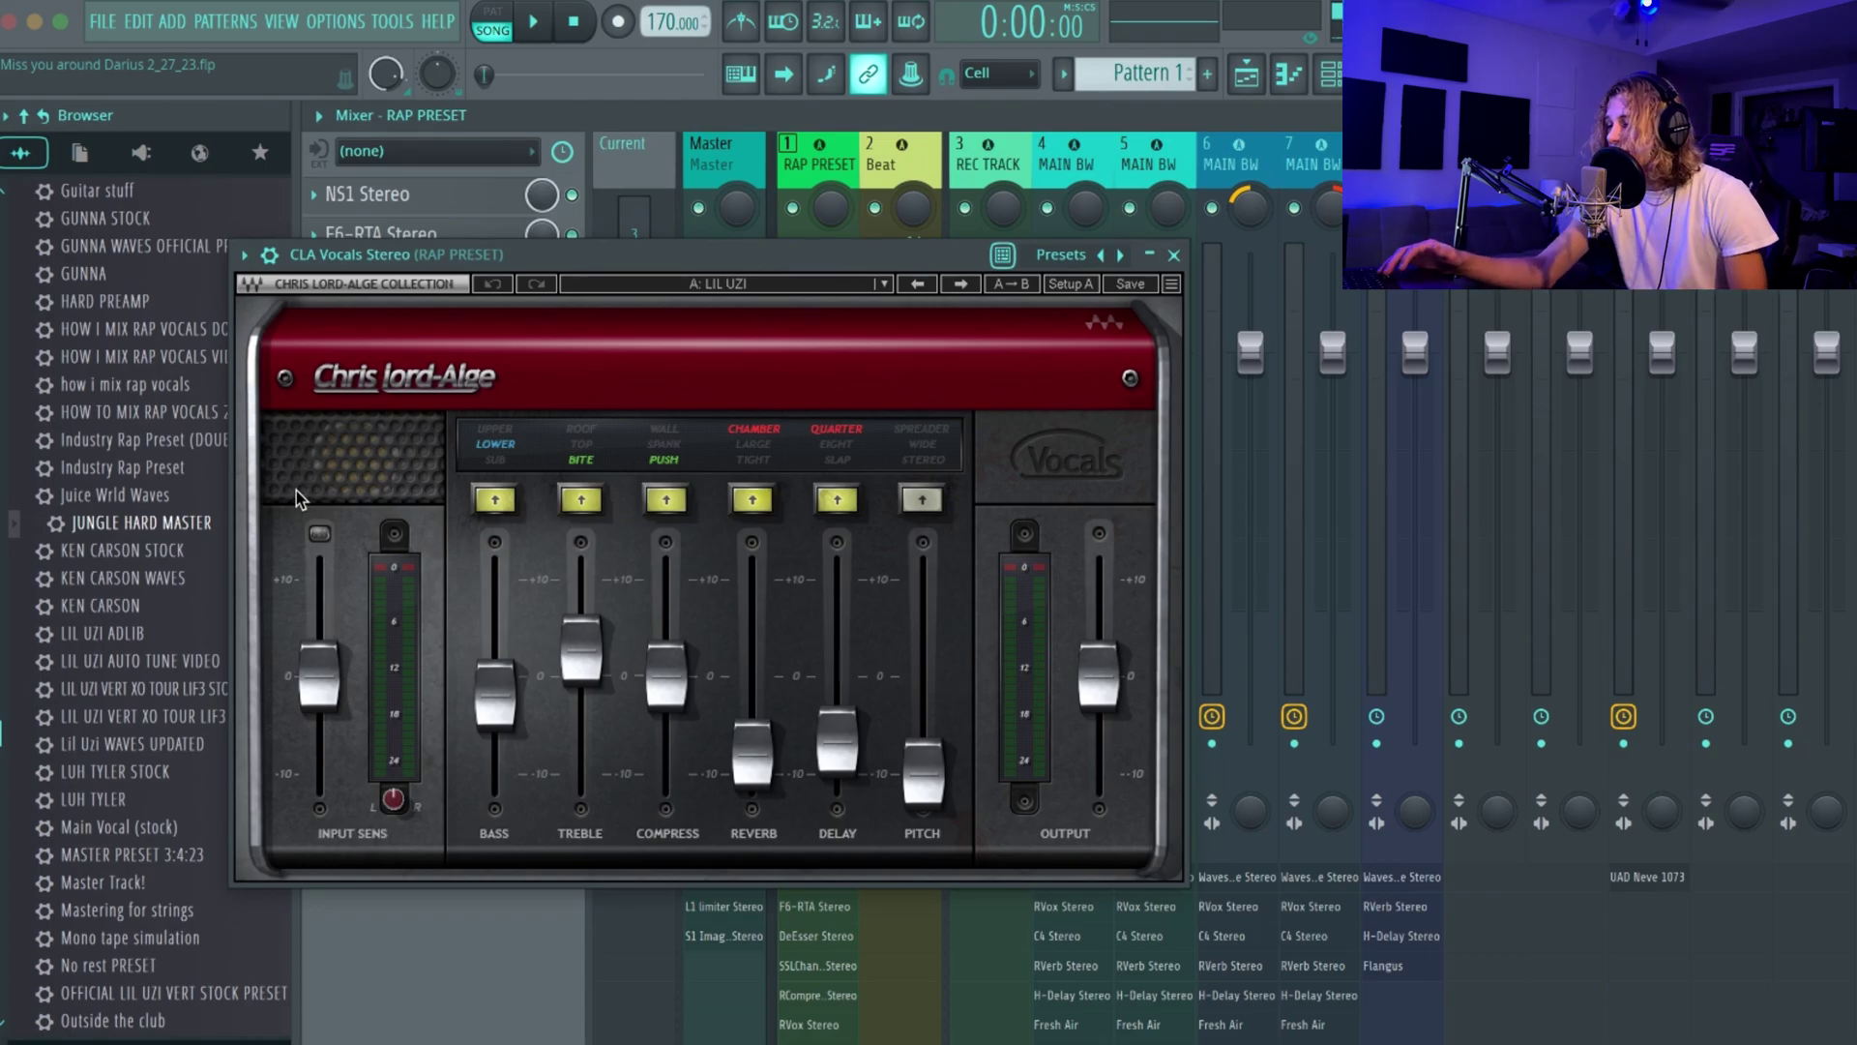
# - Audition CLA Vocals' bass colour and reverb mute, restore Lower and Chamber, then close it
pyautogui.click(496, 503)
pyautogui.click(496, 502)
pyautogui.click(496, 692)
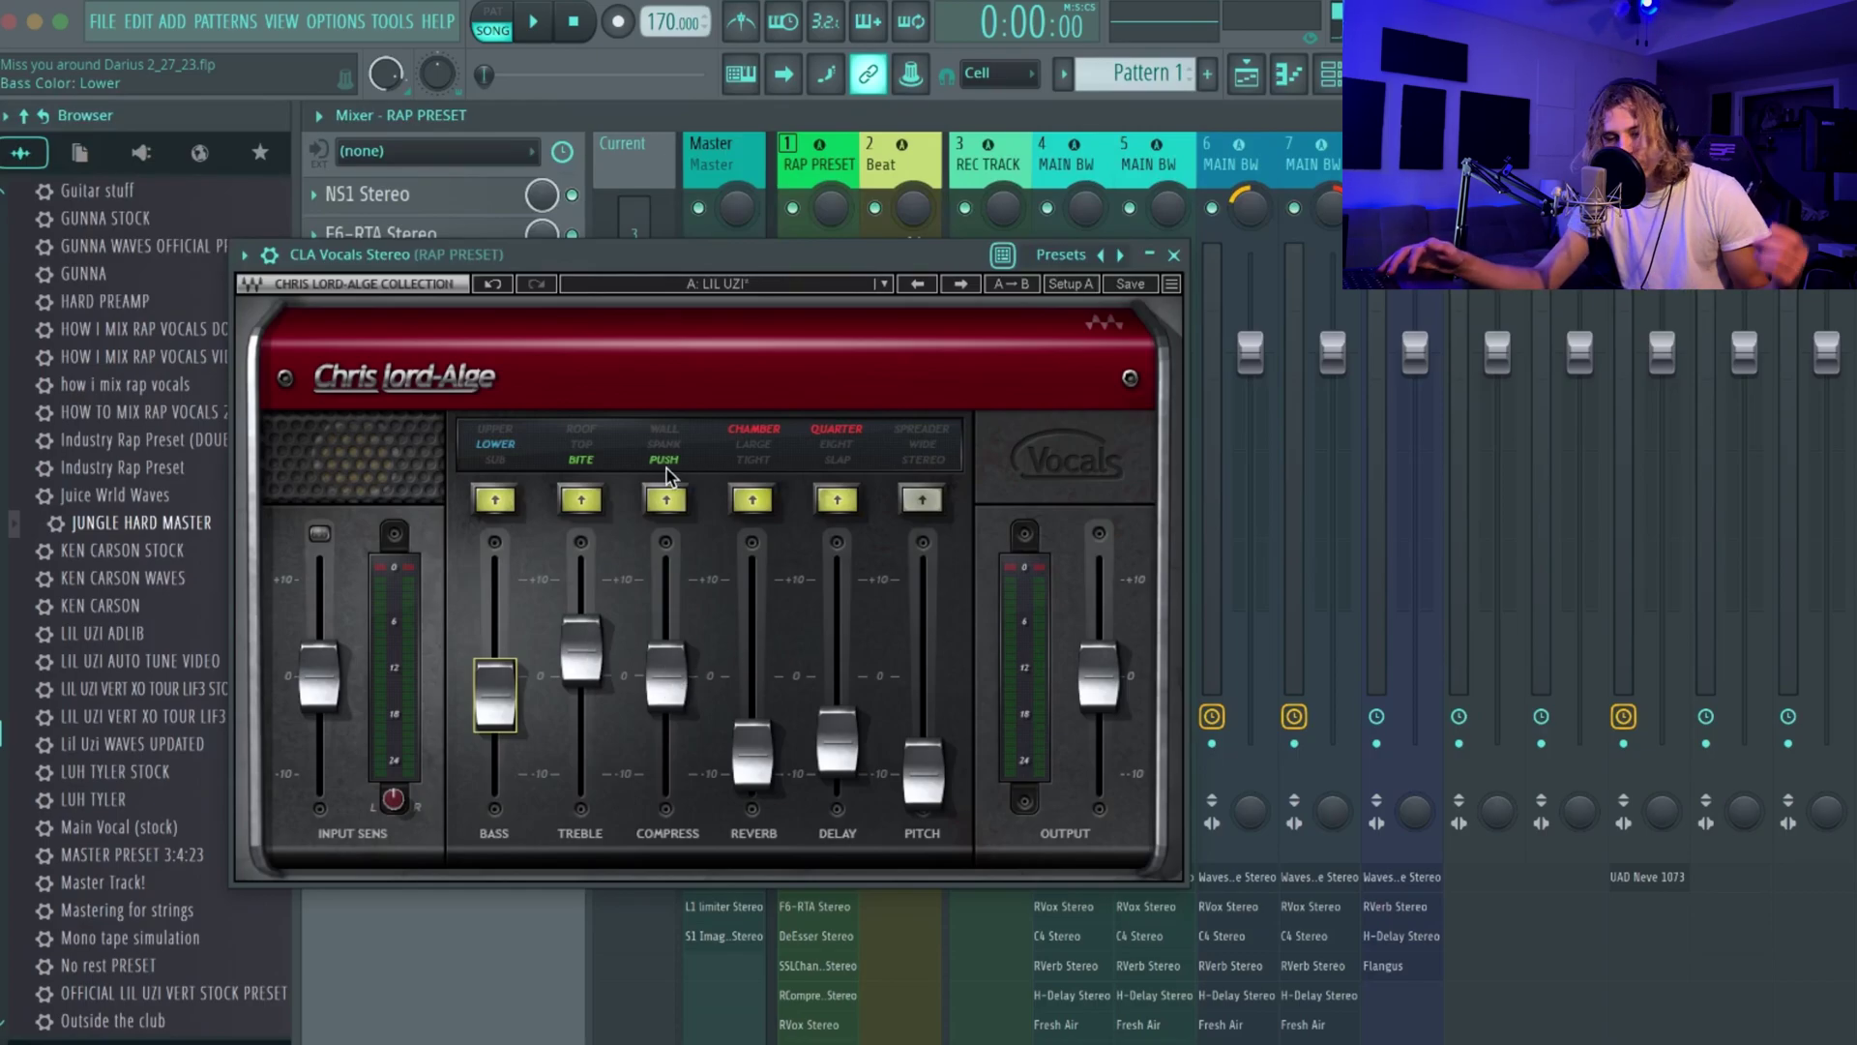
pyautogui.click(769, 501)
pyautogui.click(753, 500)
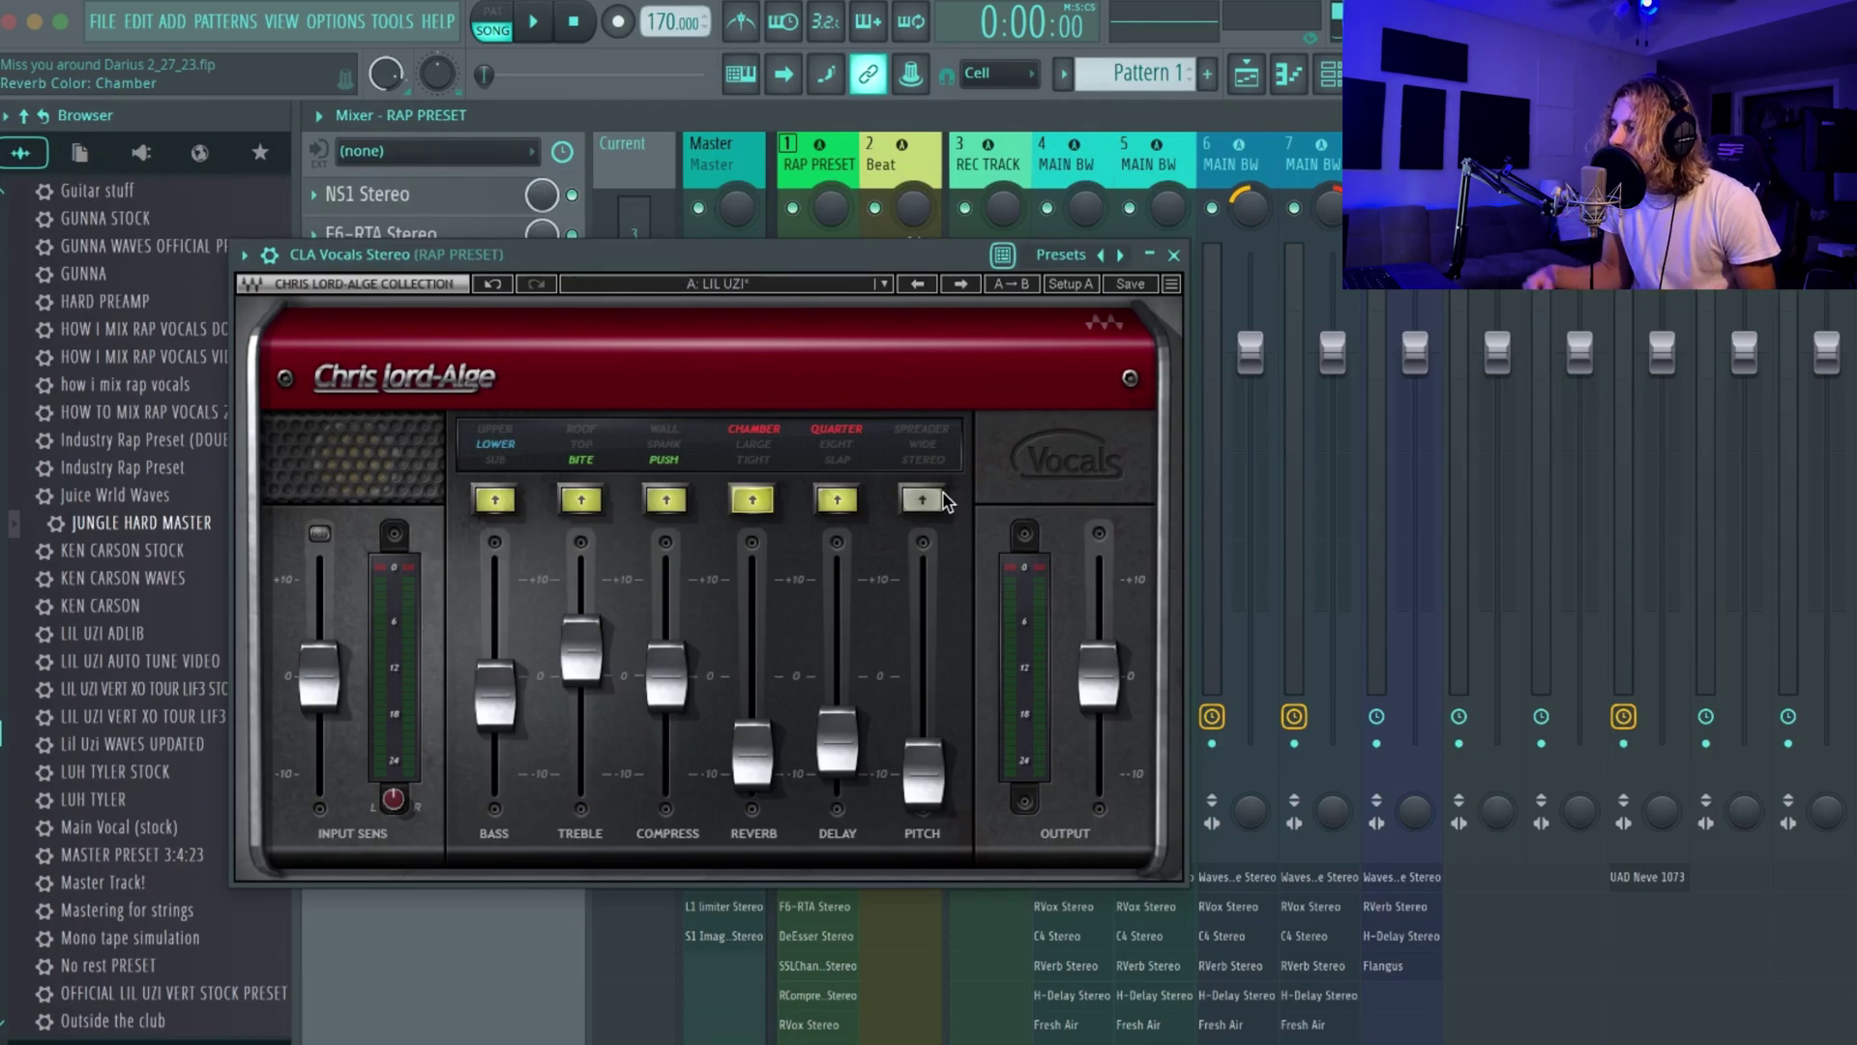
pyautogui.press('Escape')
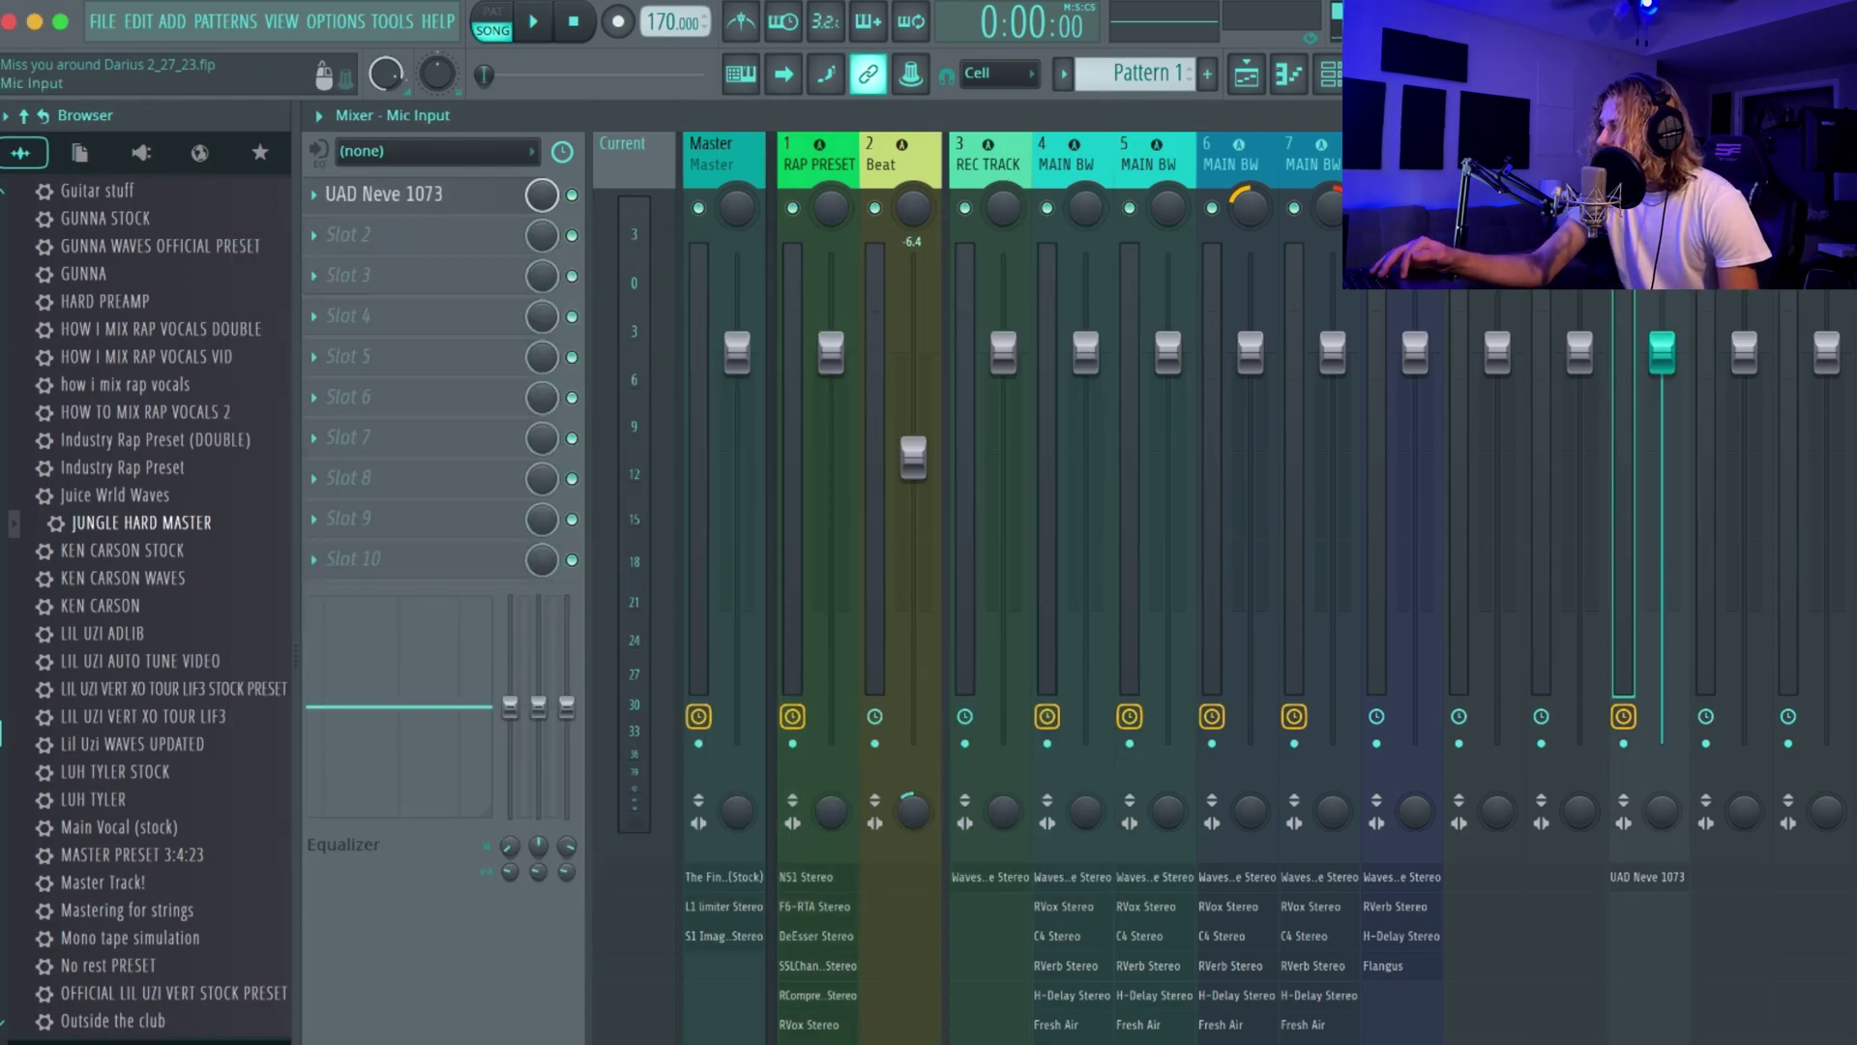
# - Open the UAD Neve 1073 preamp on Mic Input, review it, then close it
pyautogui.click(447, 201)
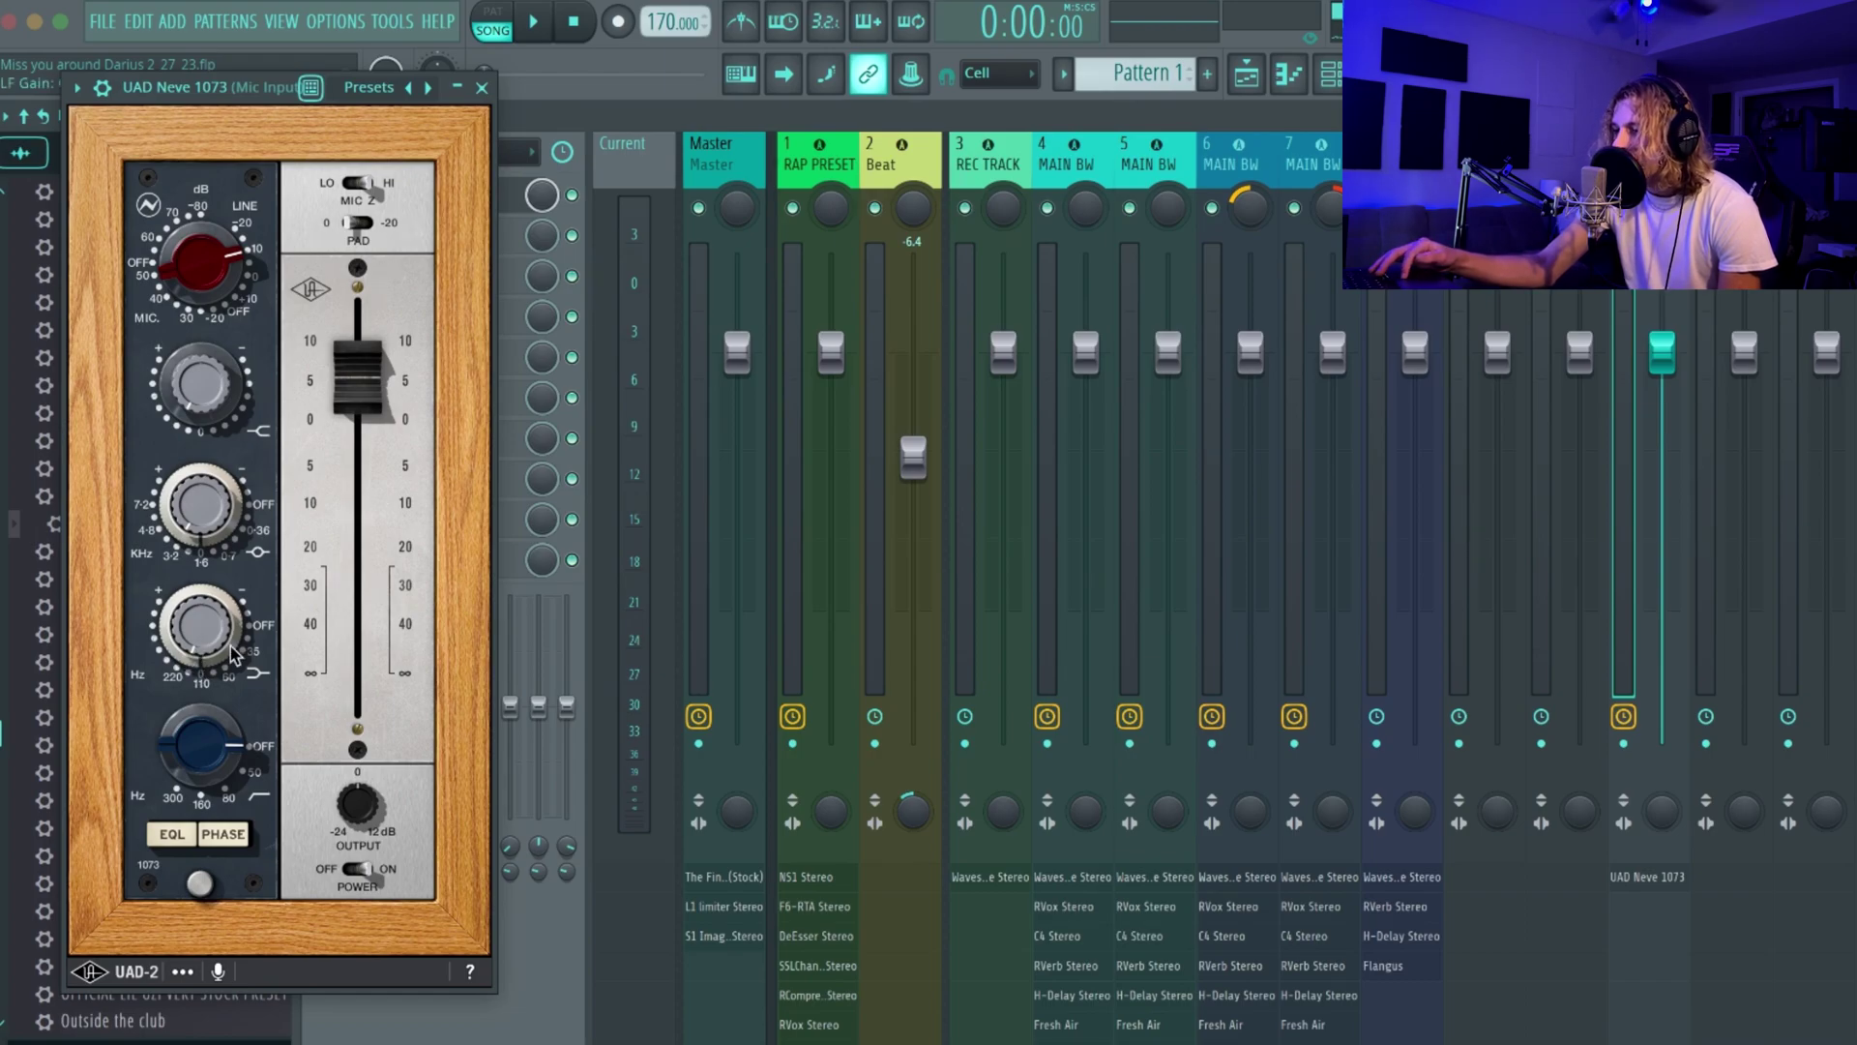
pyautogui.press('Escape')
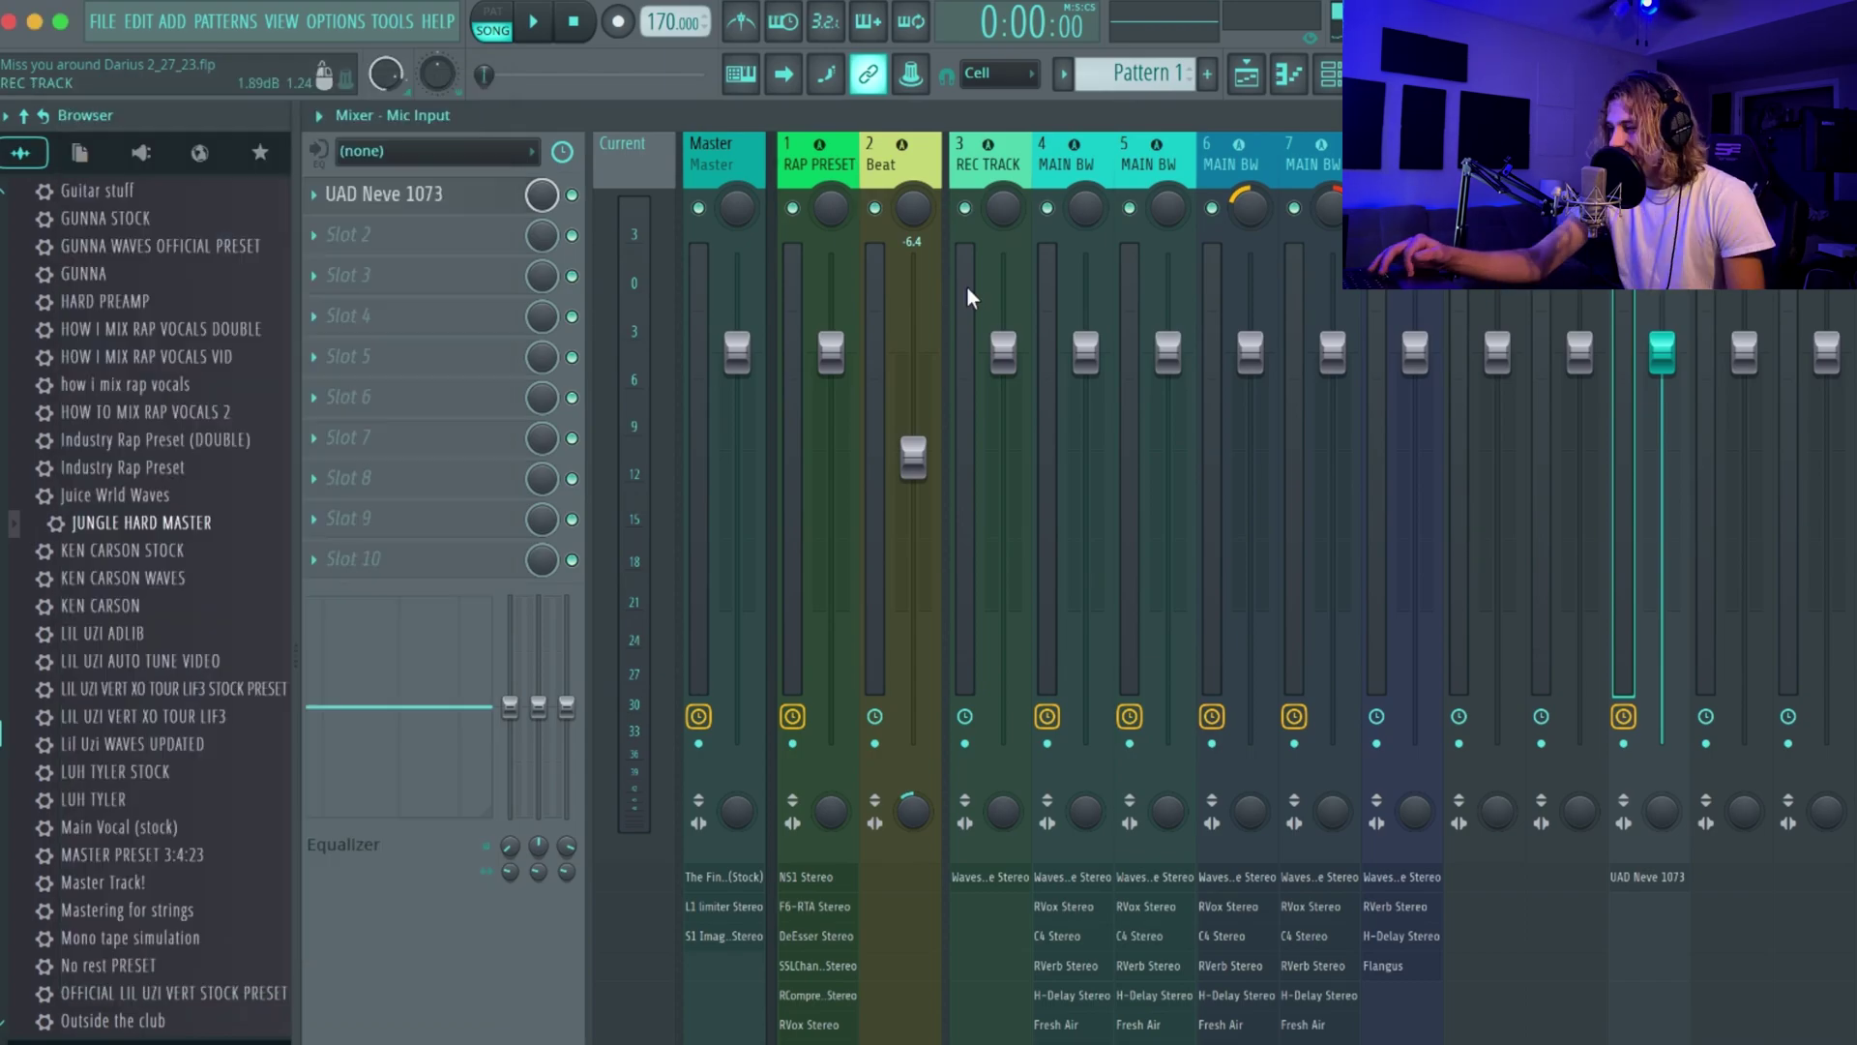
# - Switch to the MAIN BW insert, disable Group Octaves in Waves Tune Real-Time, and close it
pyautogui.click(818, 160)
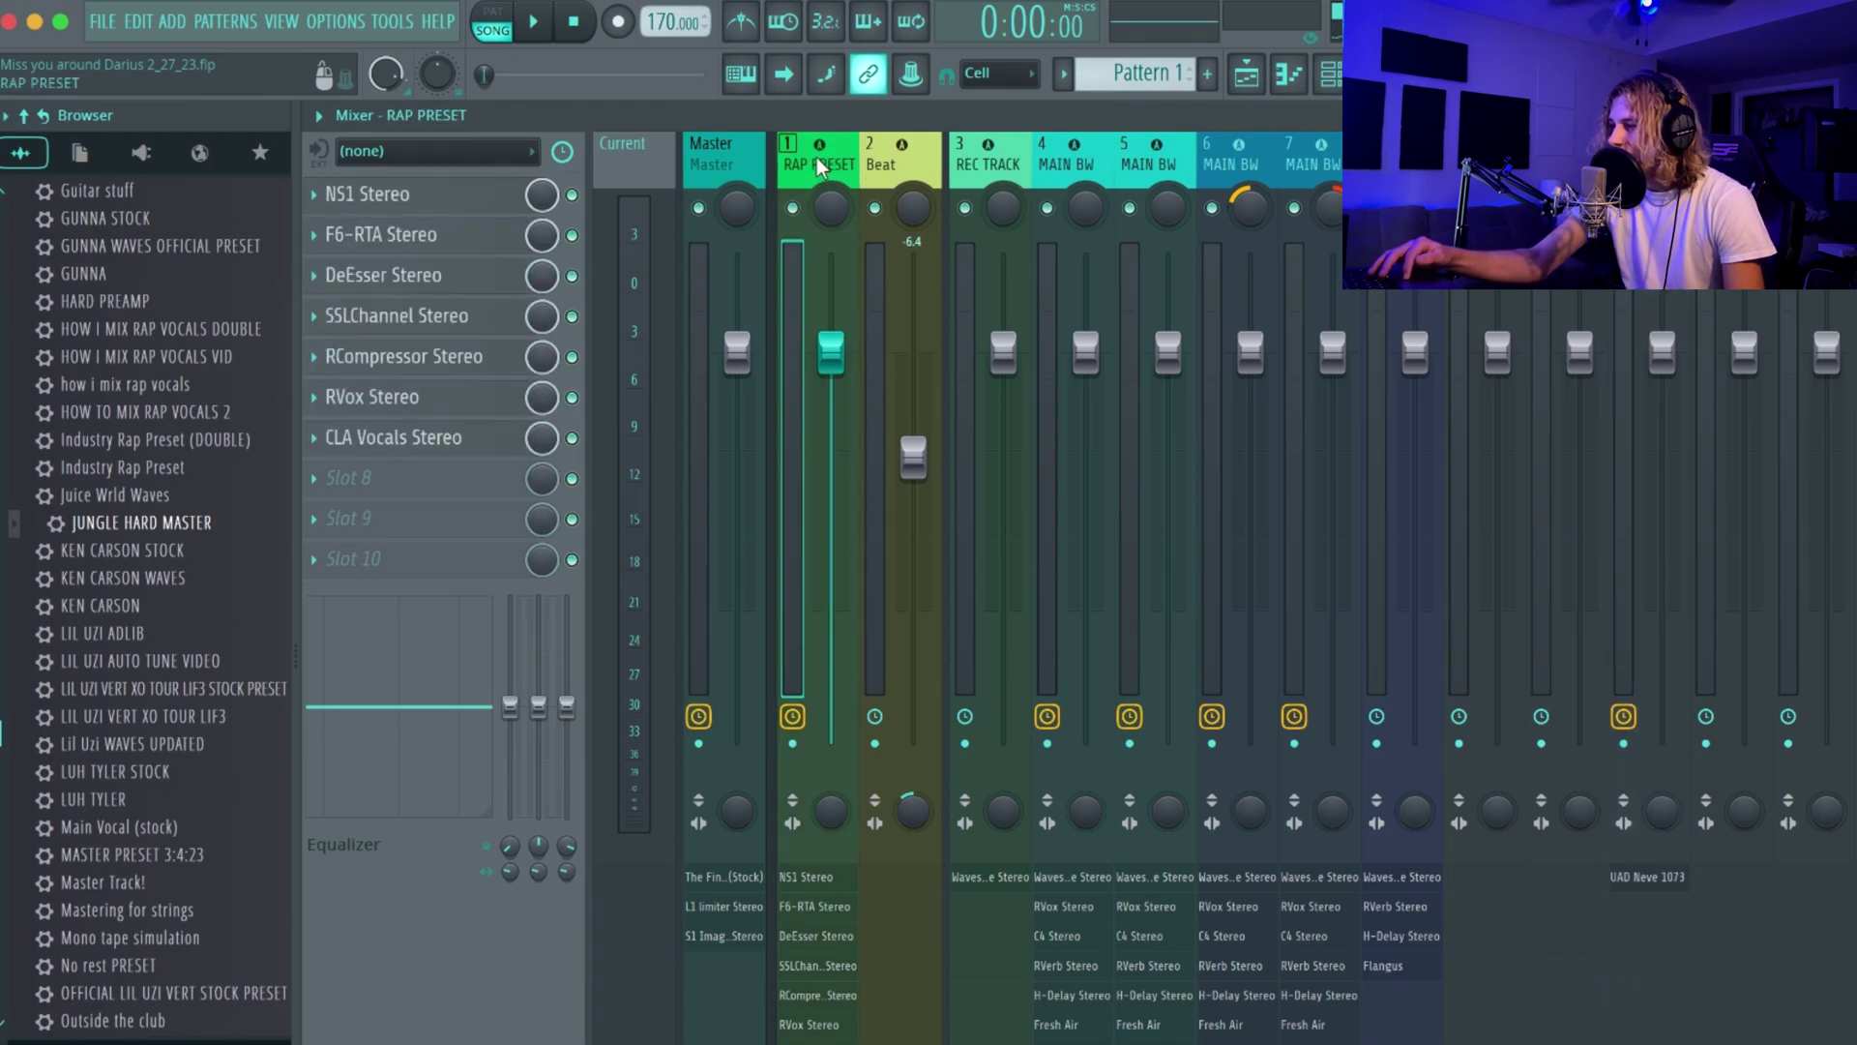
pyautogui.click(1072, 161)
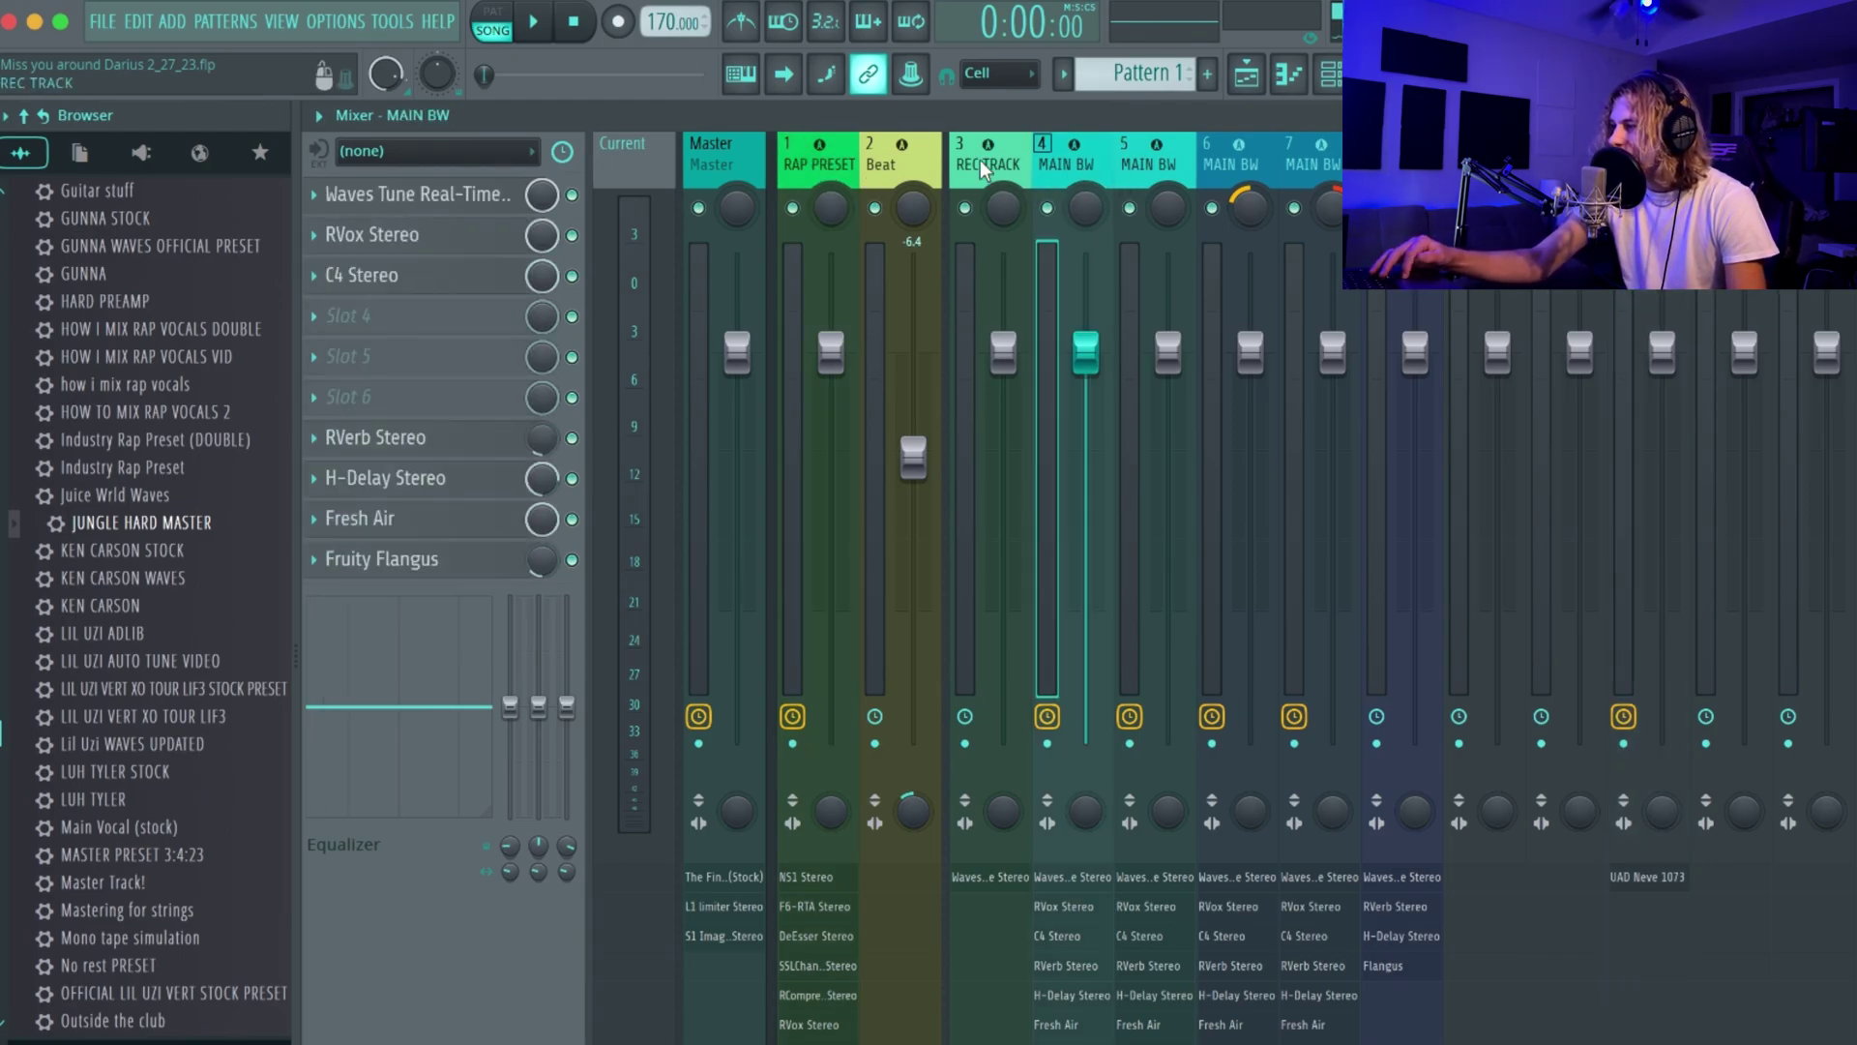
pyautogui.click(478, 205)
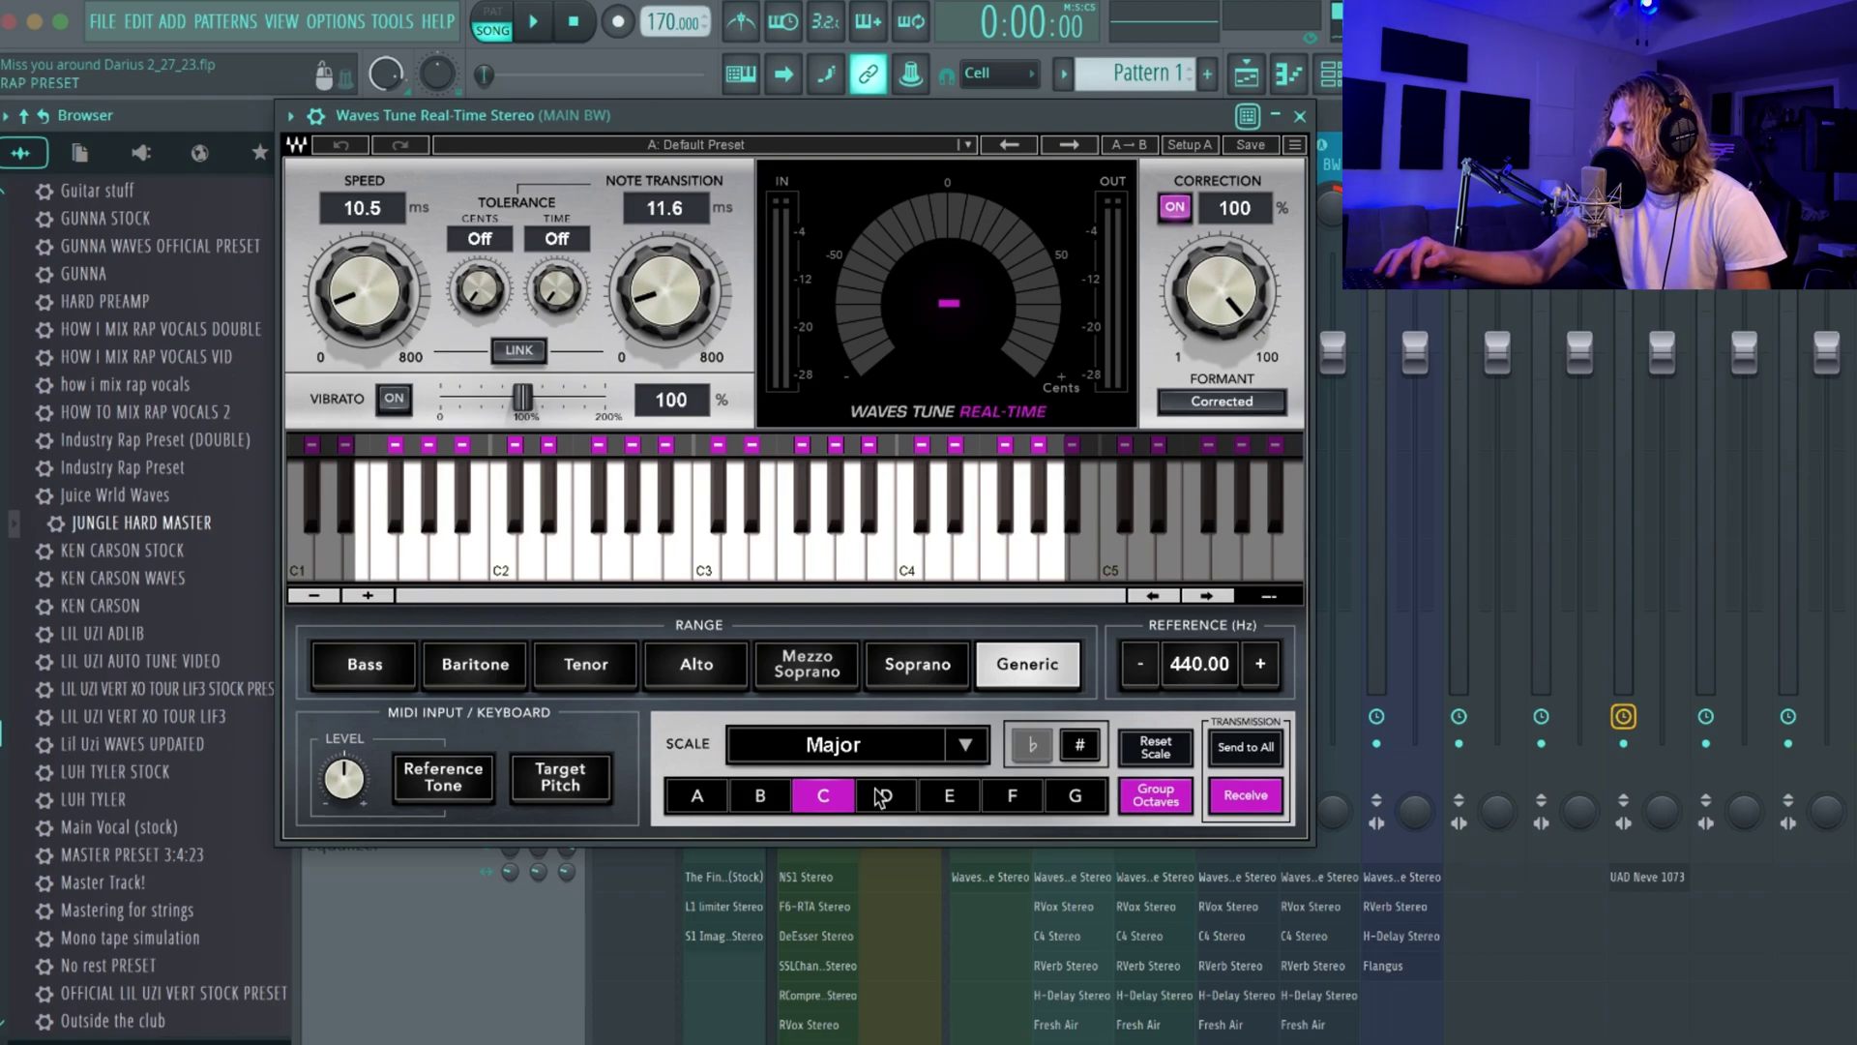
pyautogui.click(1155, 795)
pyautogui.click(1302, 116)
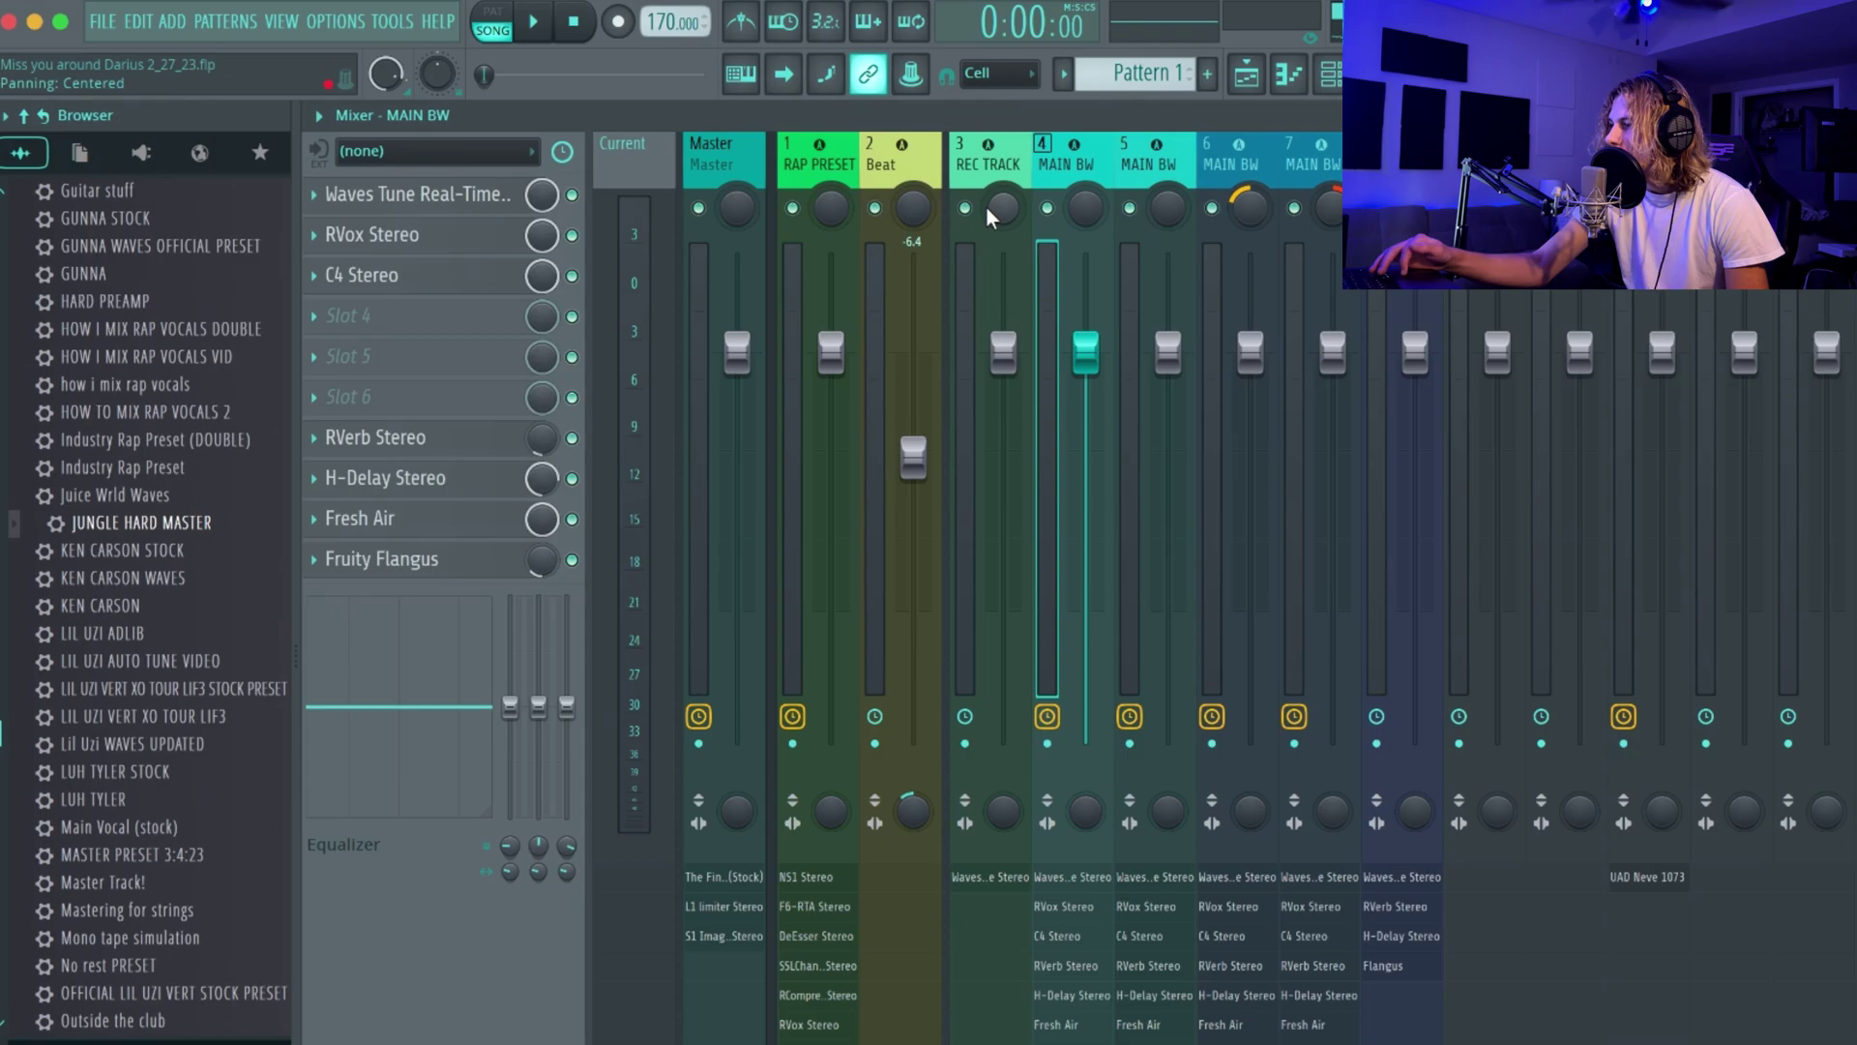
# - Open MAIN BW's RVox Stereo compressor, showing -4.9 comp and -5.1 gain
pyautogui.click(433, 242)
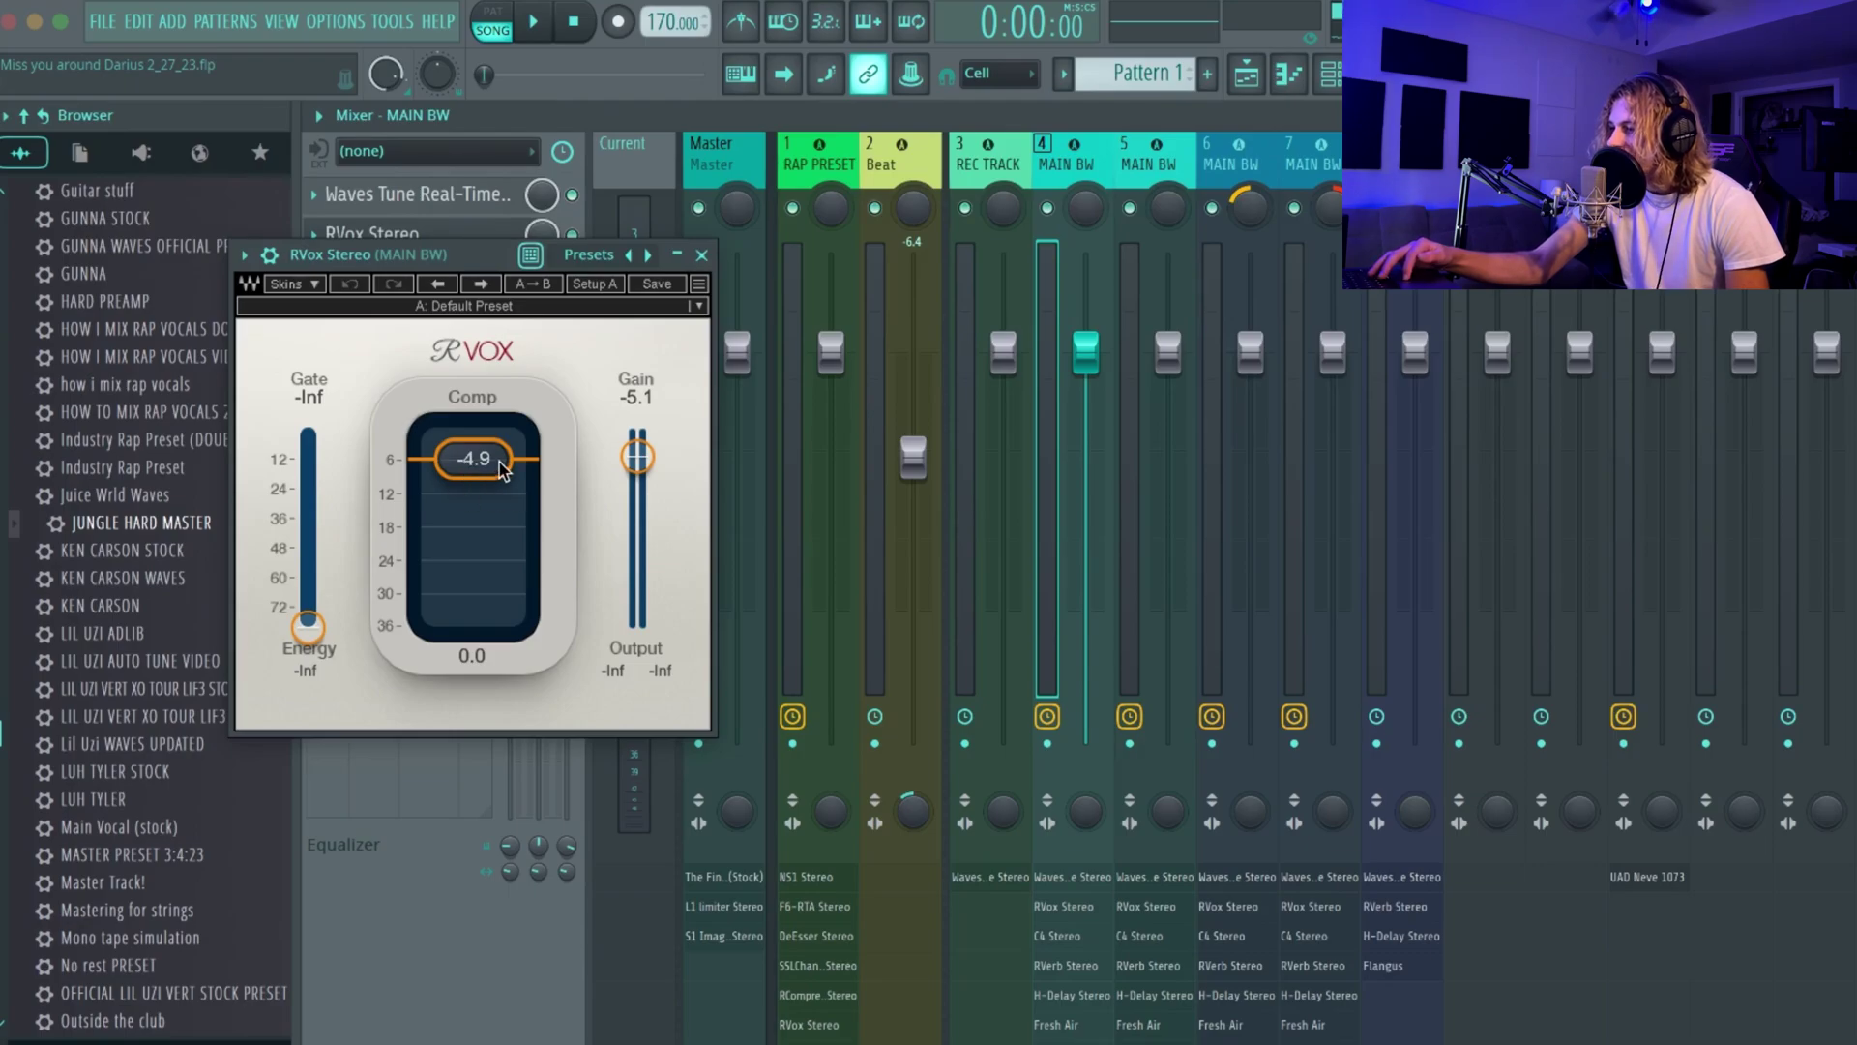
# - Close RVox, then open C4 multiband, check its Pop vocal preset, and close it
pyautogui.click(703, 257)
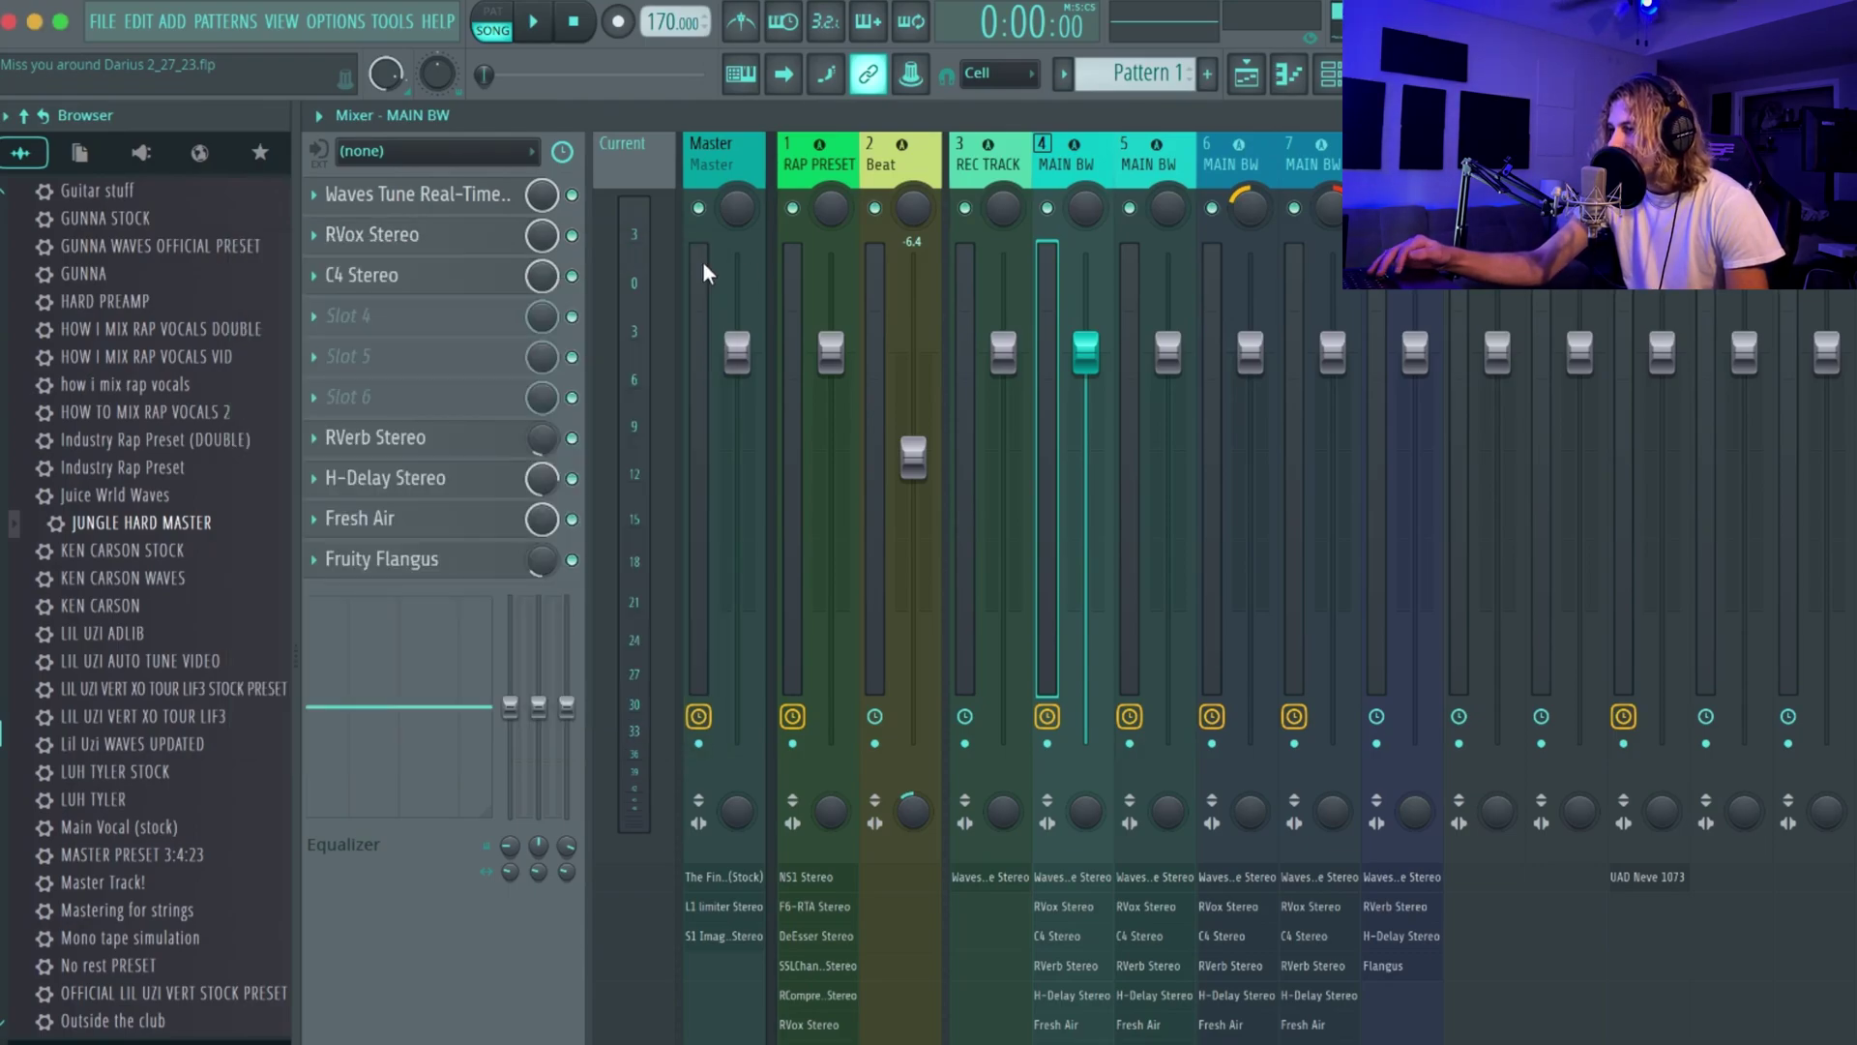
pyautogui.click(420, 275)
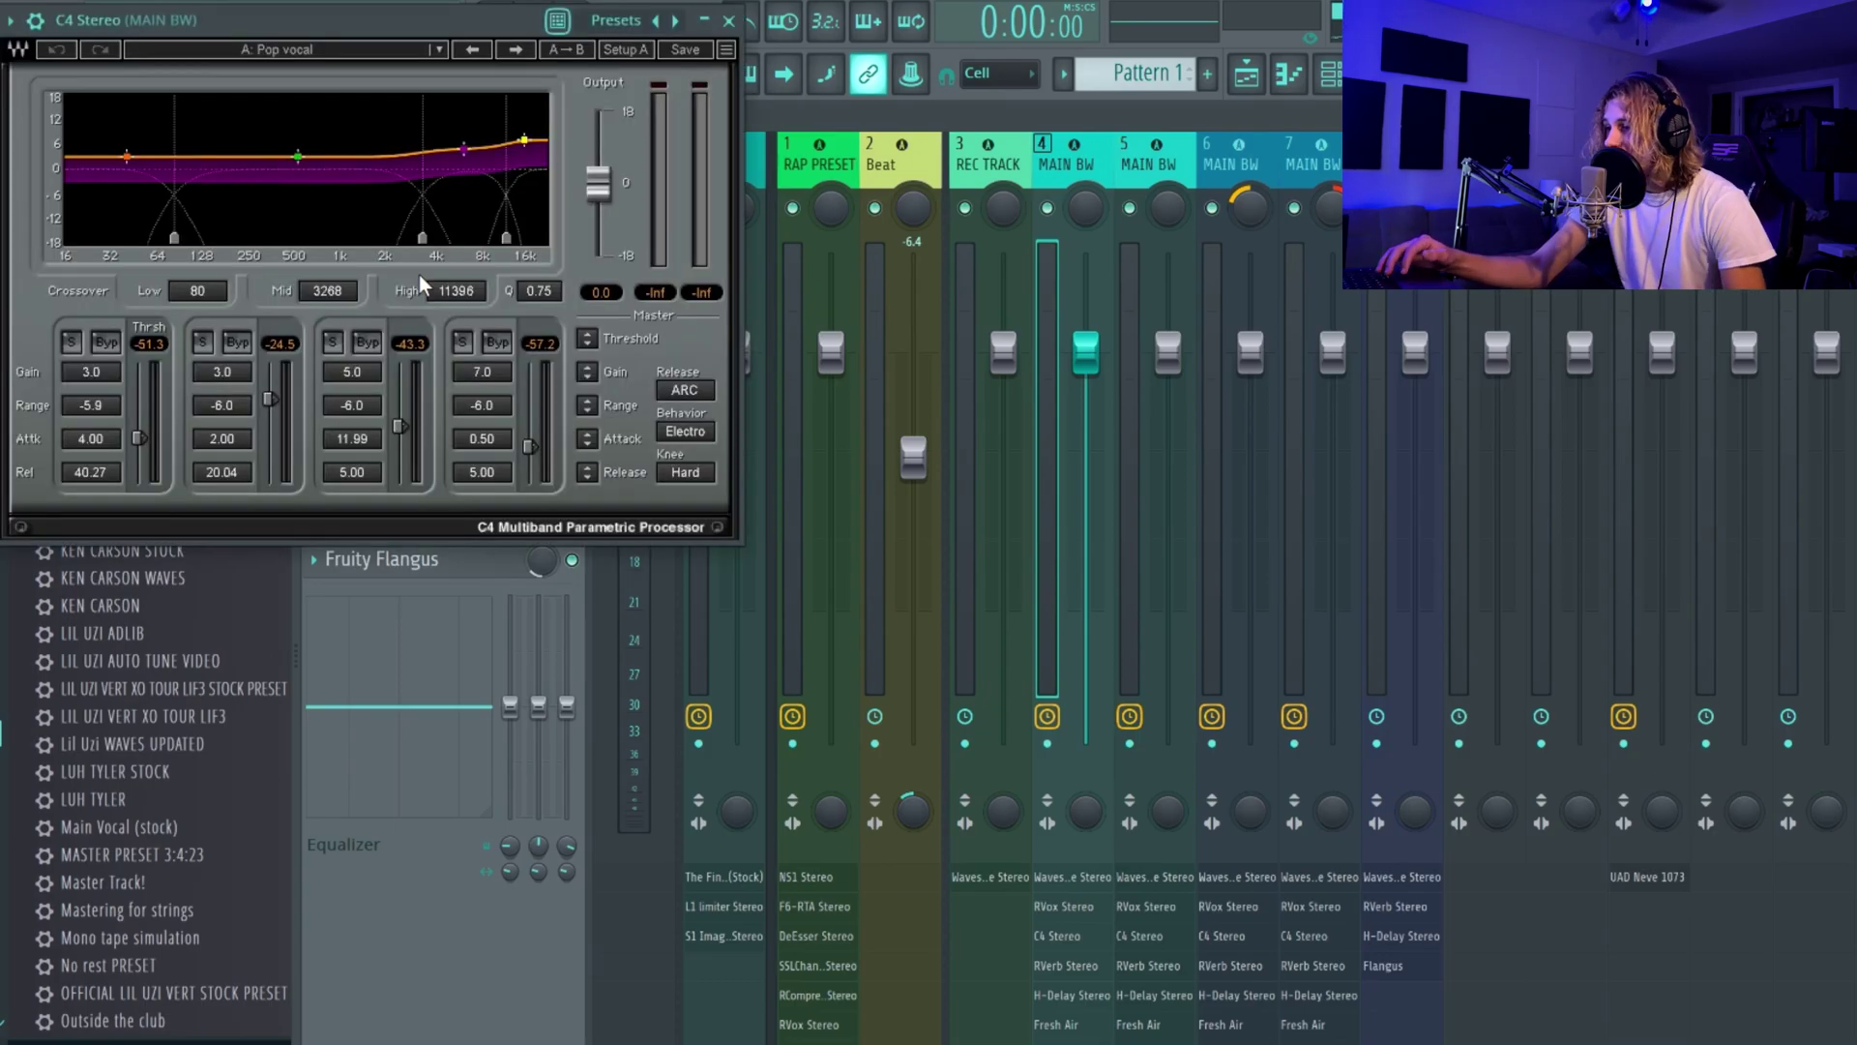
pyautogui.click(436, 56)
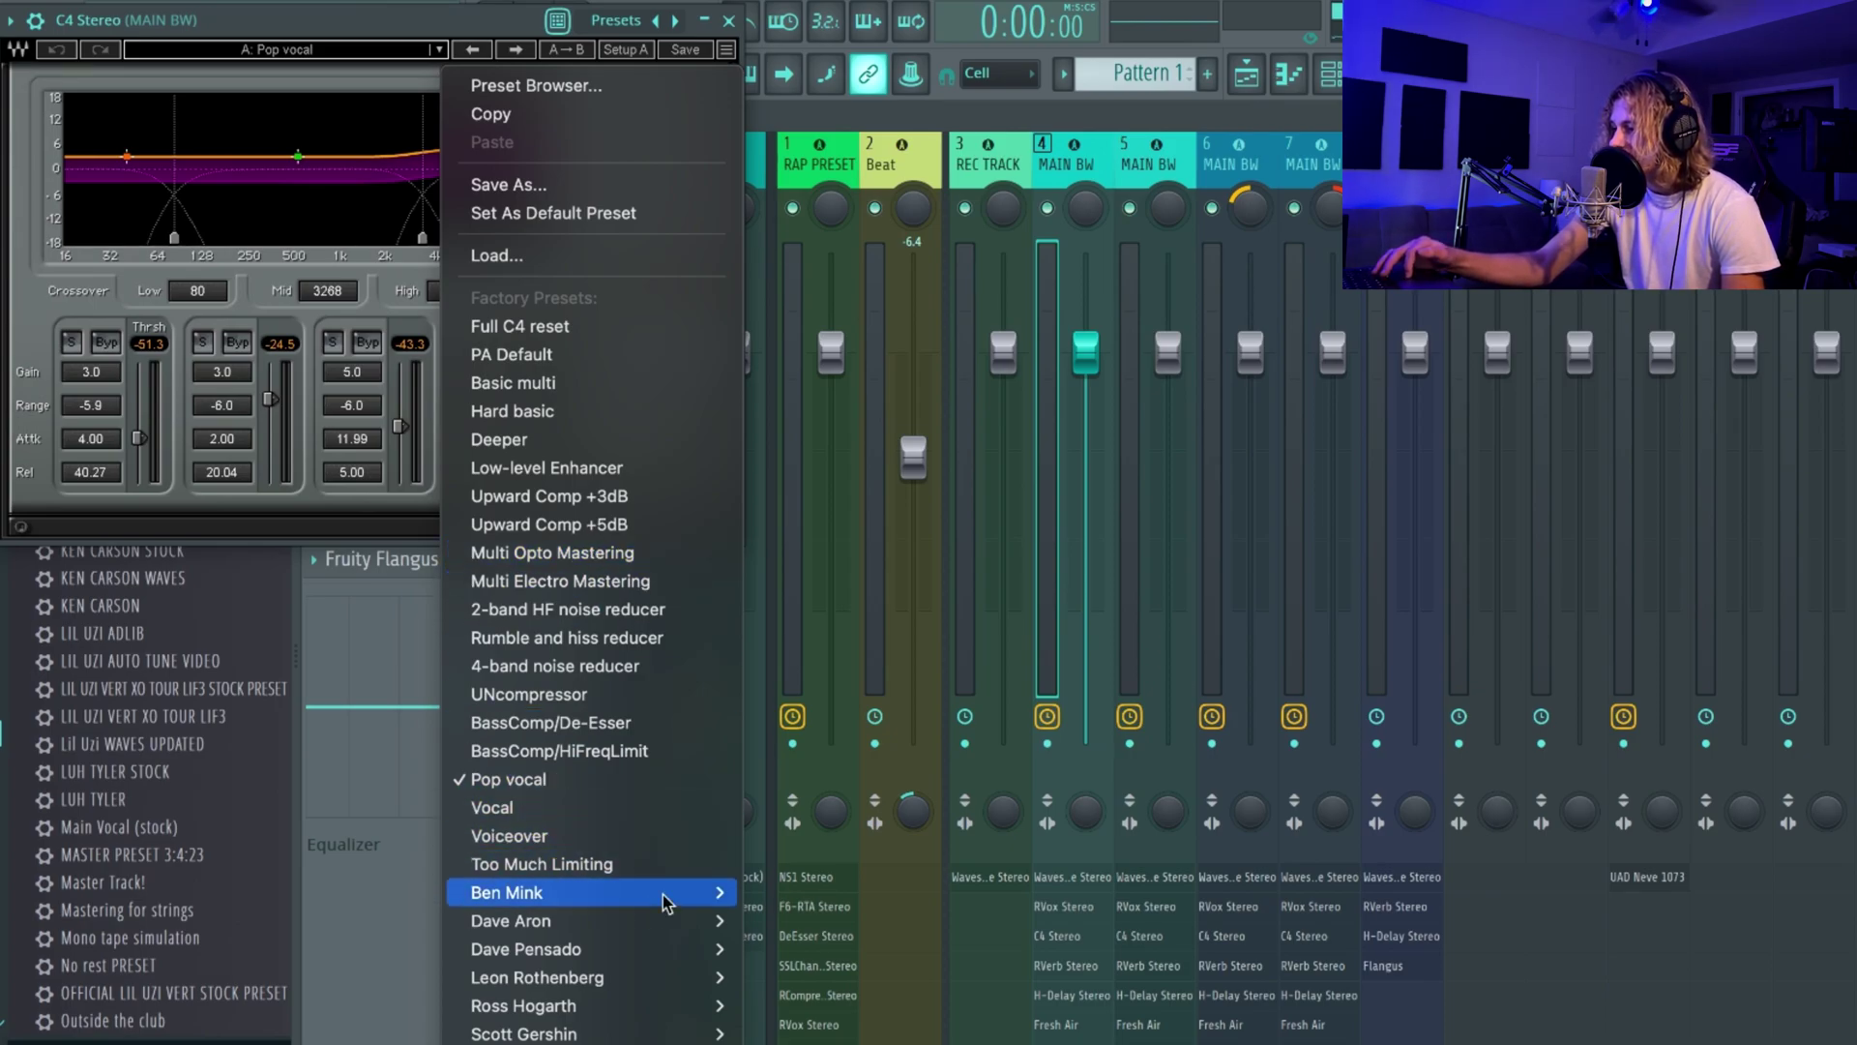
pyautogui.moveTo(664, 895)
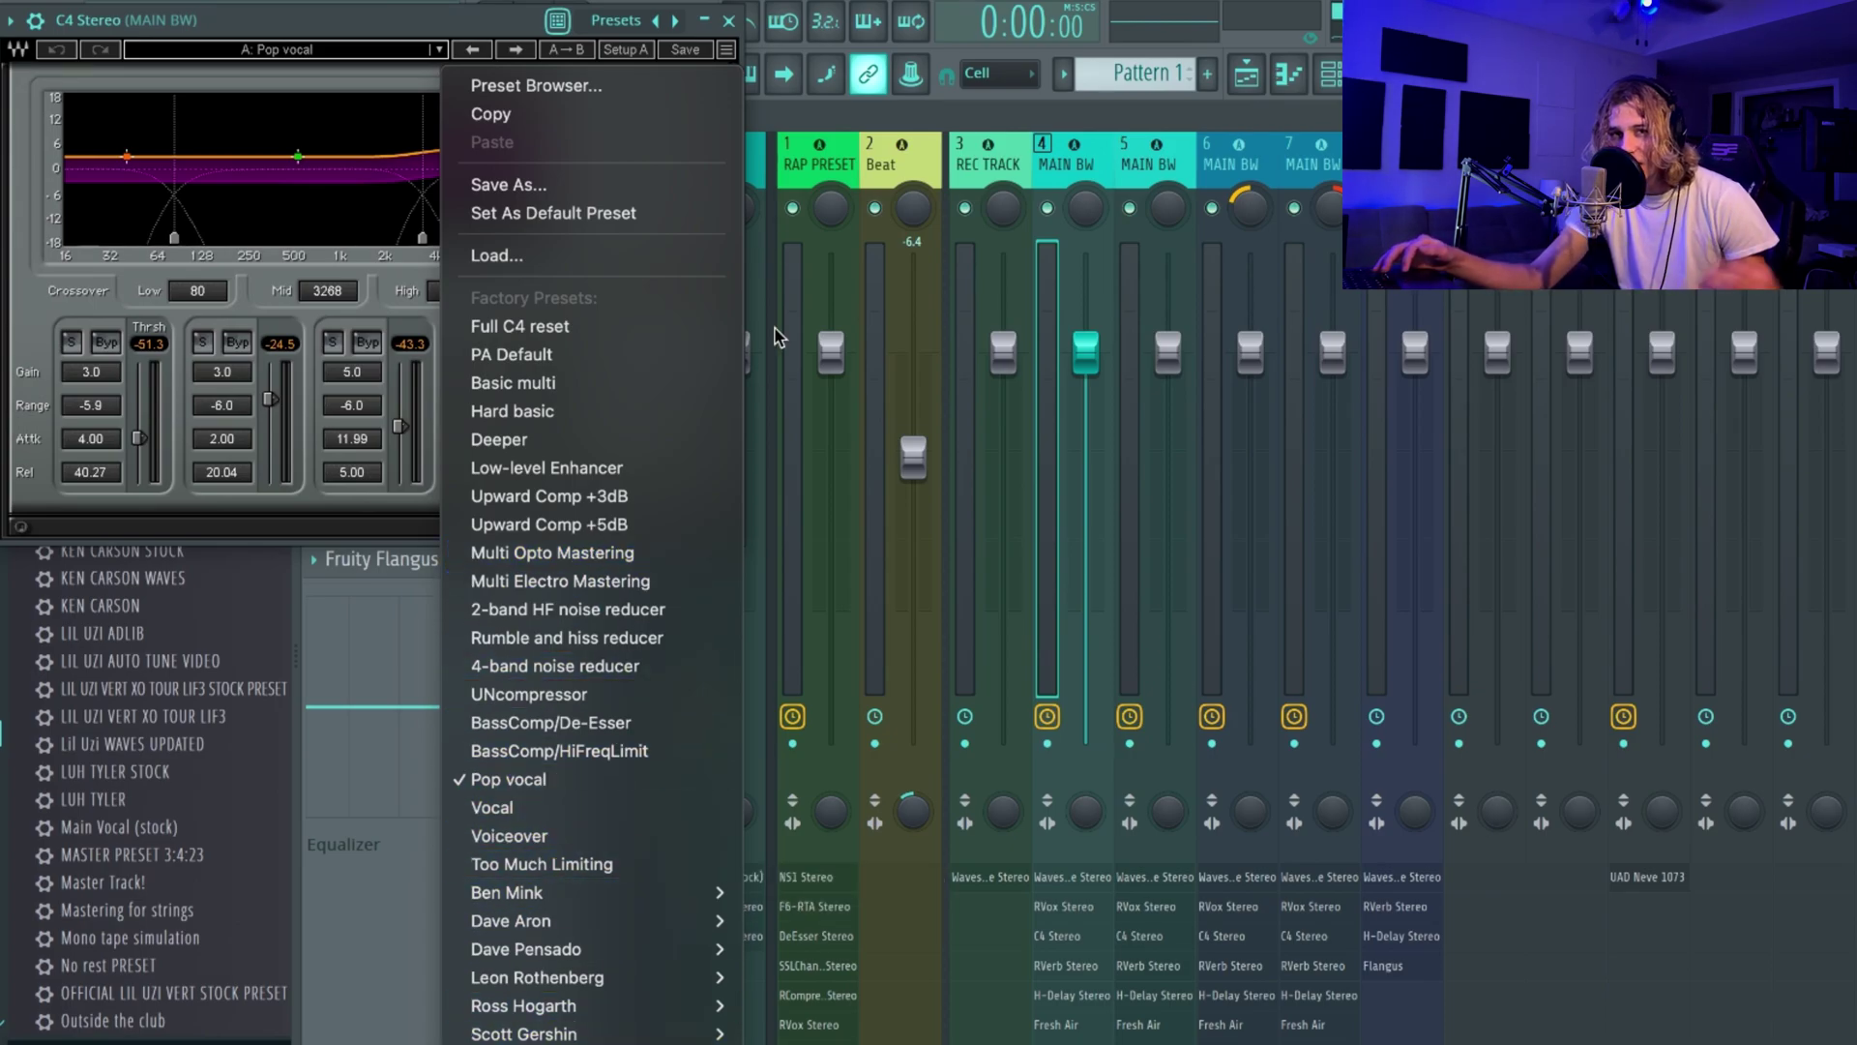
pyautogui.click(406, 16)
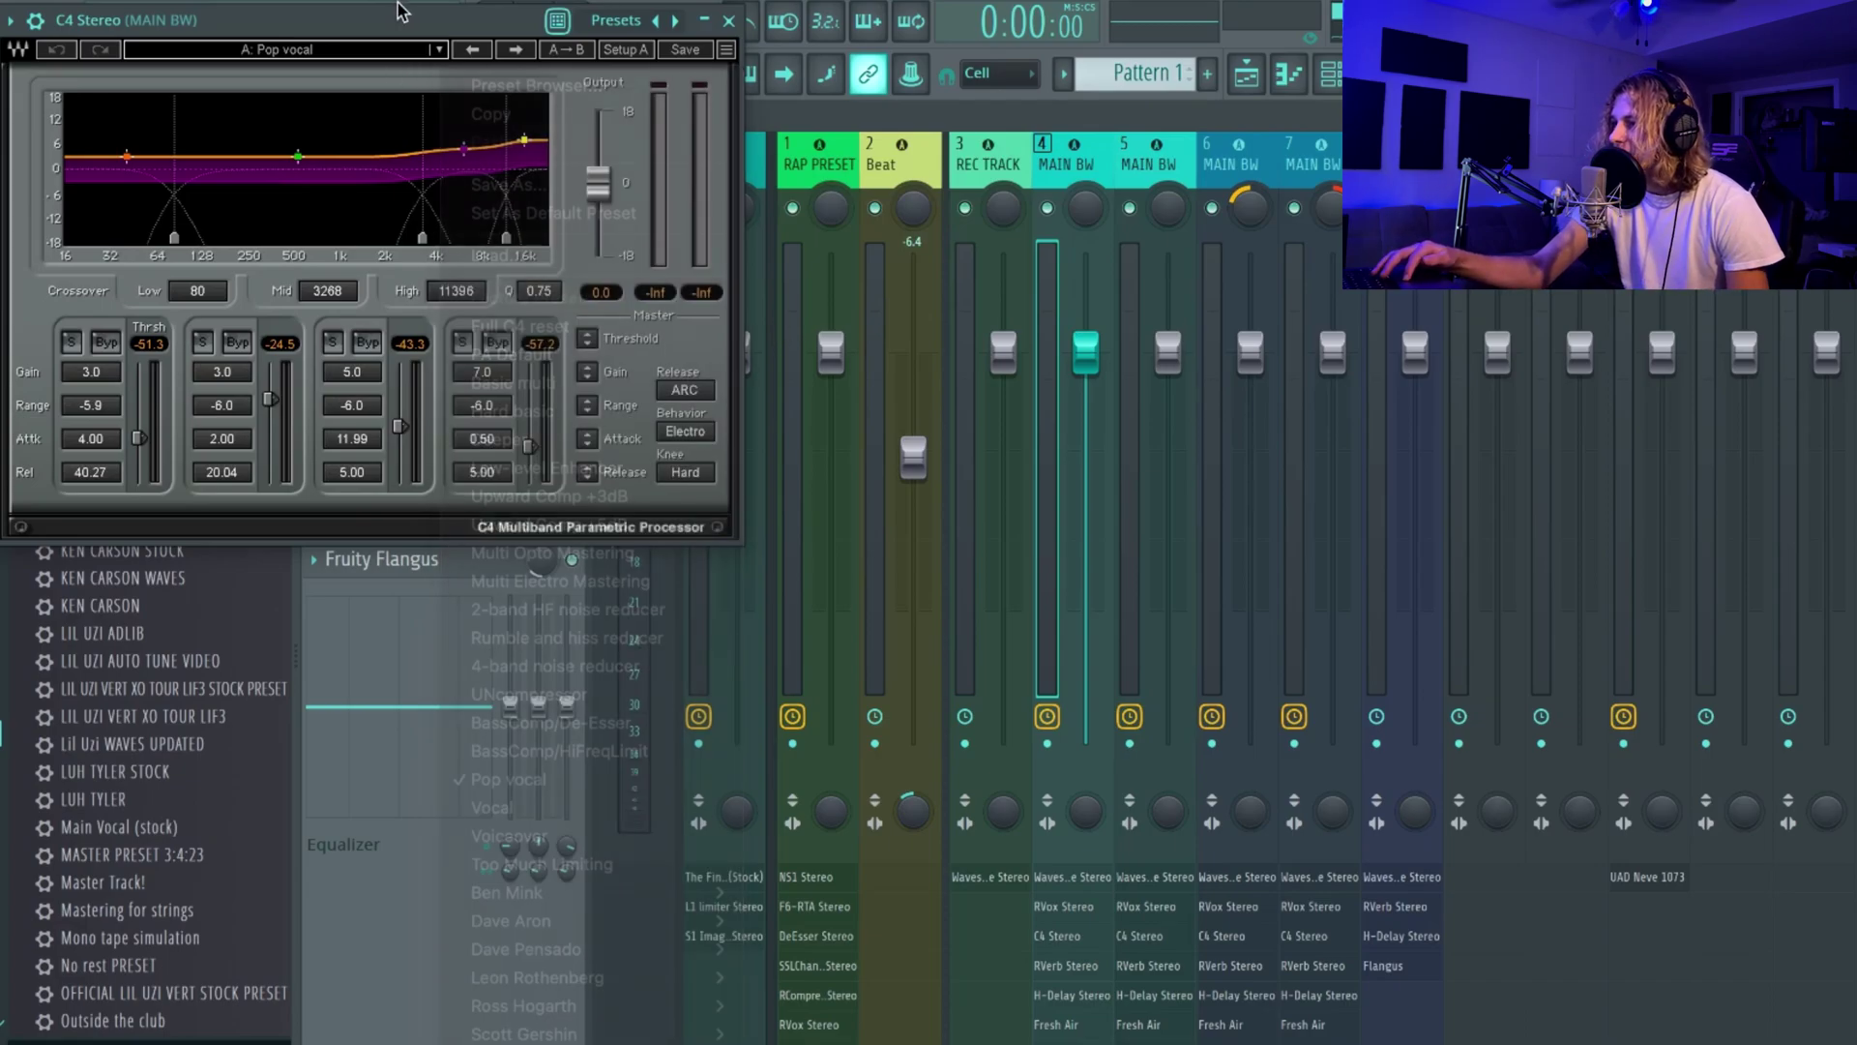
pyautogui.click(728, 21)
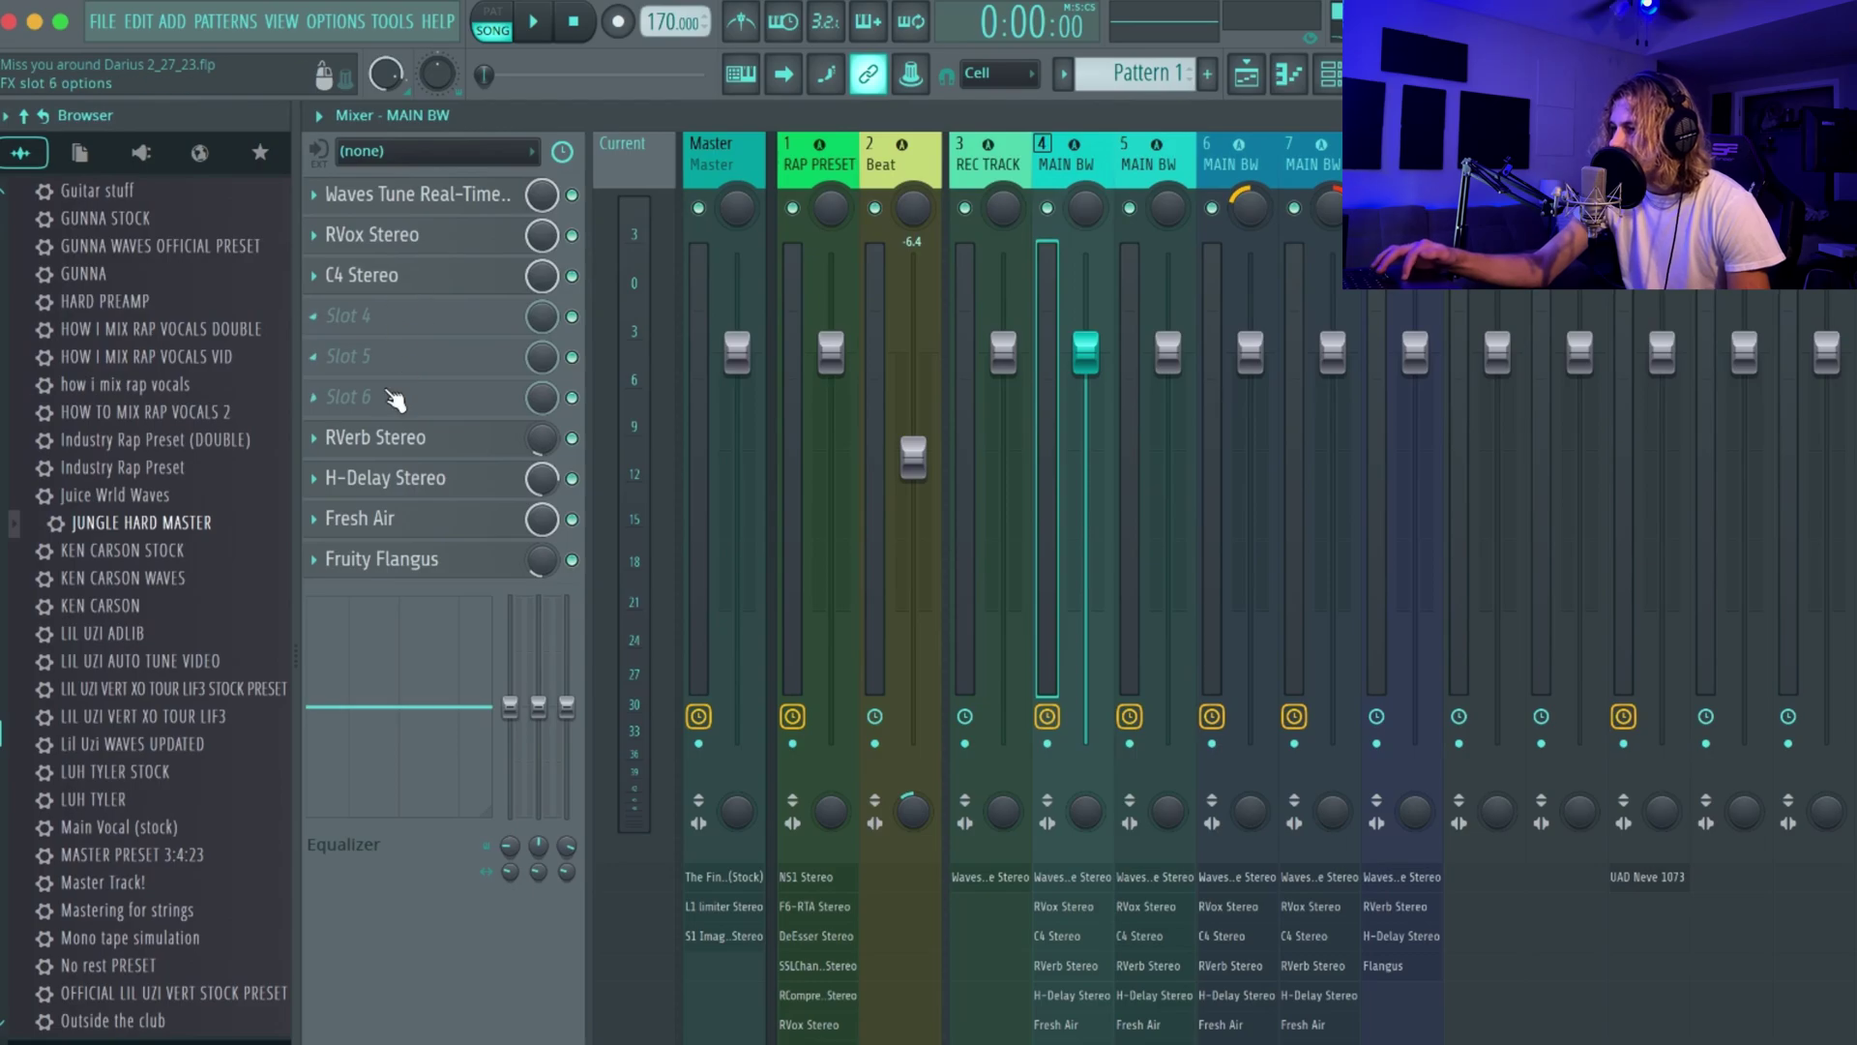
# - Raise RVerb's high-frequency EQ point (node 2) on MAIN BW to 4520 Hz
pyautogui.click(397, 440)
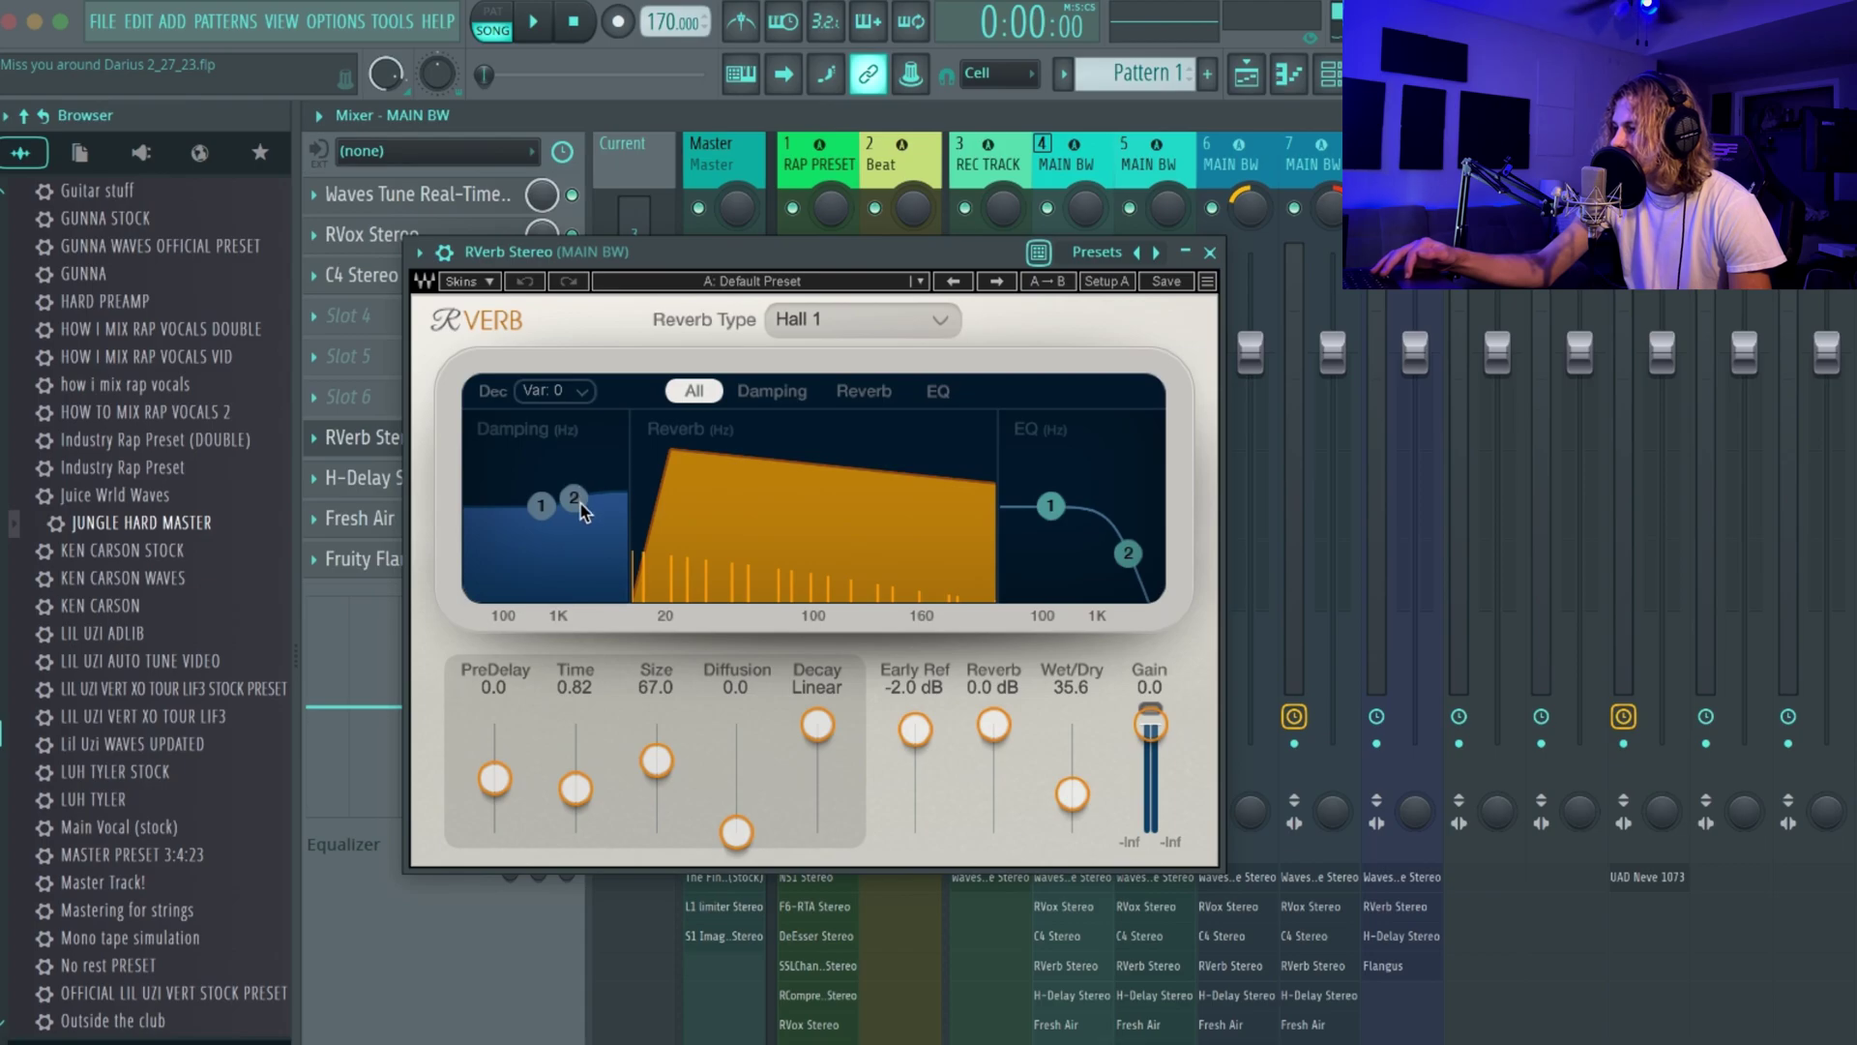
pyautogui.click(1127, 553)
pyautogui.moveTo(1127, 553)
pyautogui.mouseDown()
pyautogui.moveTo(1115, 498)
pyautogui.moveTo(1127, 553)
pyautogui.mouseUp()
pyautogui.click(1209, 252)
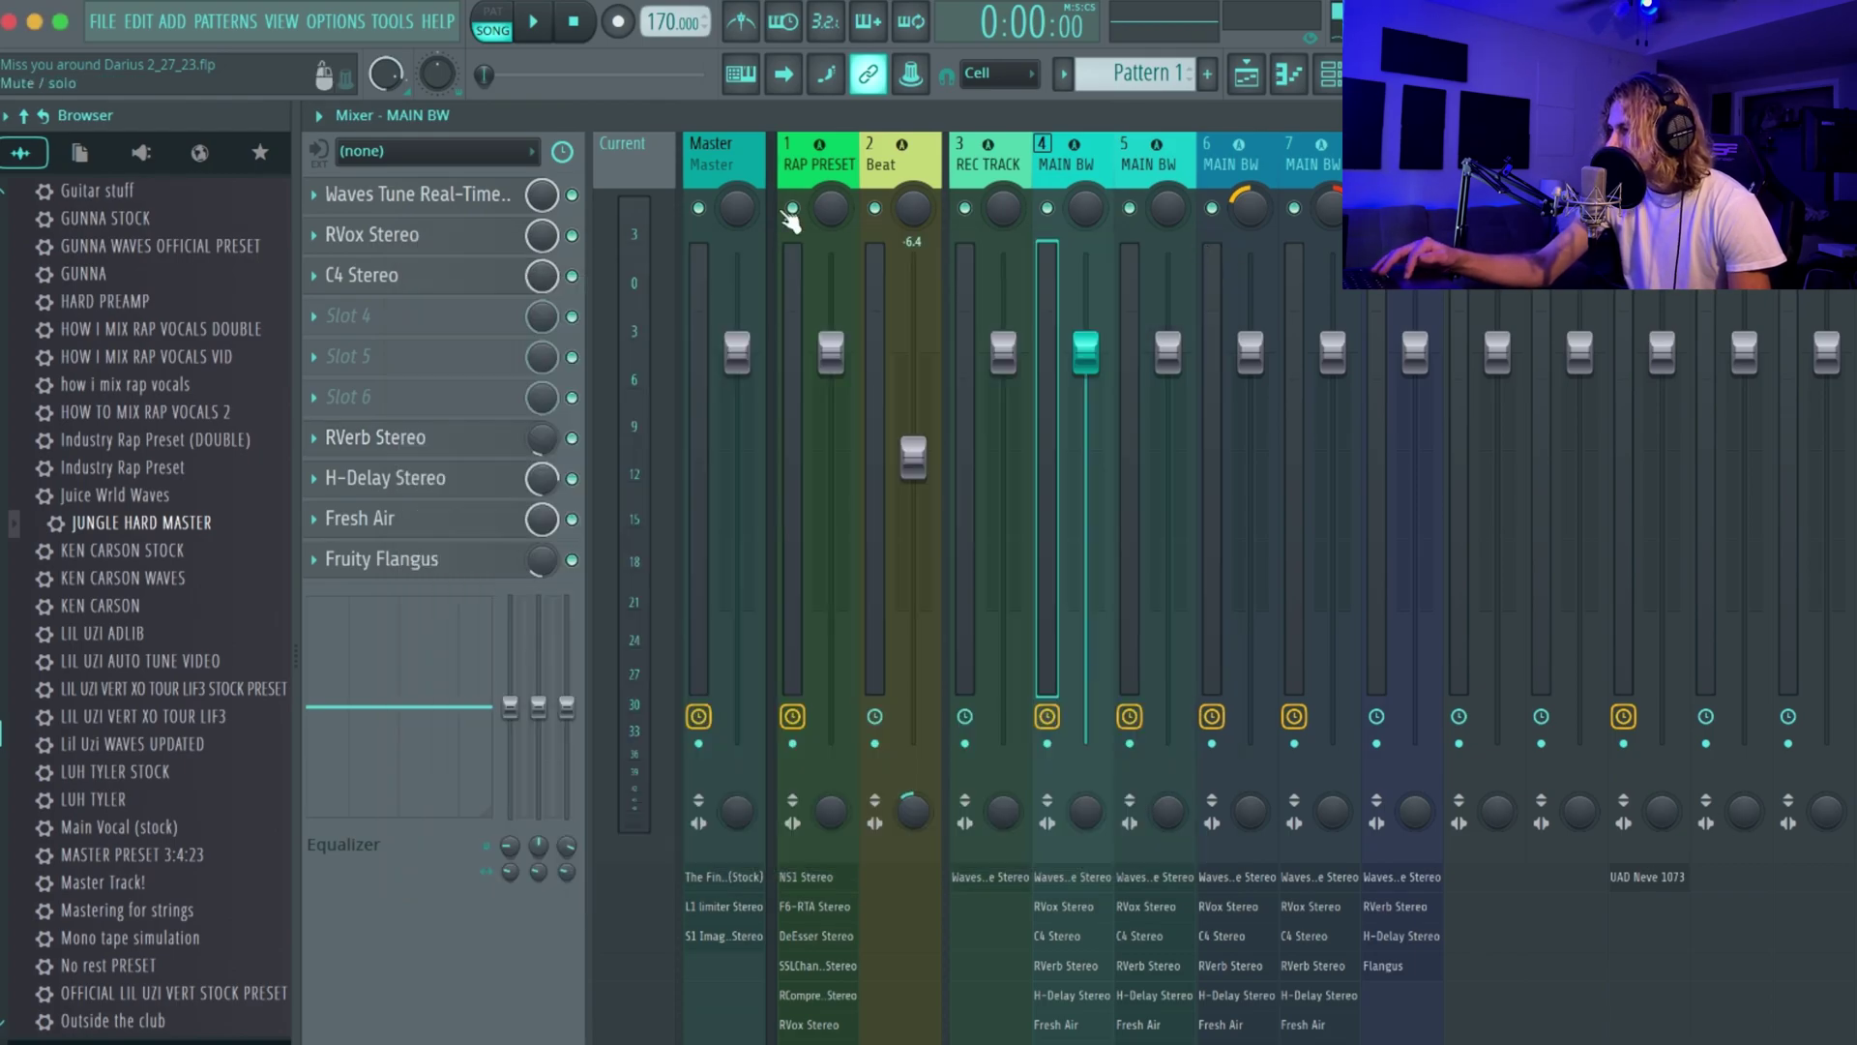
# - Check H-Delay Stereo's dry/wet mix, then bring up the Fresh Air plugin
pyautogui.click(430, 479)
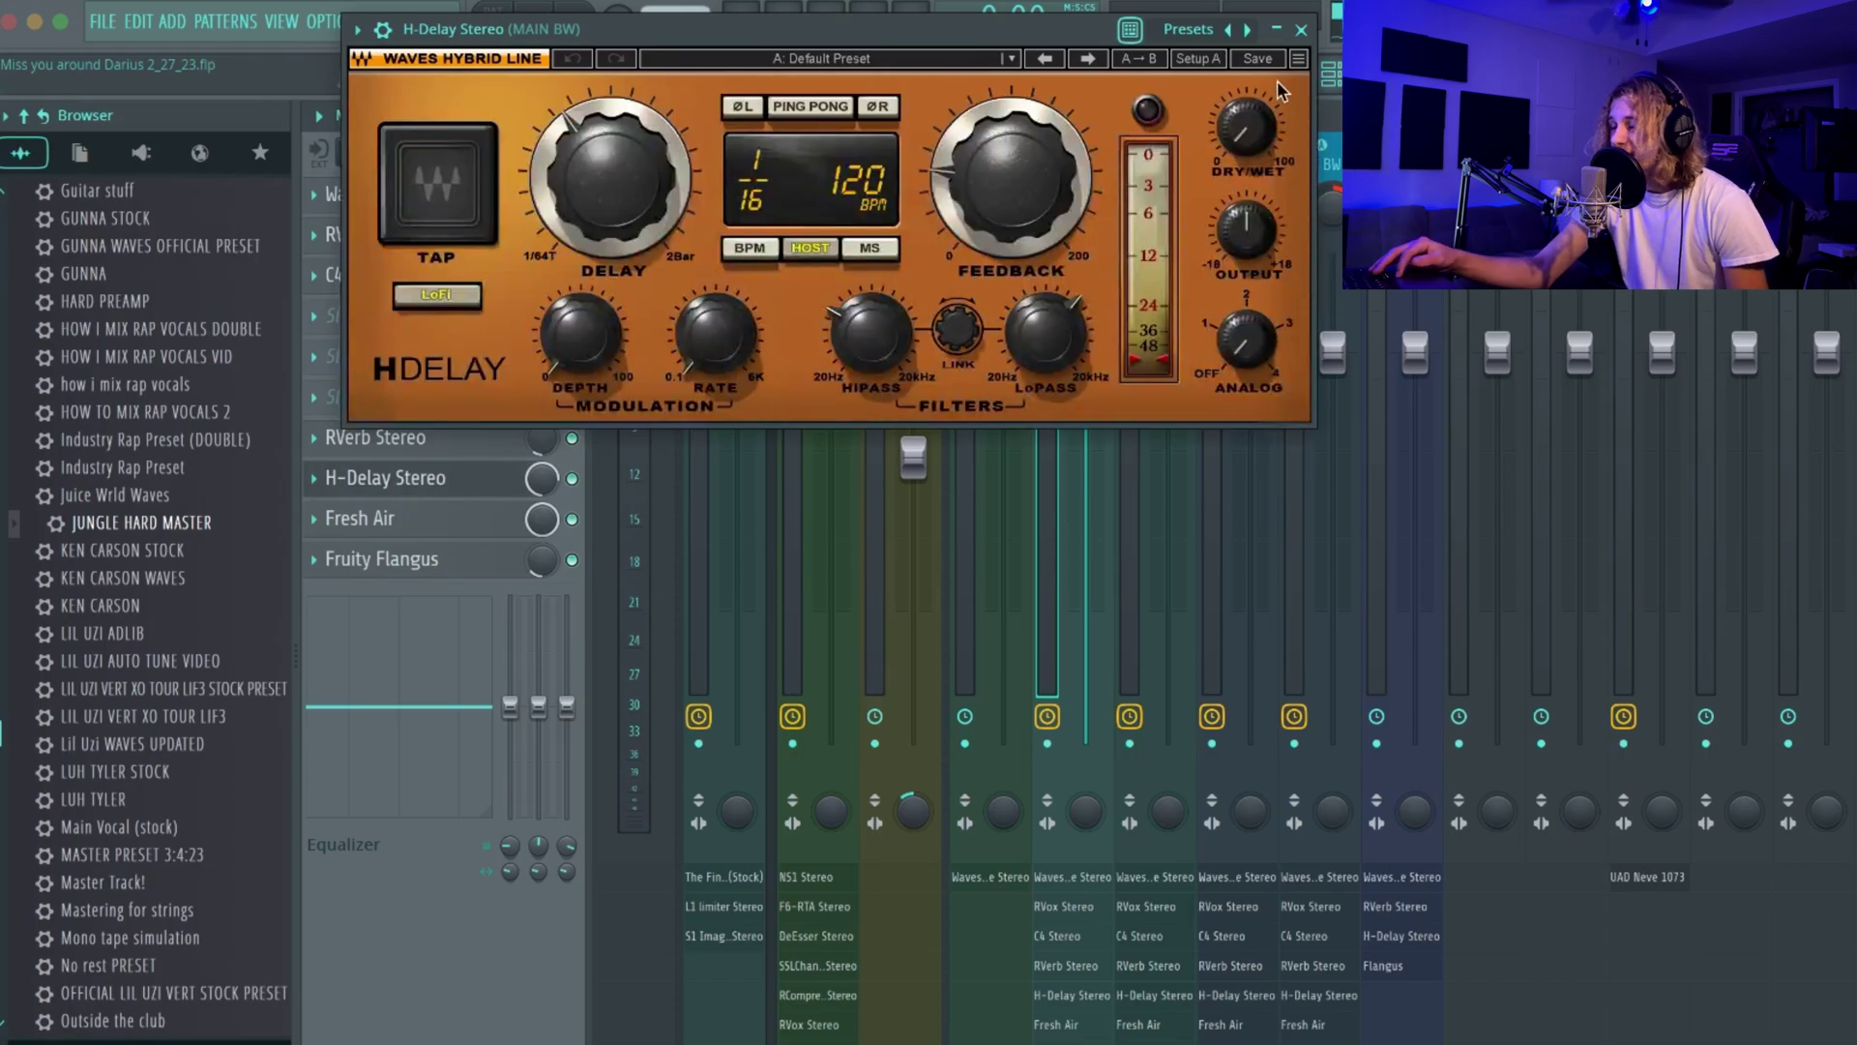
pyautogui.click(1251, 125)
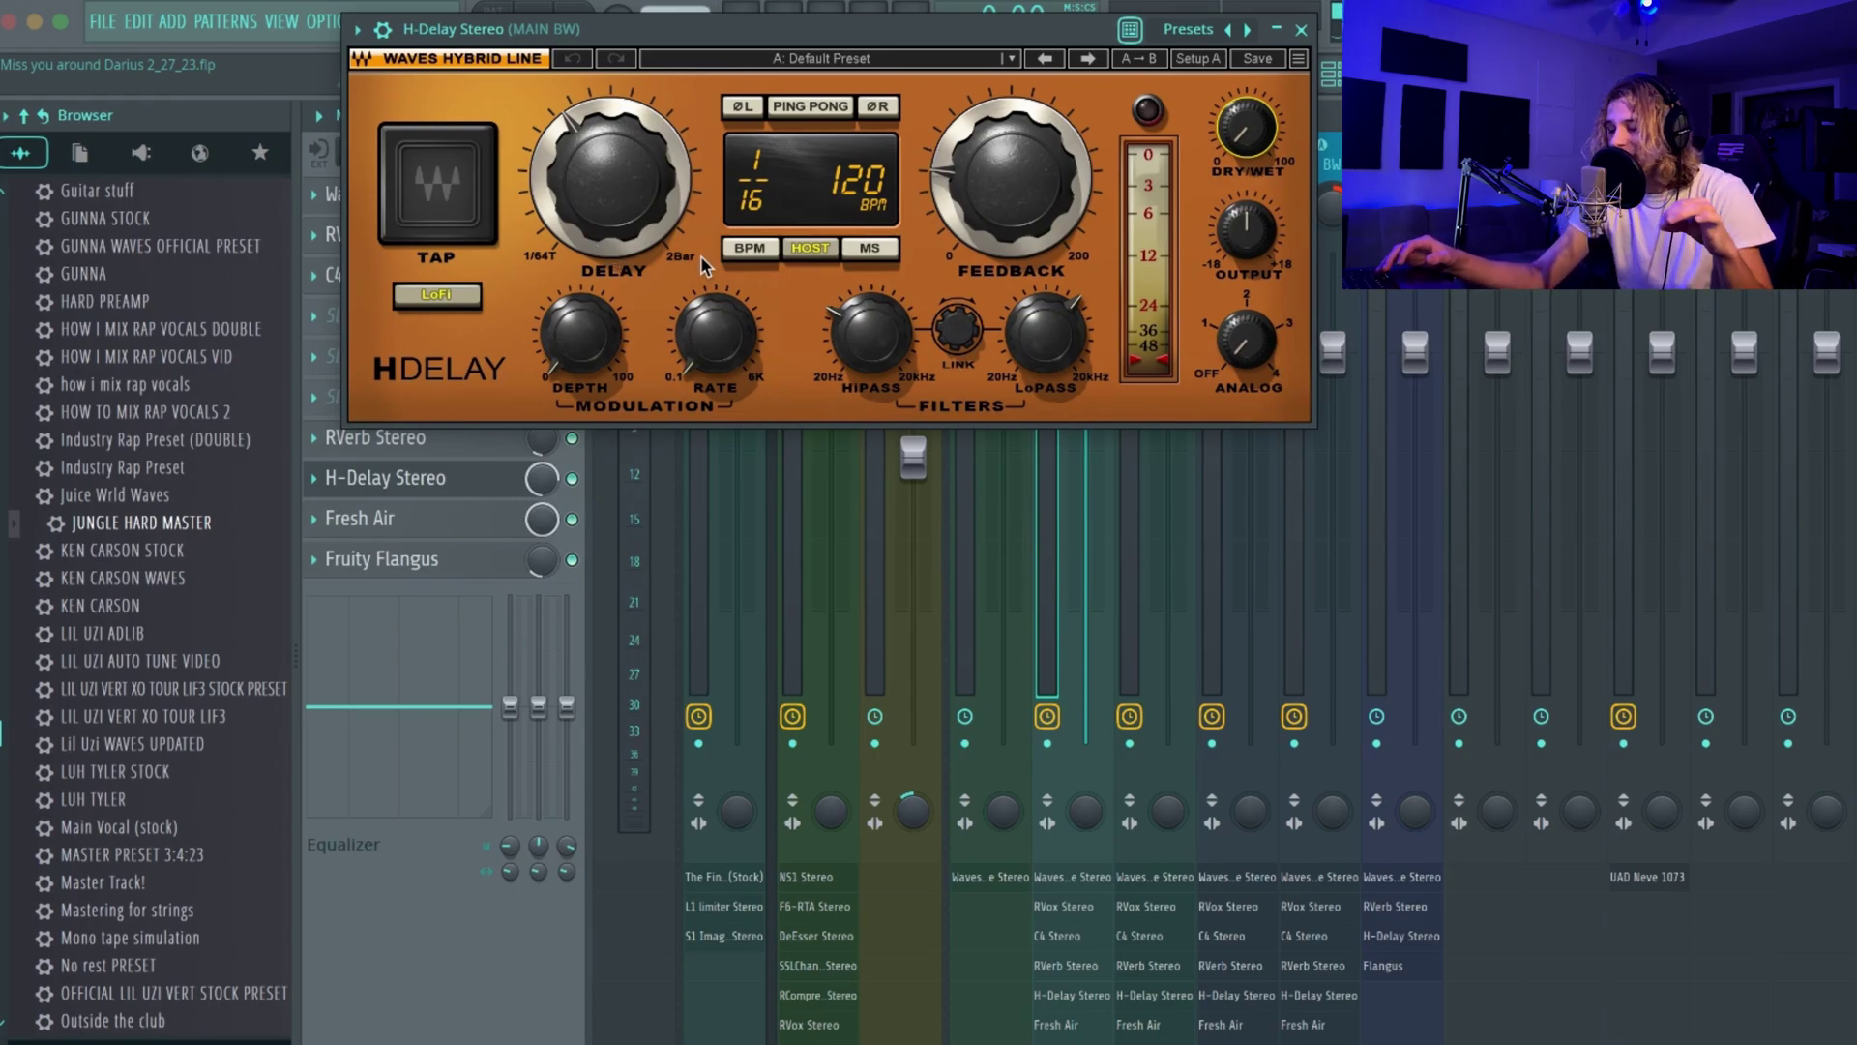
pyautogui.click(1302, 29)
pyautogui.click(401, 520)
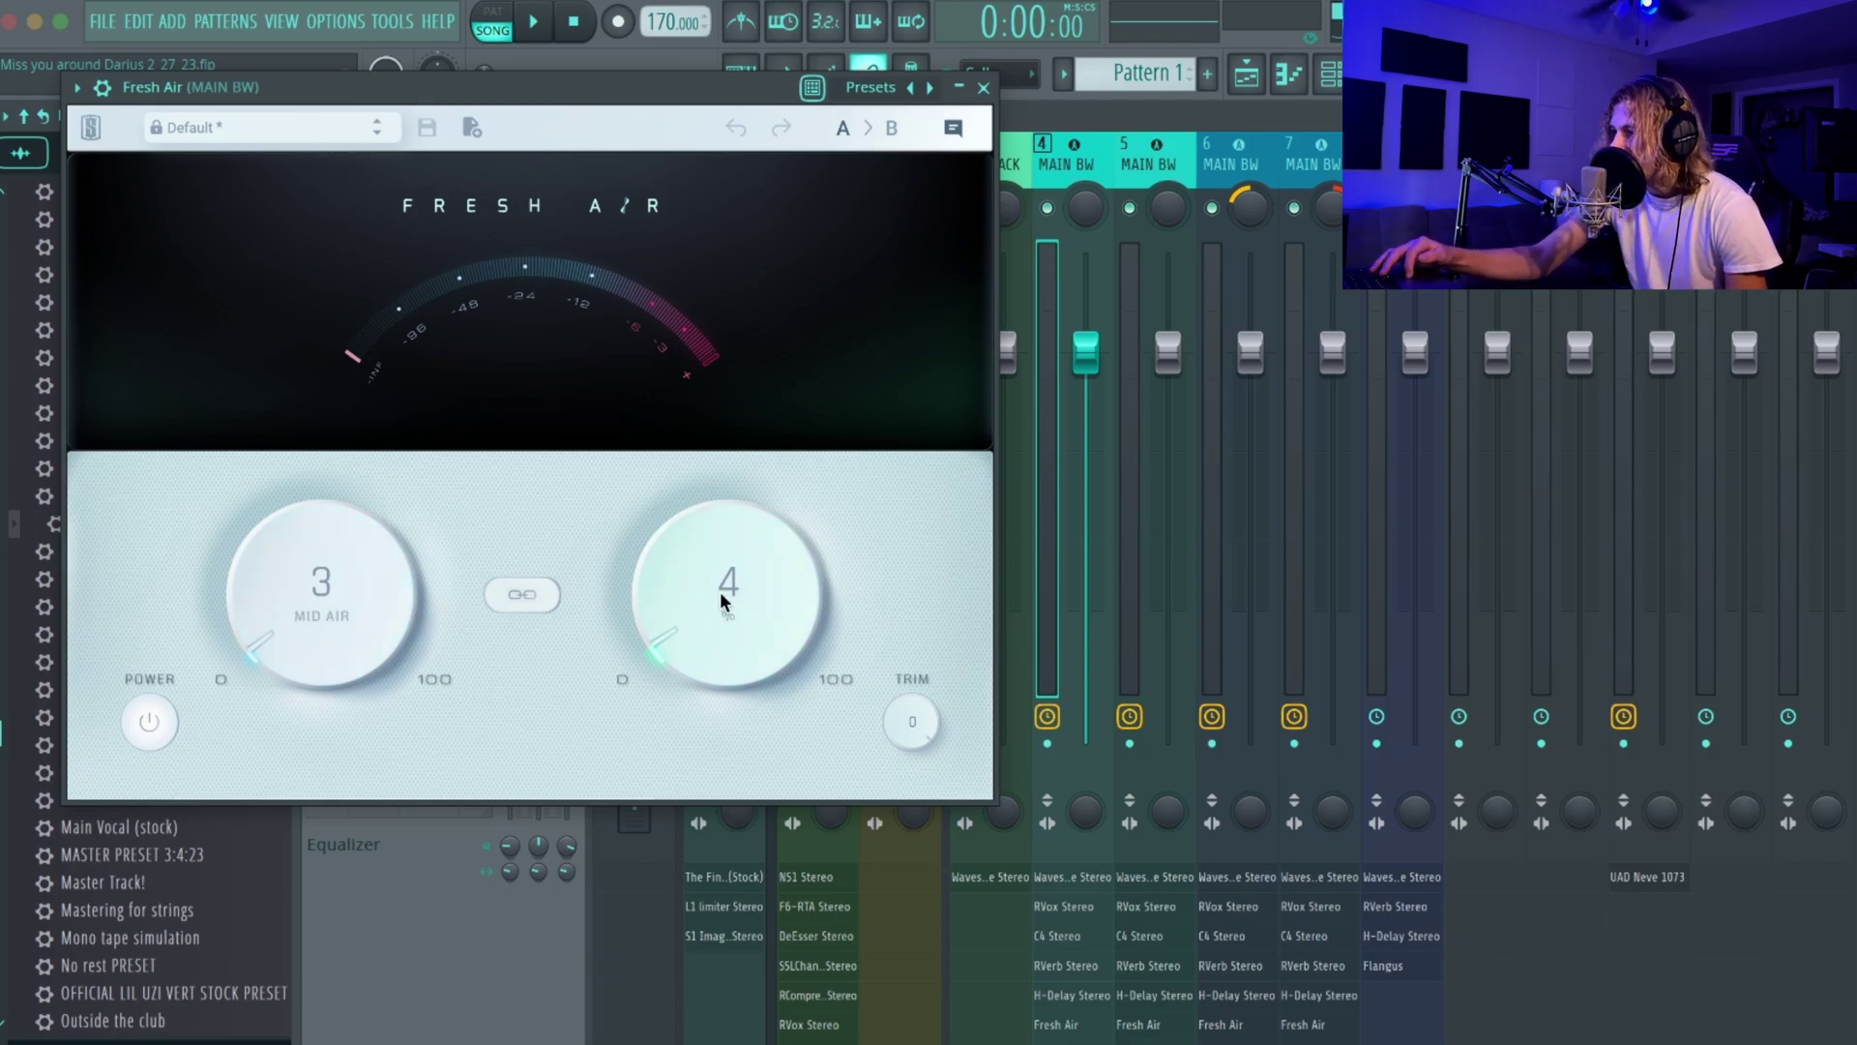
# - Close Fresh Air, then briefly view the Fruity Flangus plugin and close it
pyautogui.click(983, 87)
pyautogui.click(422, 566)
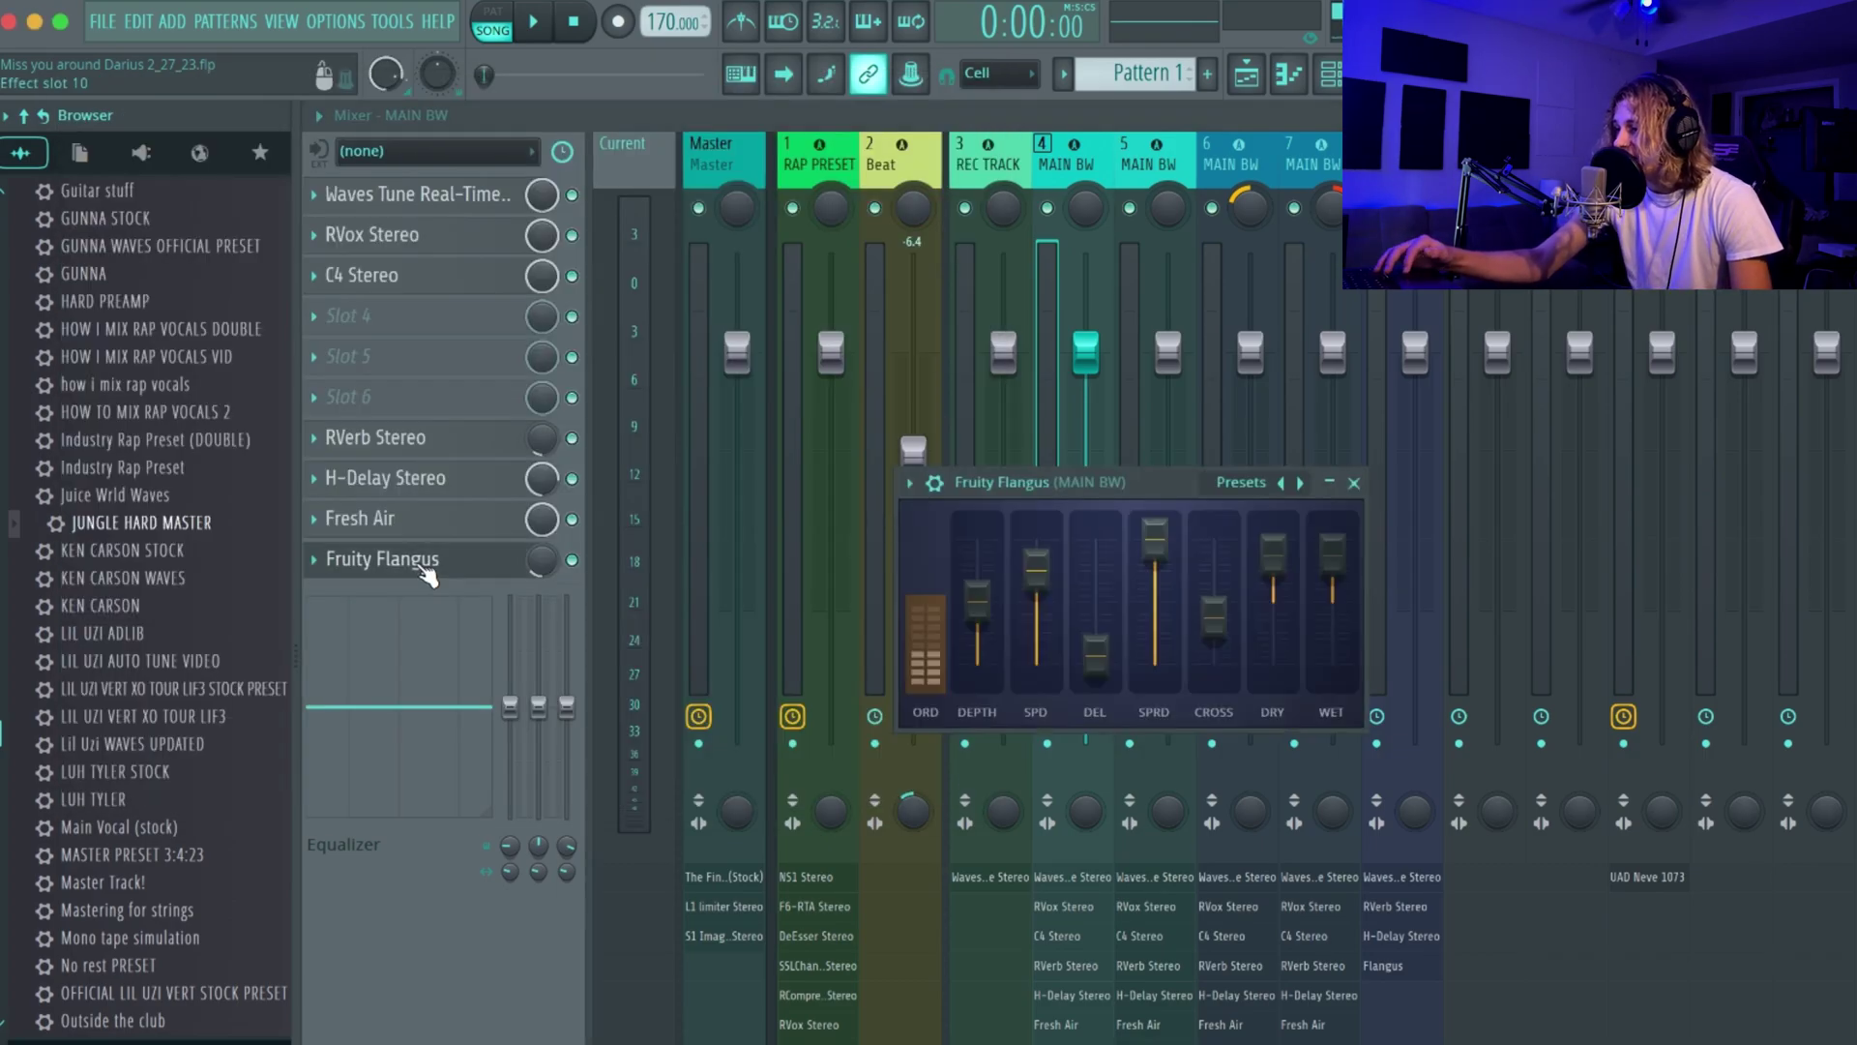
pyautogui.click(1355, 482)
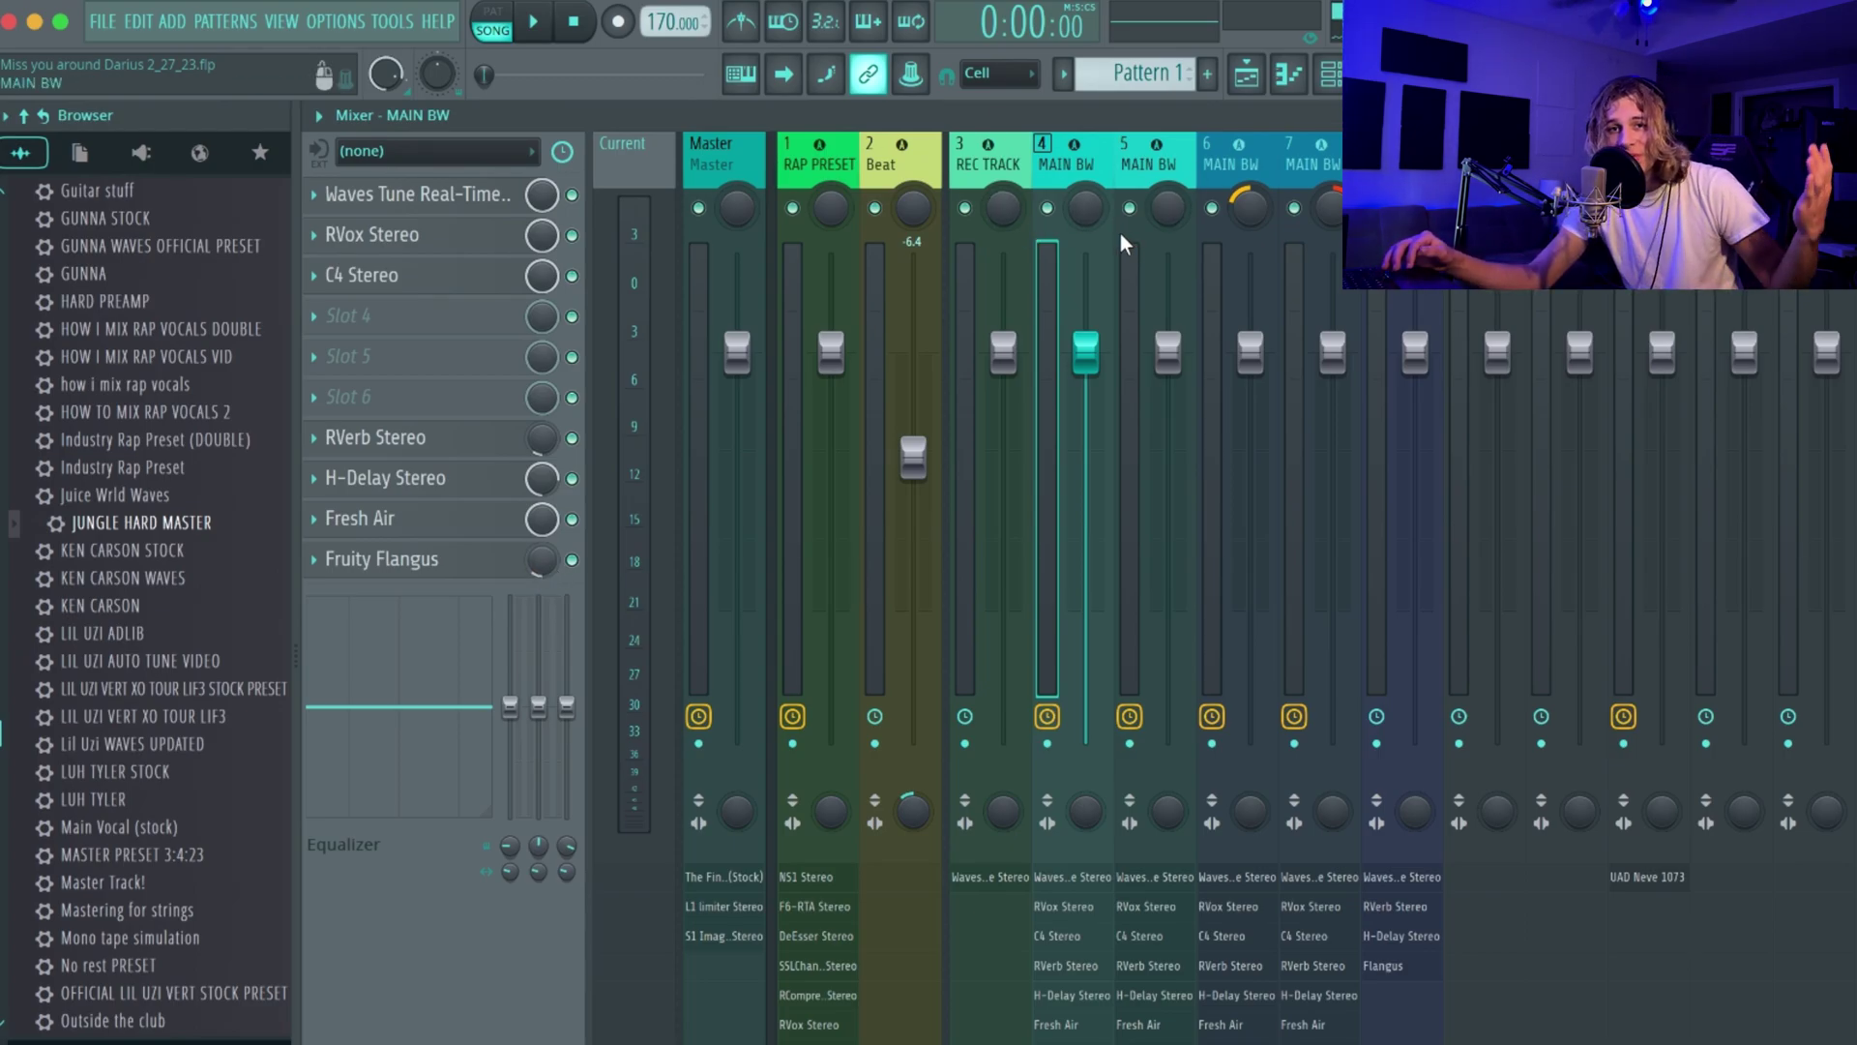
# - Show the Master insert's chain and open The Final Step (Stock), repositioning its window
pyautogui.click(716, 151)
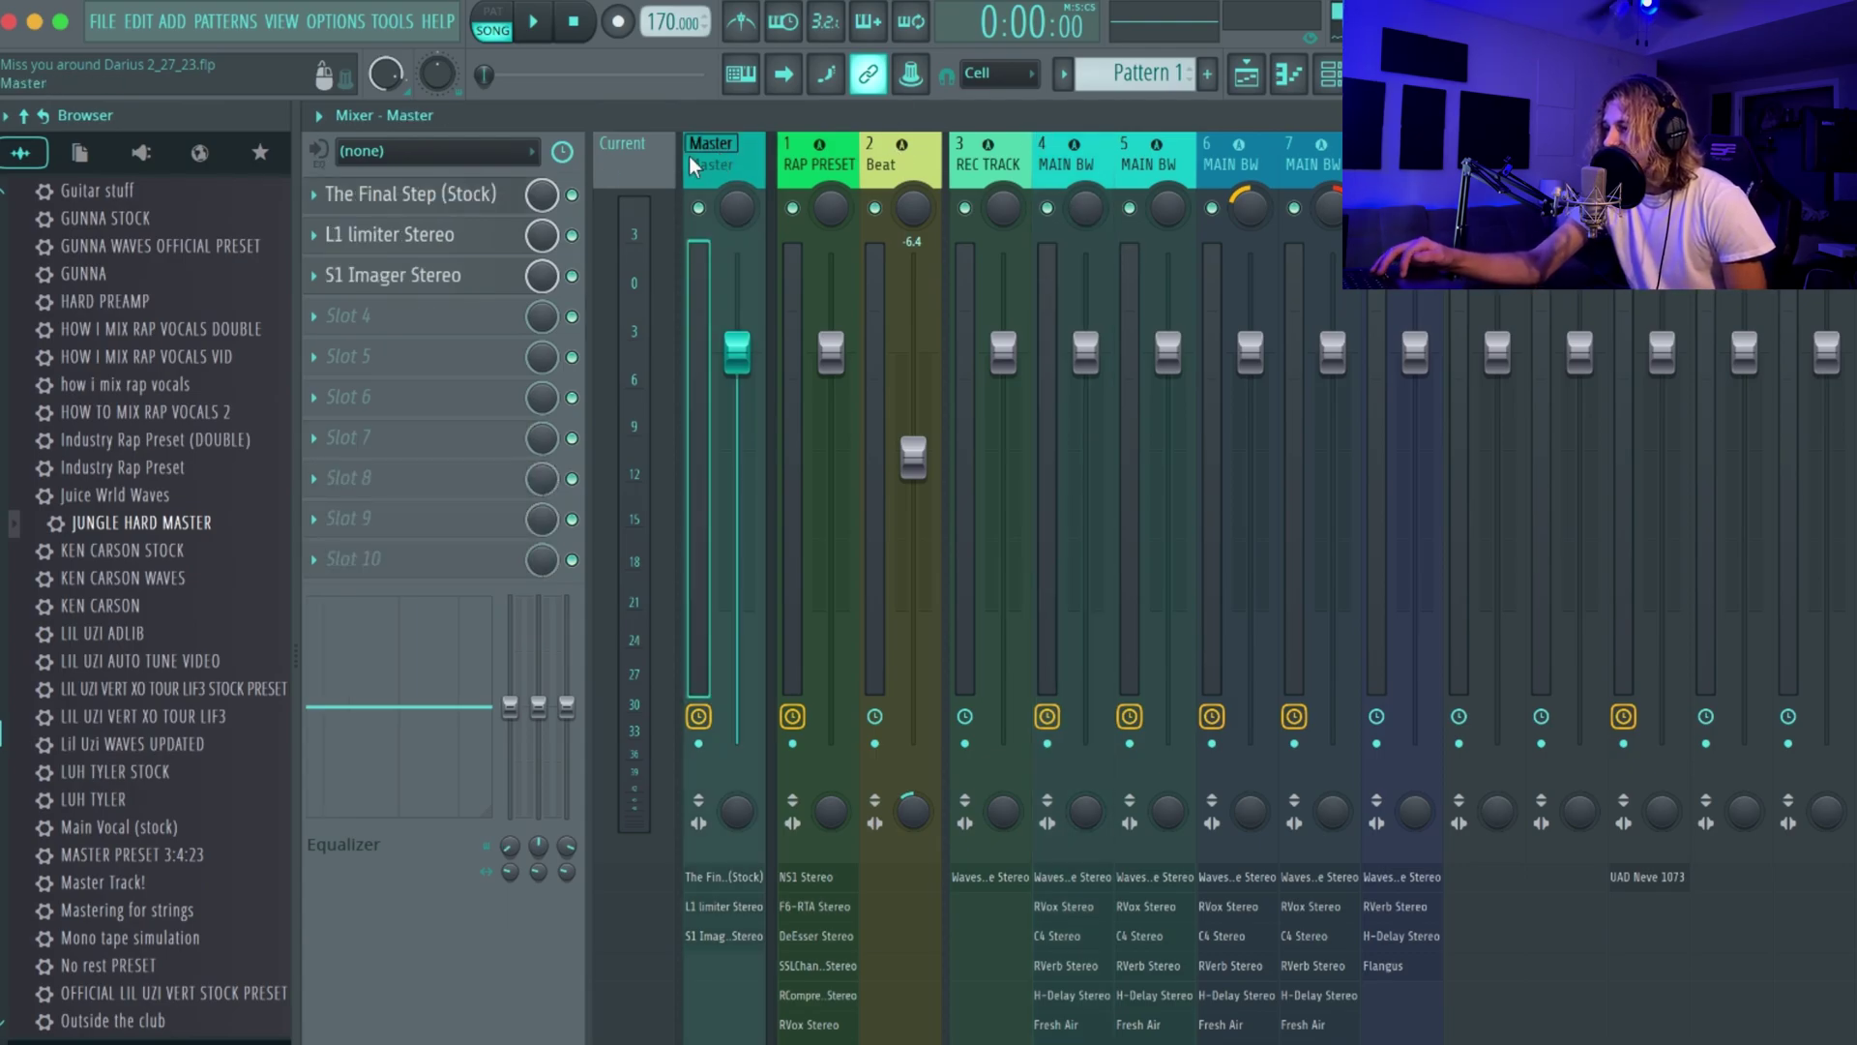
pyautogui.click(477, 195)
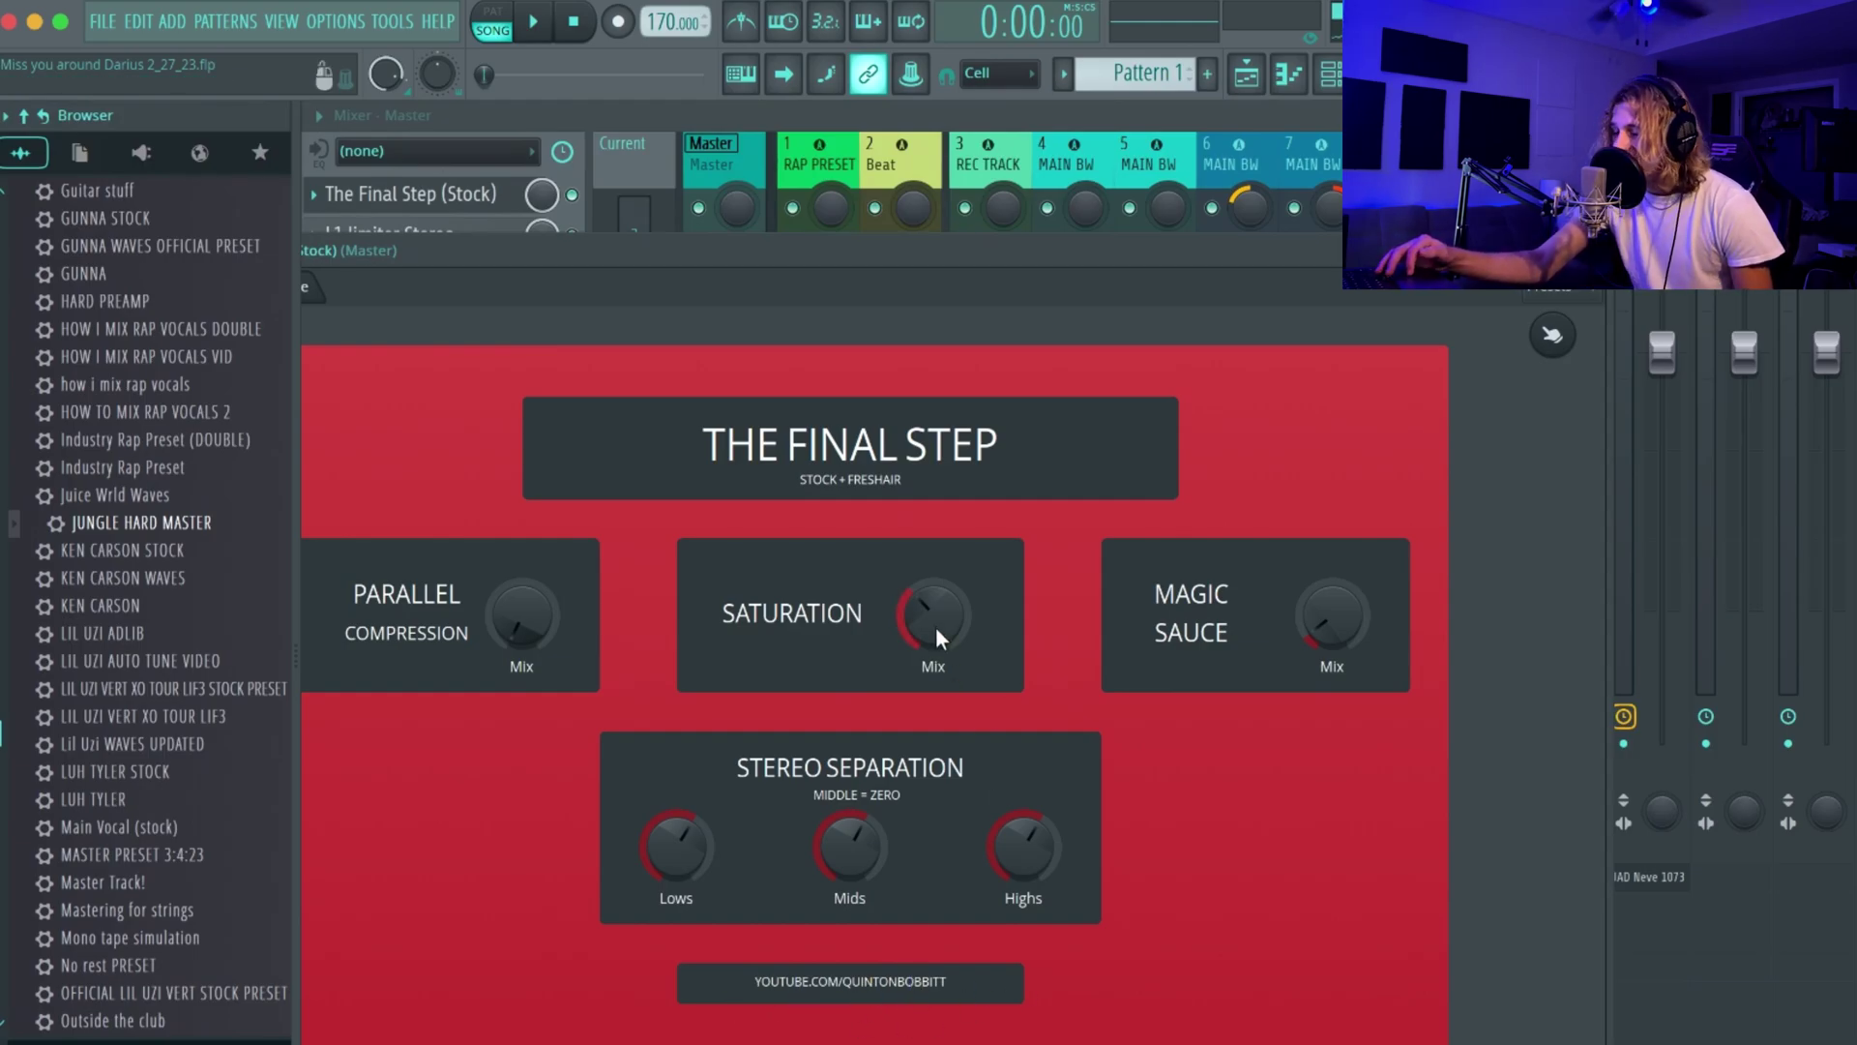
pyautogui.moveTo(491, 244); pyautogui.dragTo(400, 169)
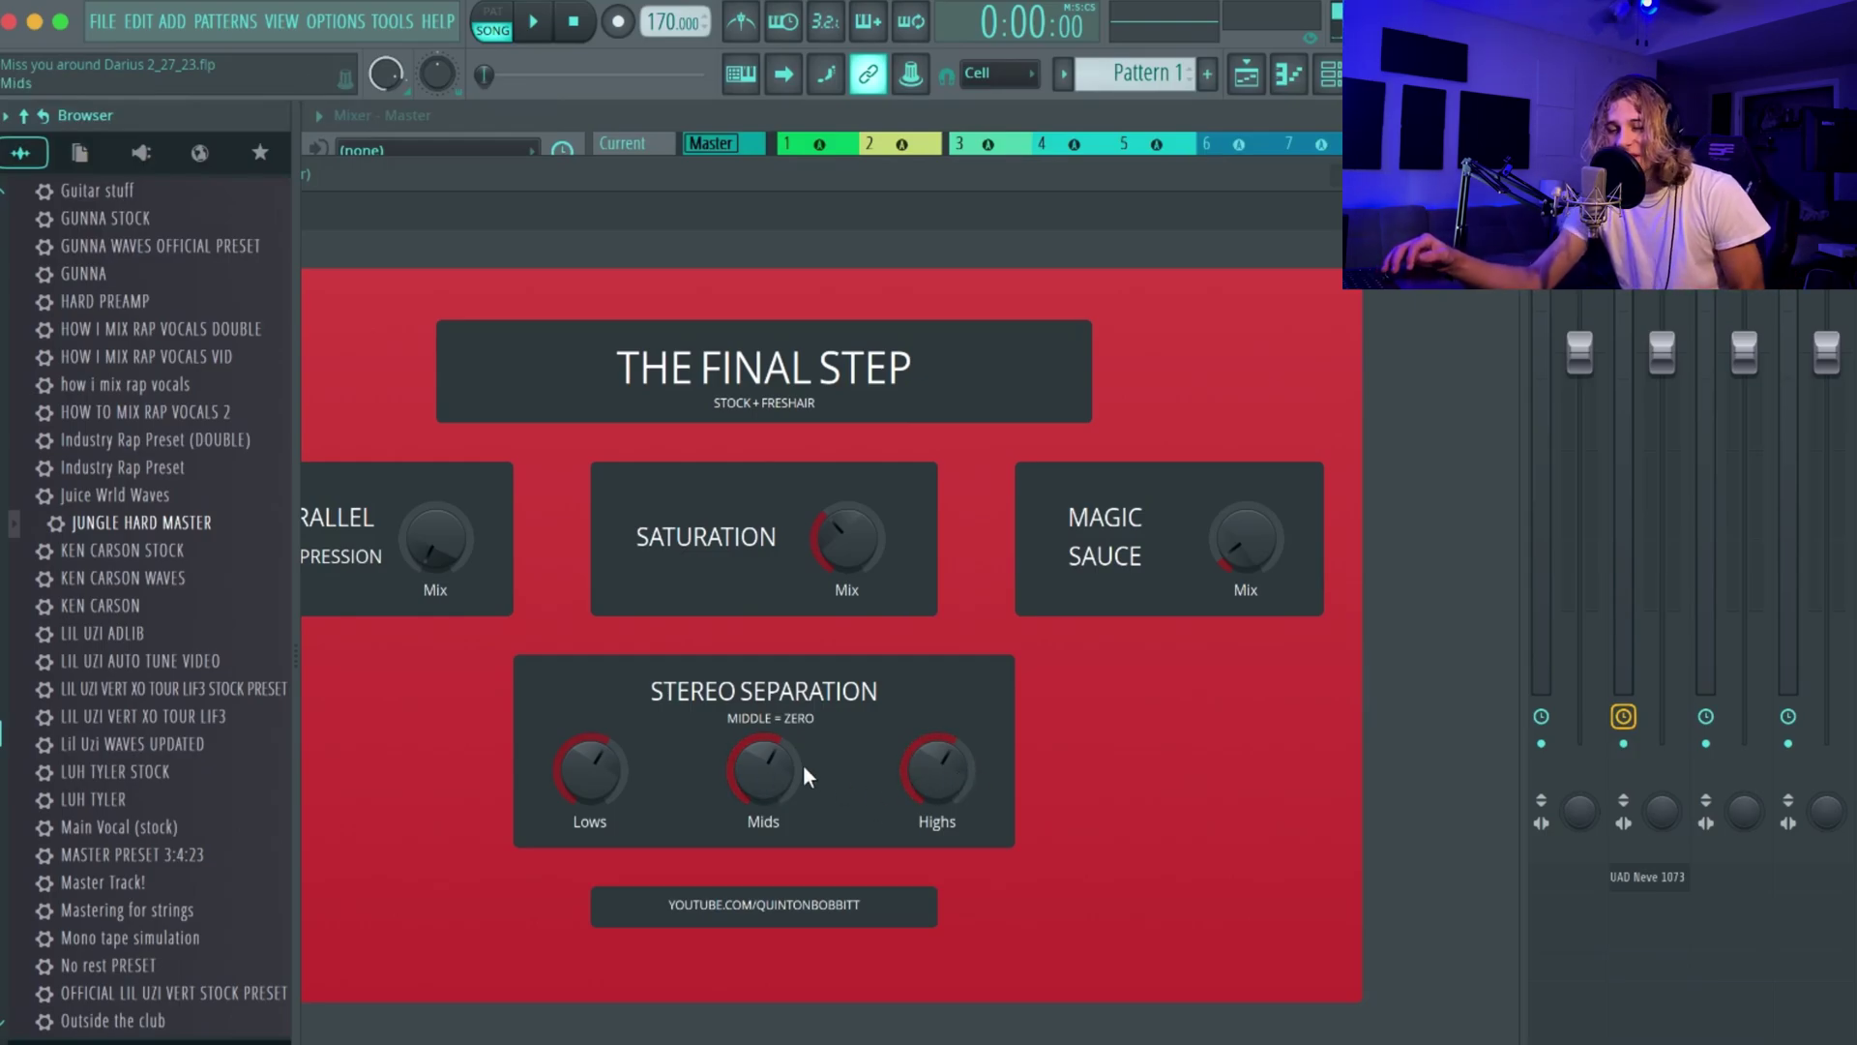
# - Close The Final Step, view L1 limiter, and raise S1 Imager width from 1.34 to 1.51
pyautogui.press('Escape')
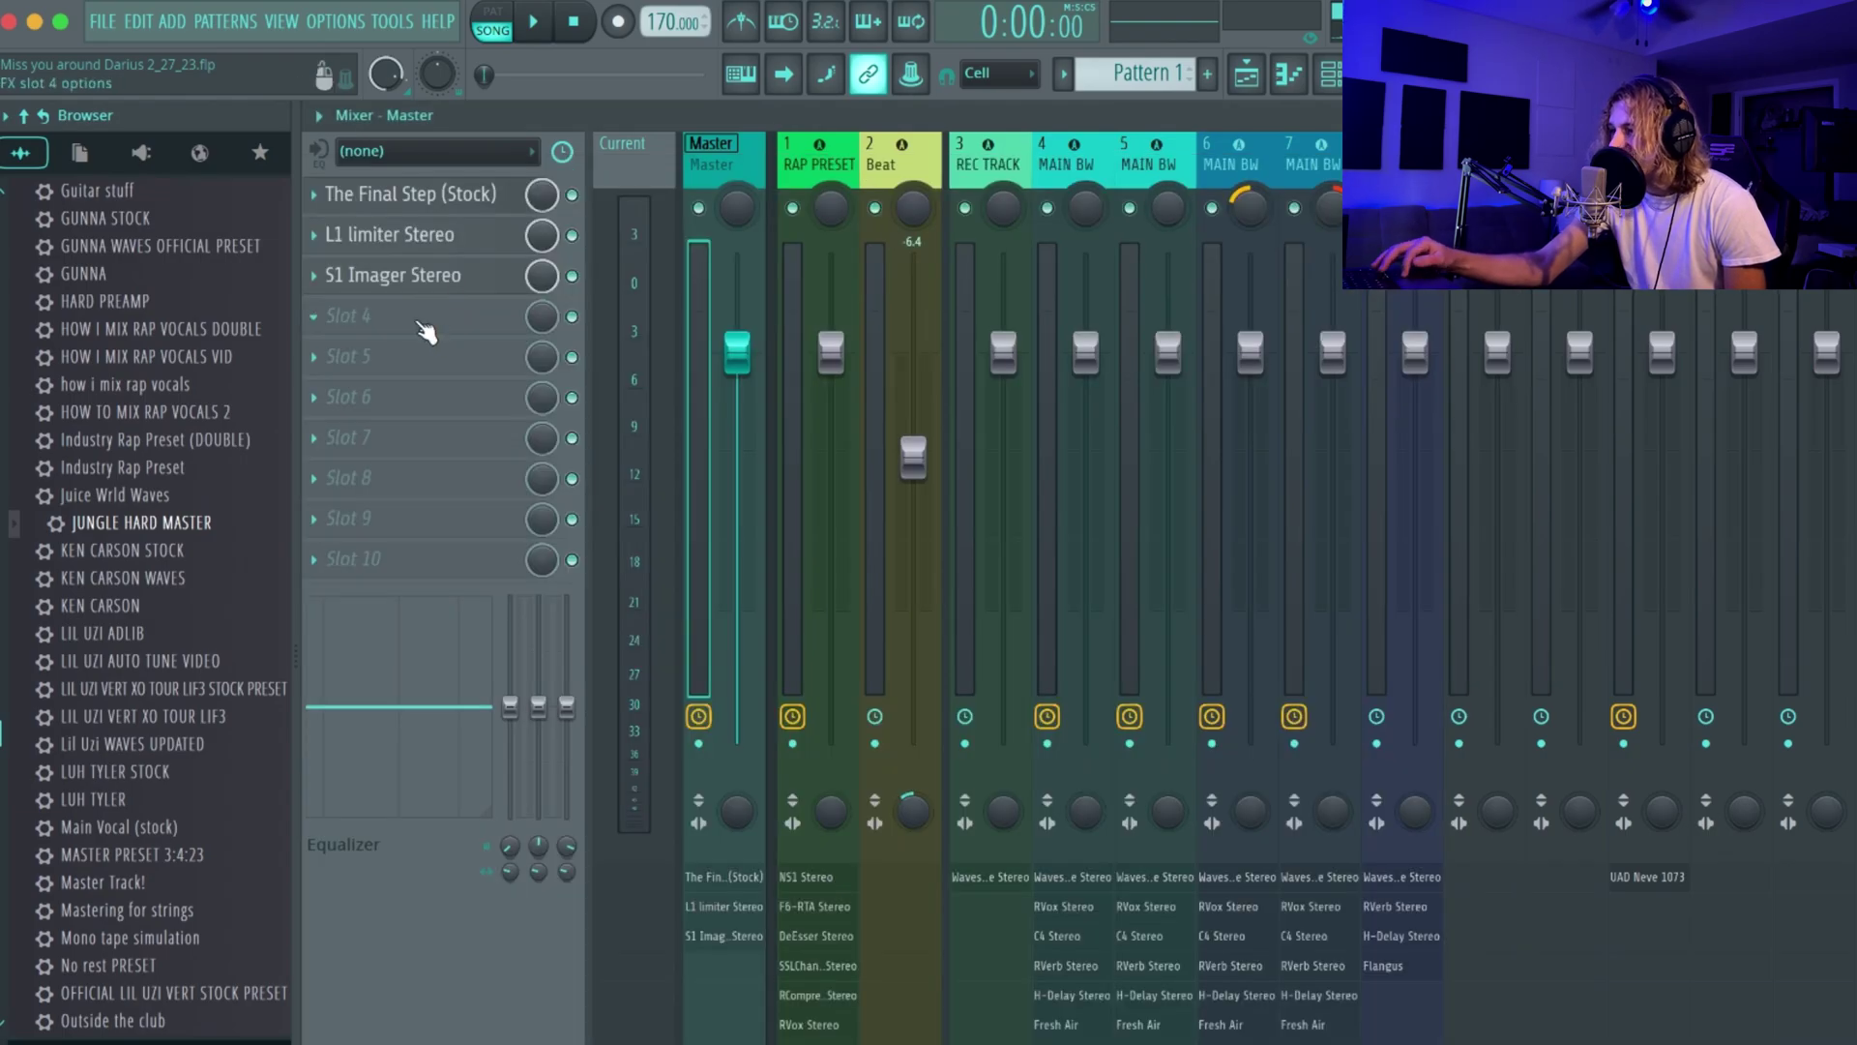
pyautogui.click(416, 235)
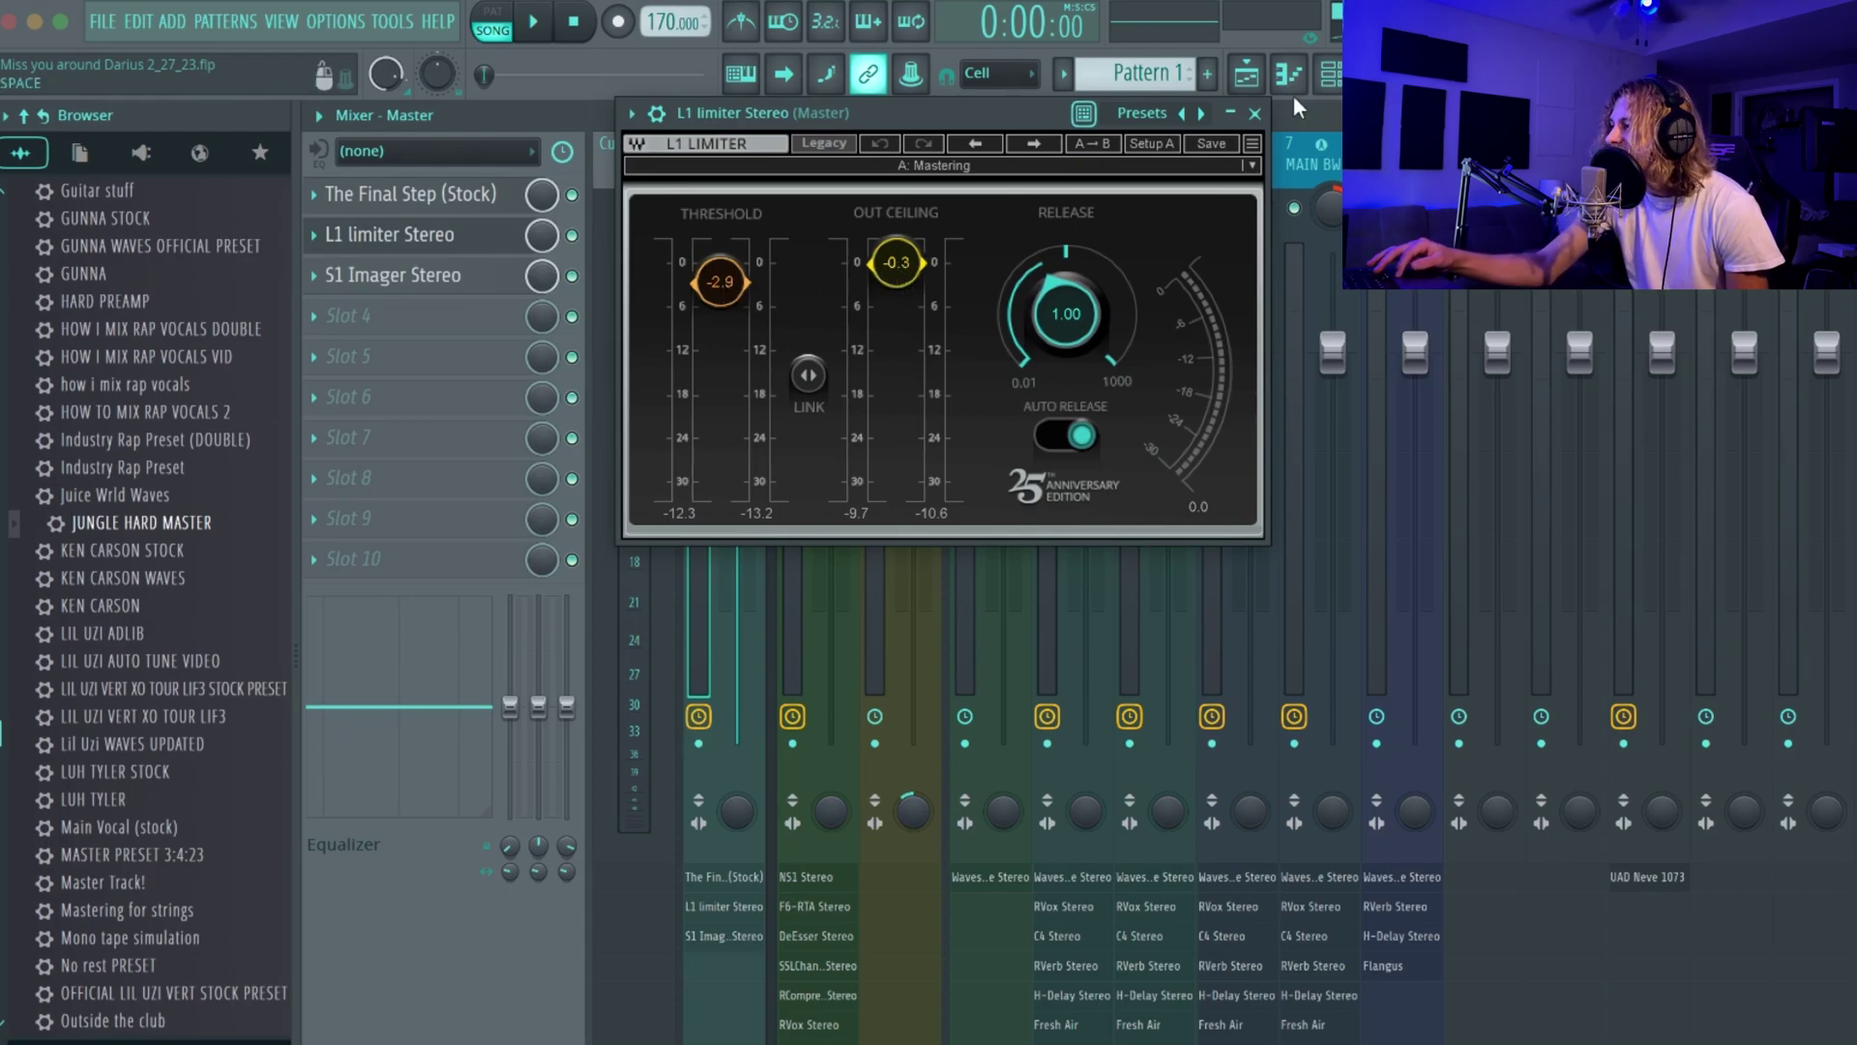
pyautogui.click(1254, 113)
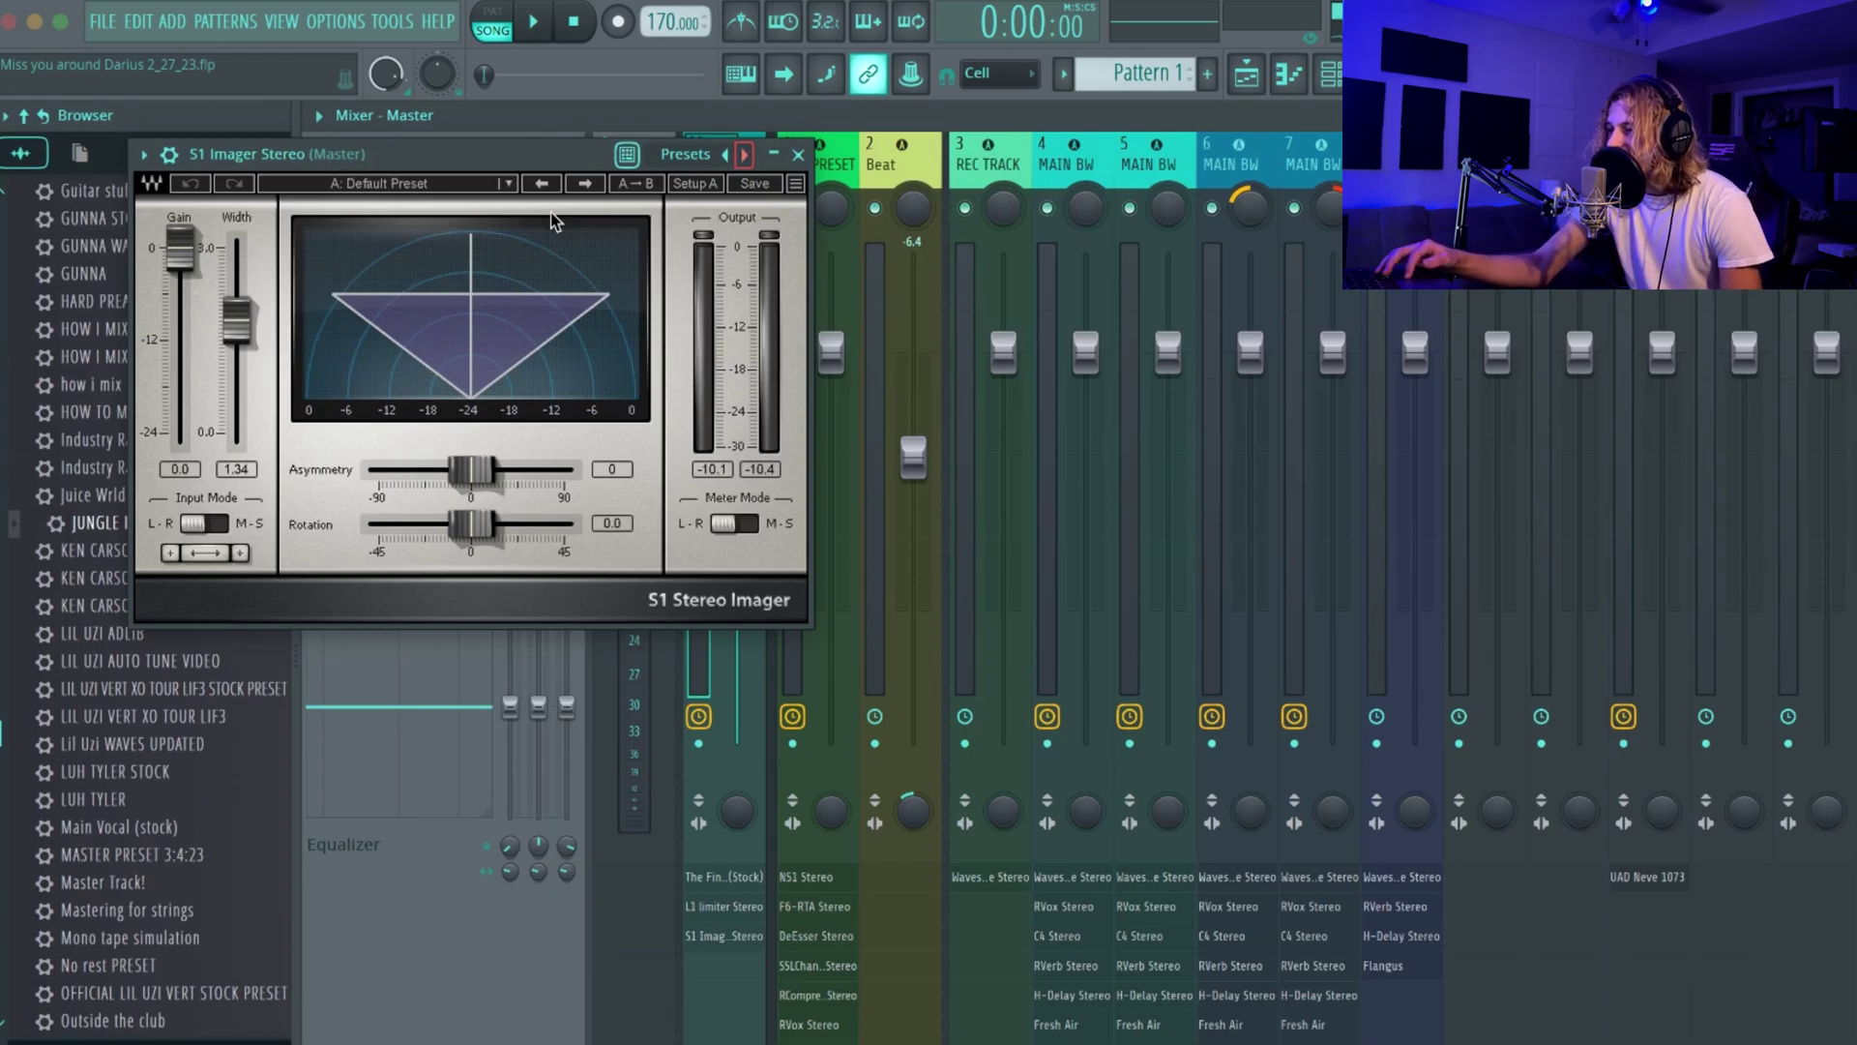
pyautogui.click(236, 322)
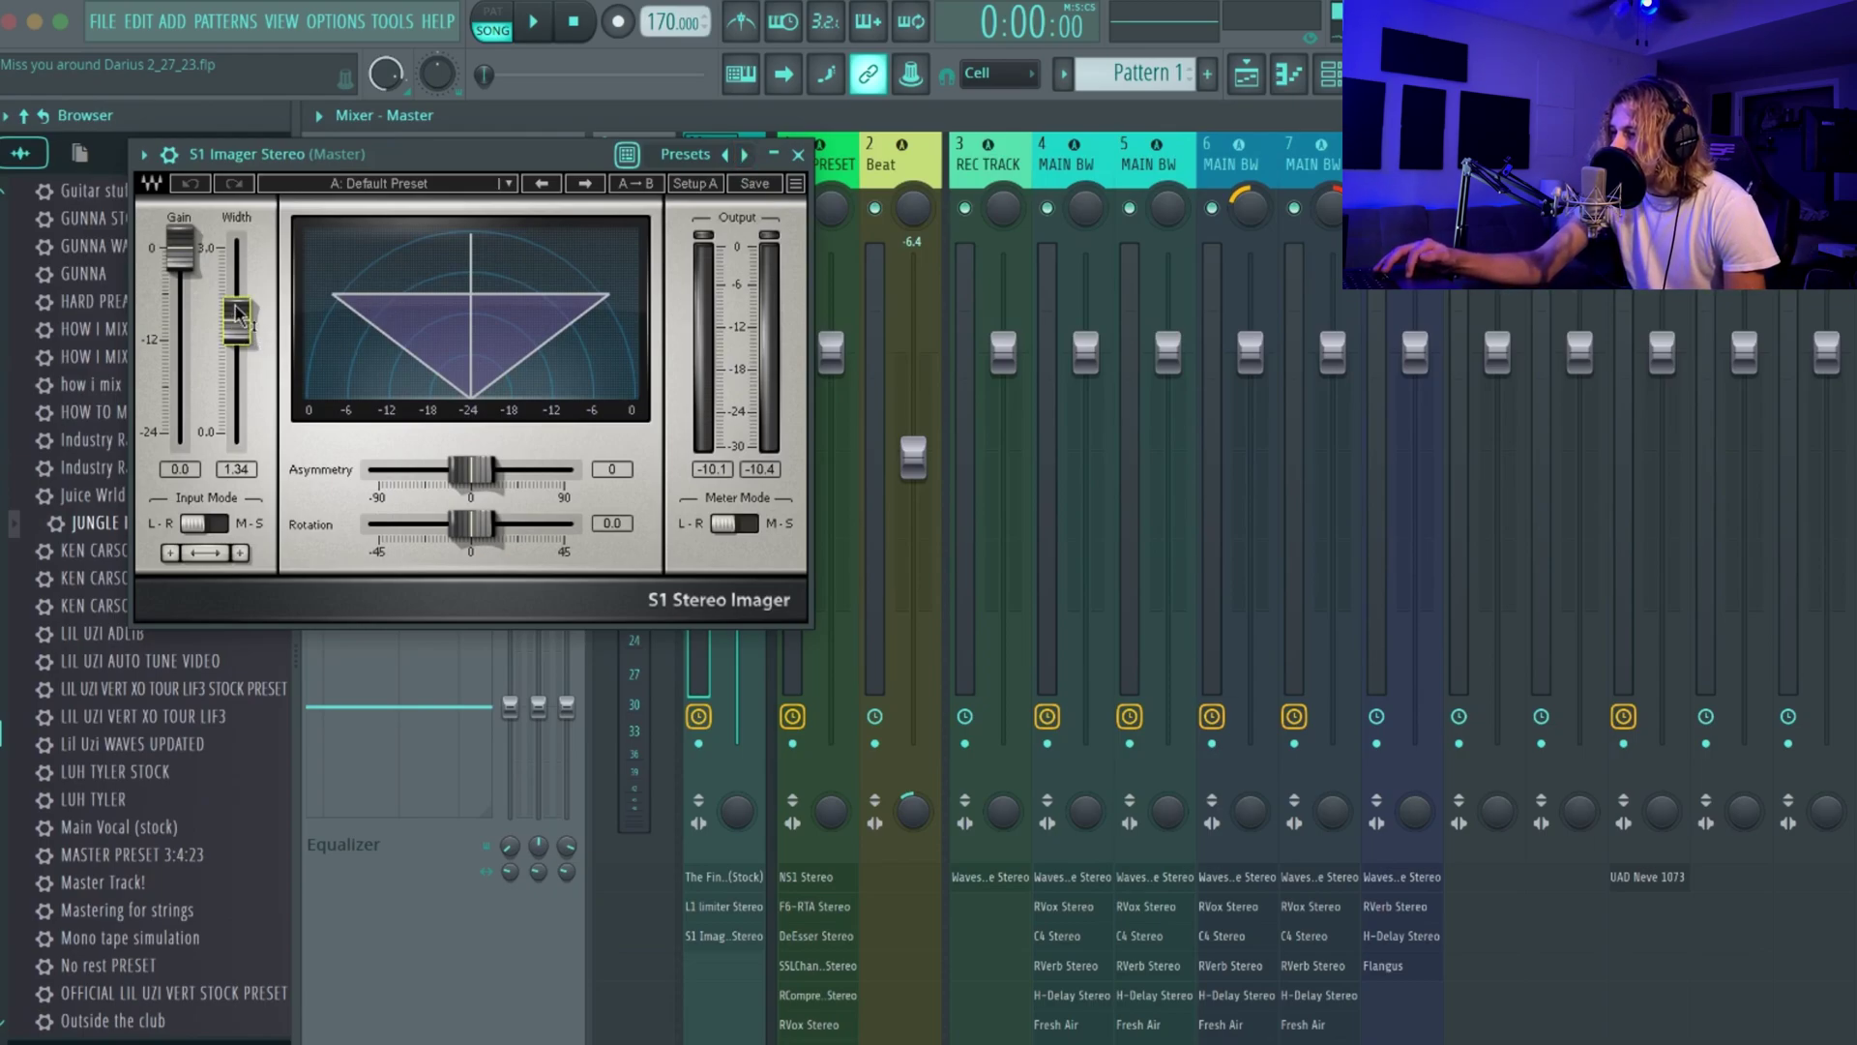
pyautogui.moveTo(237, 329)
pyautogui.mouseDown()
pyautogui.moveTo(237, 357)
pyautogui.moveTo(240, 319)
pyautogui.mouseUp()
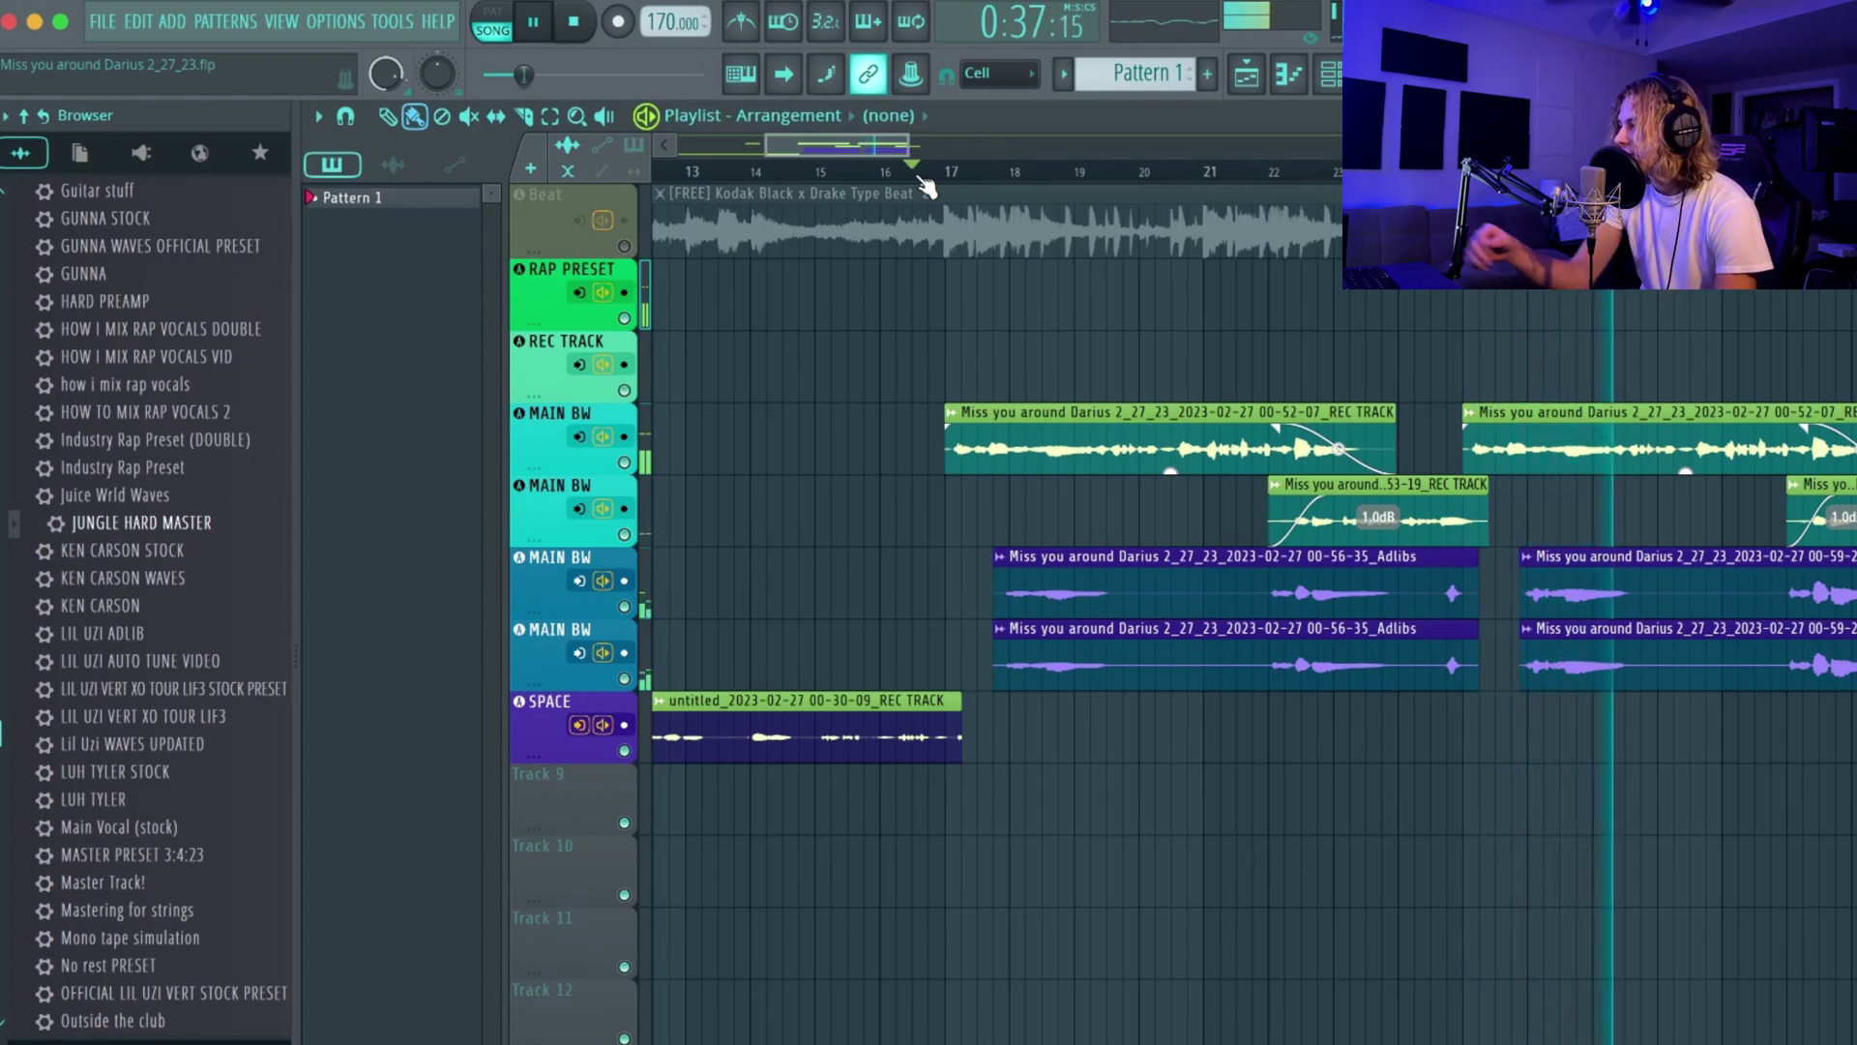
# - Stop playback in the Playlist and reset the playhead to bar 1
pyautogui.press('space')
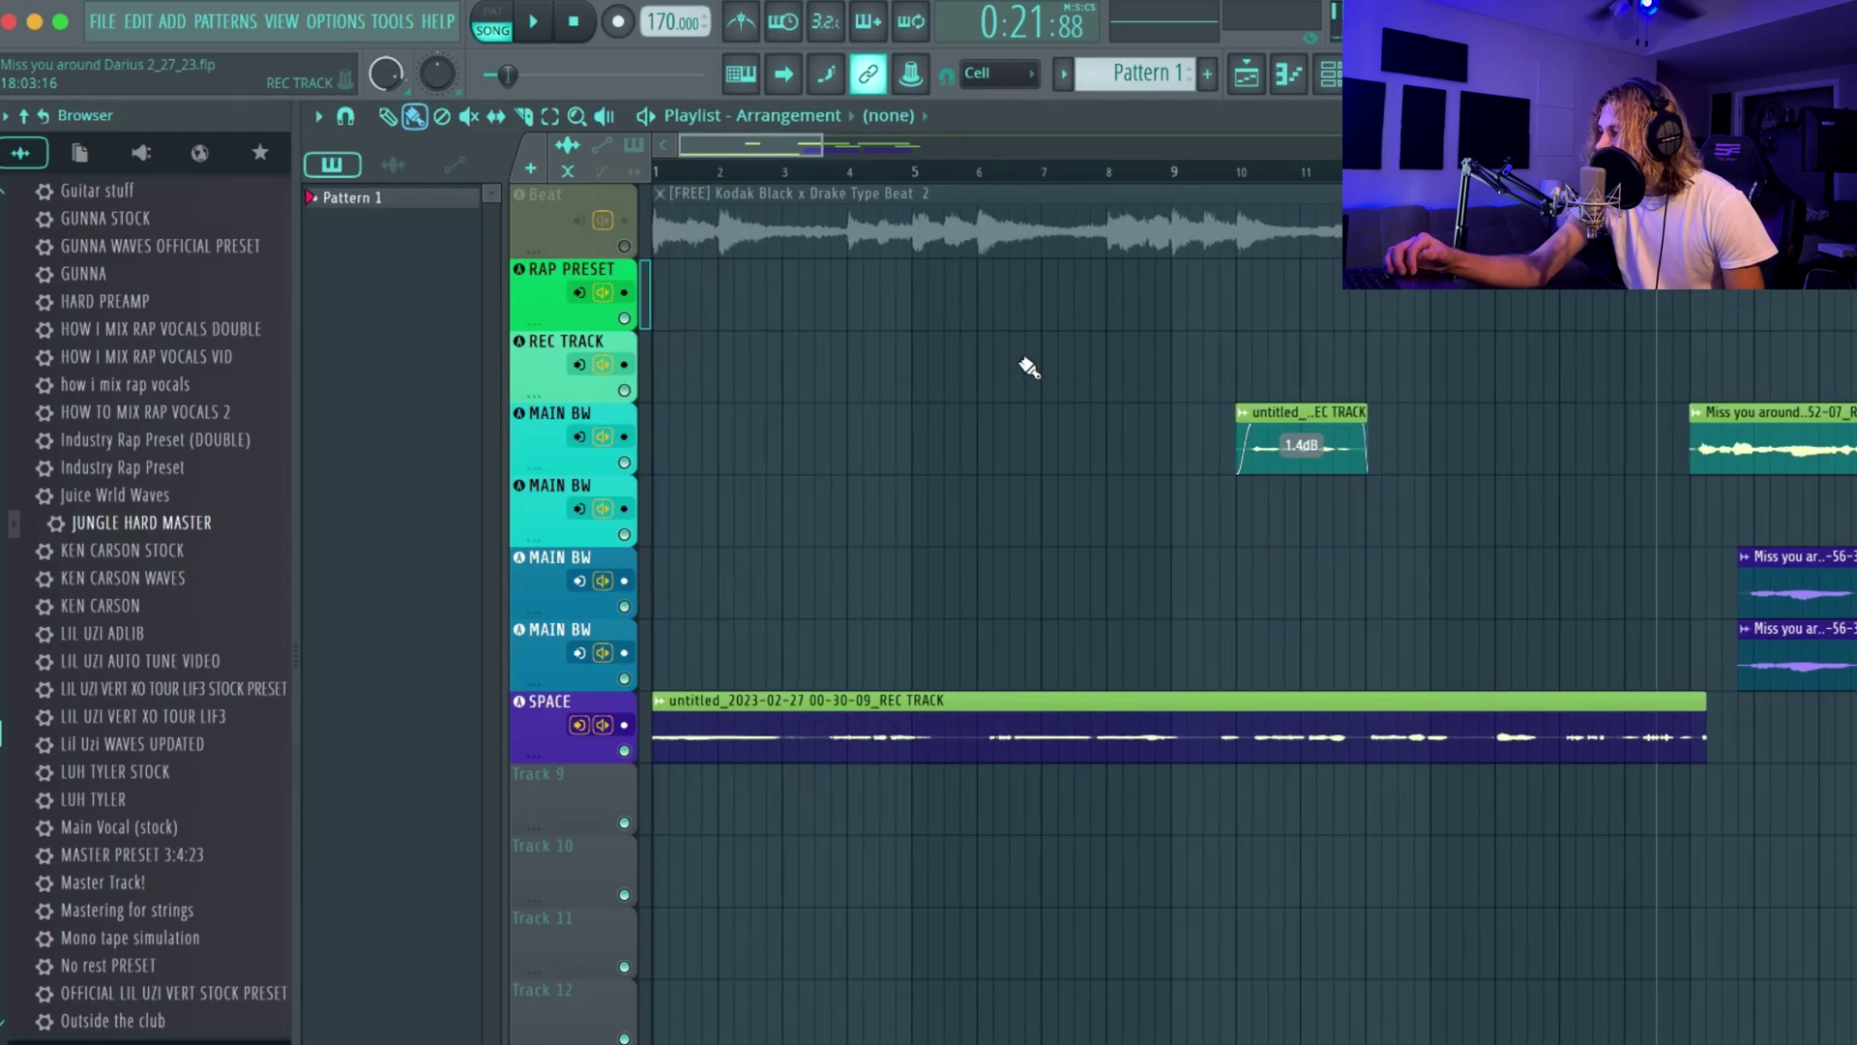
pyautogui.click(688, 182)
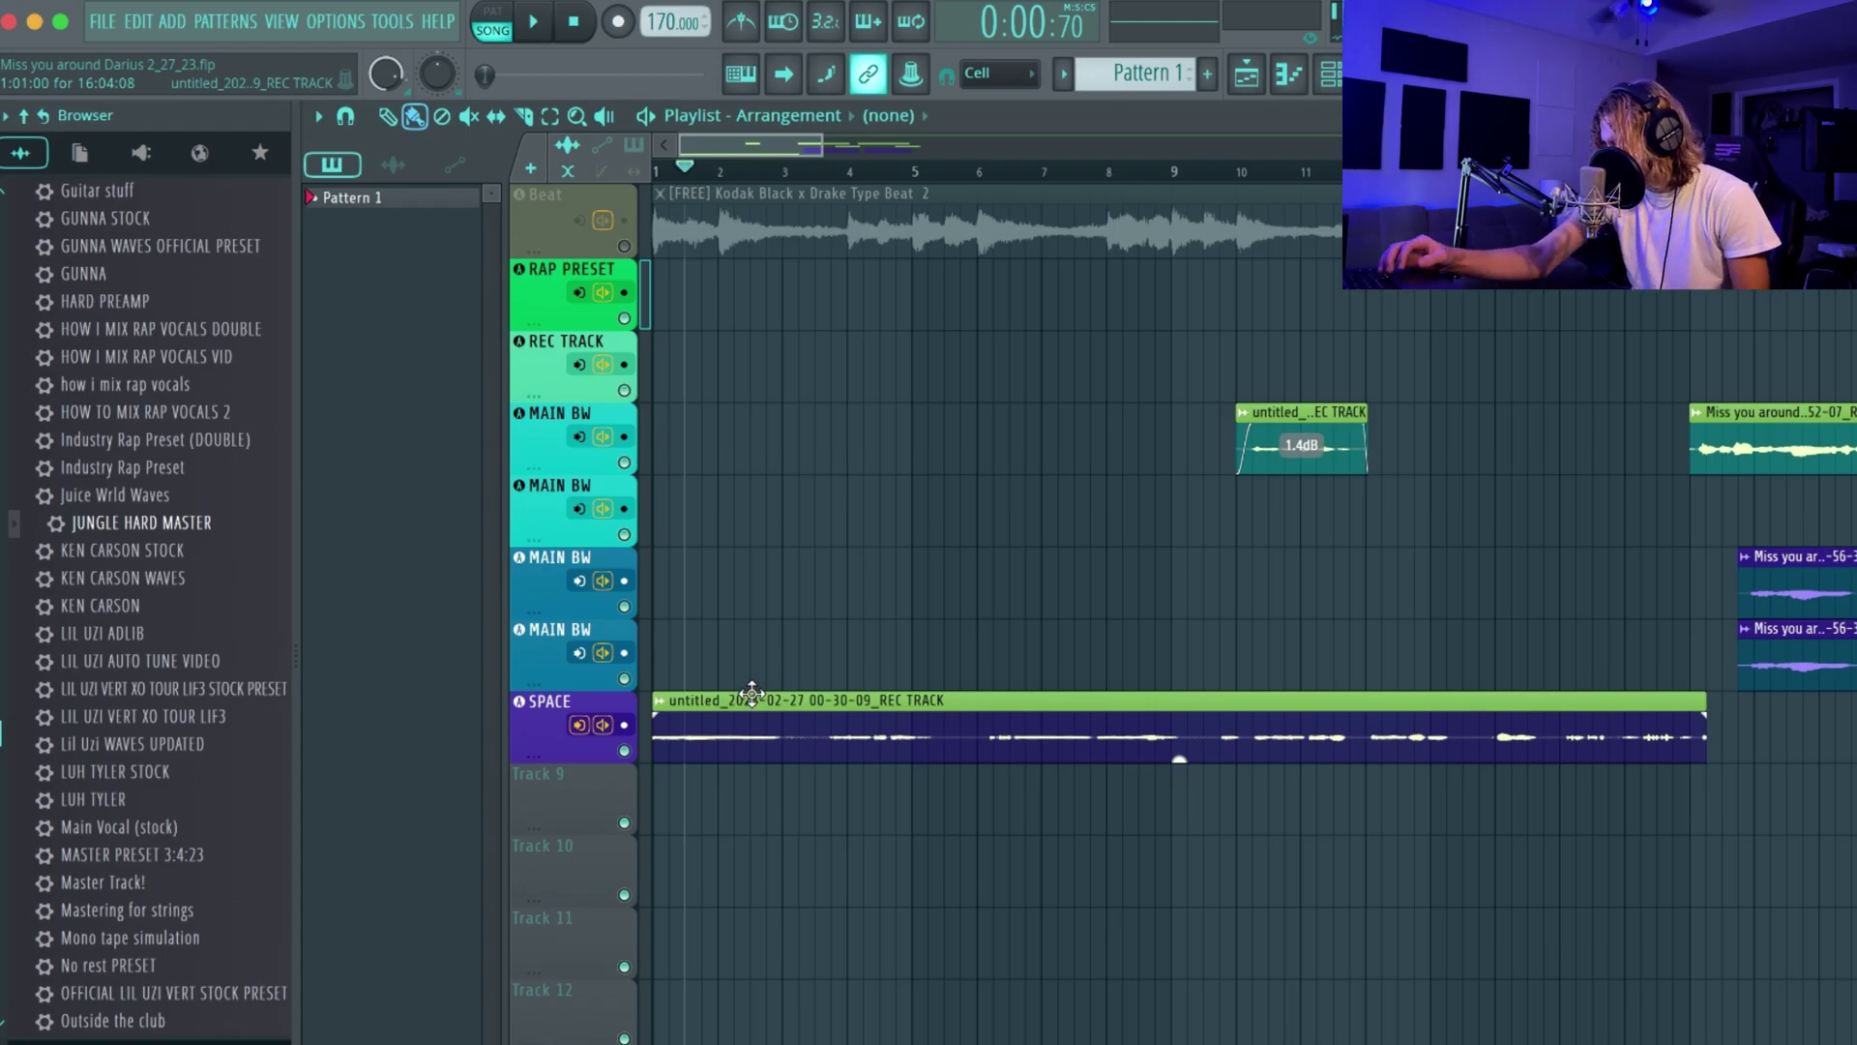
pyautogui.click(659, 171)
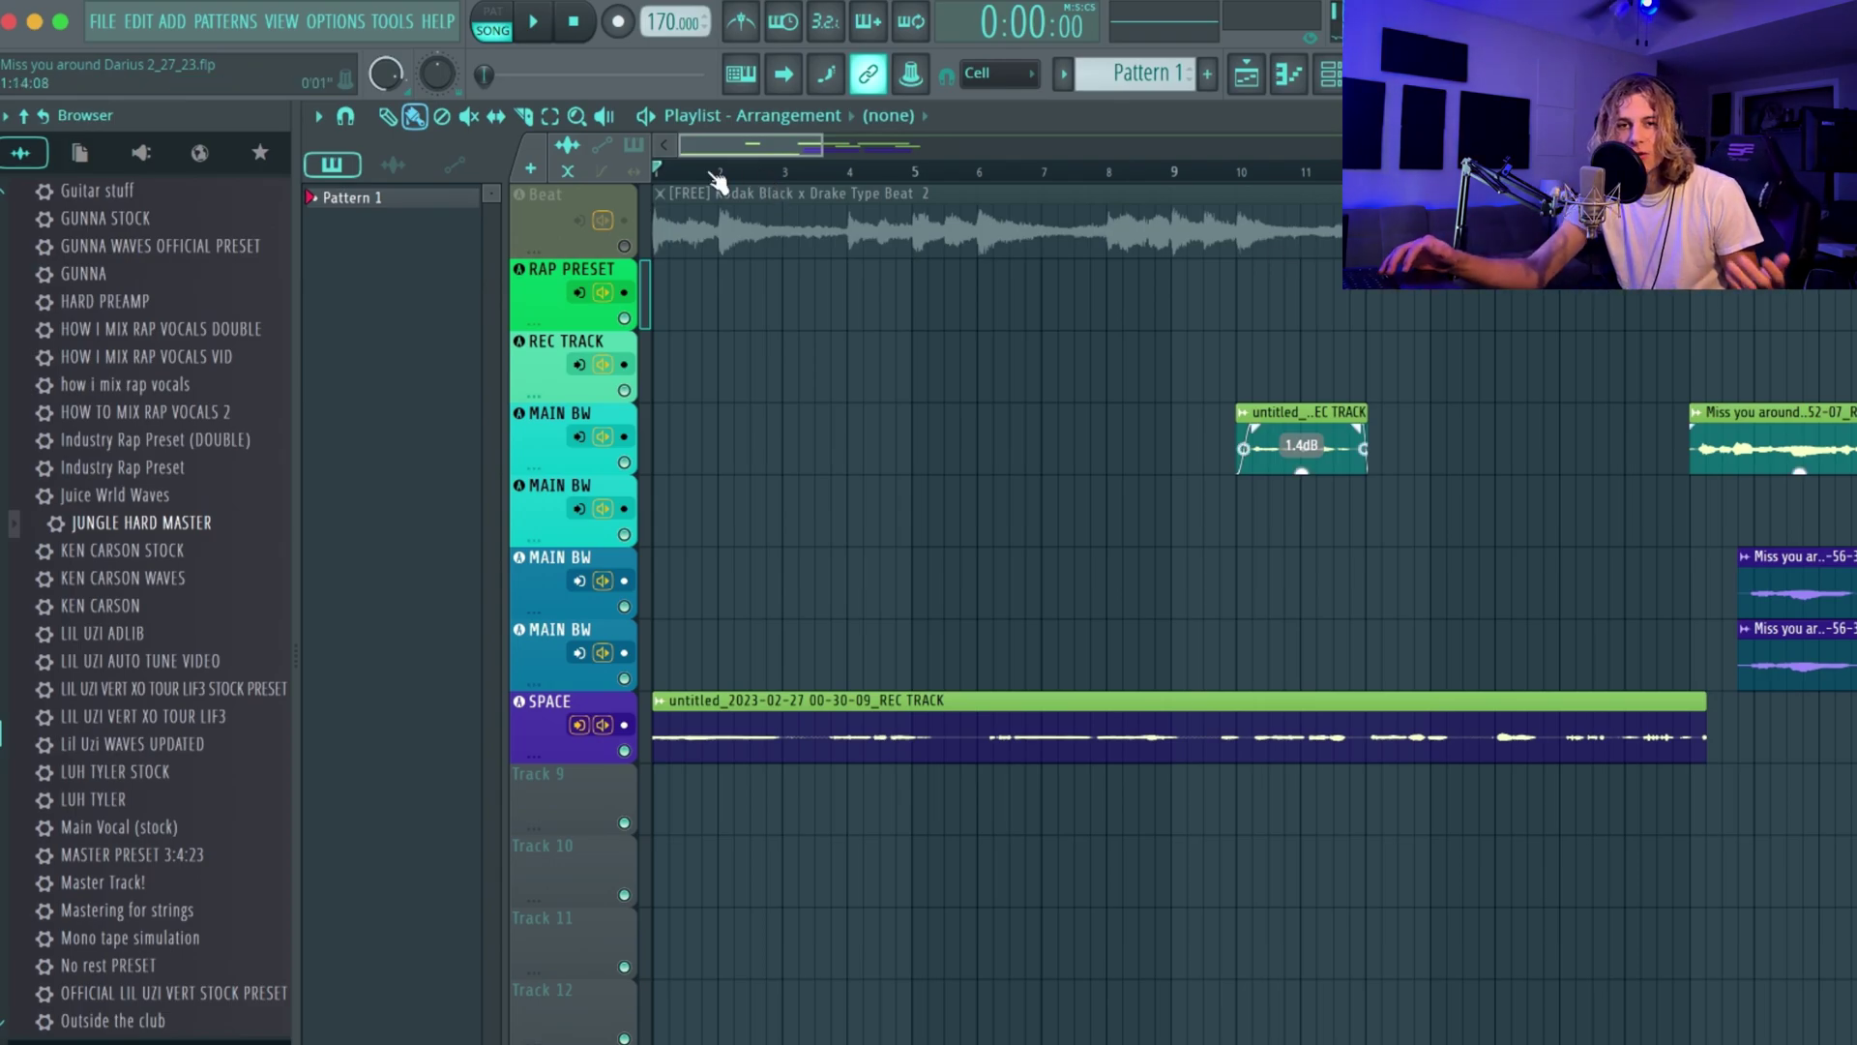
# - Play the vocals from the song's start, then stop playback
pyautogui.press('space')
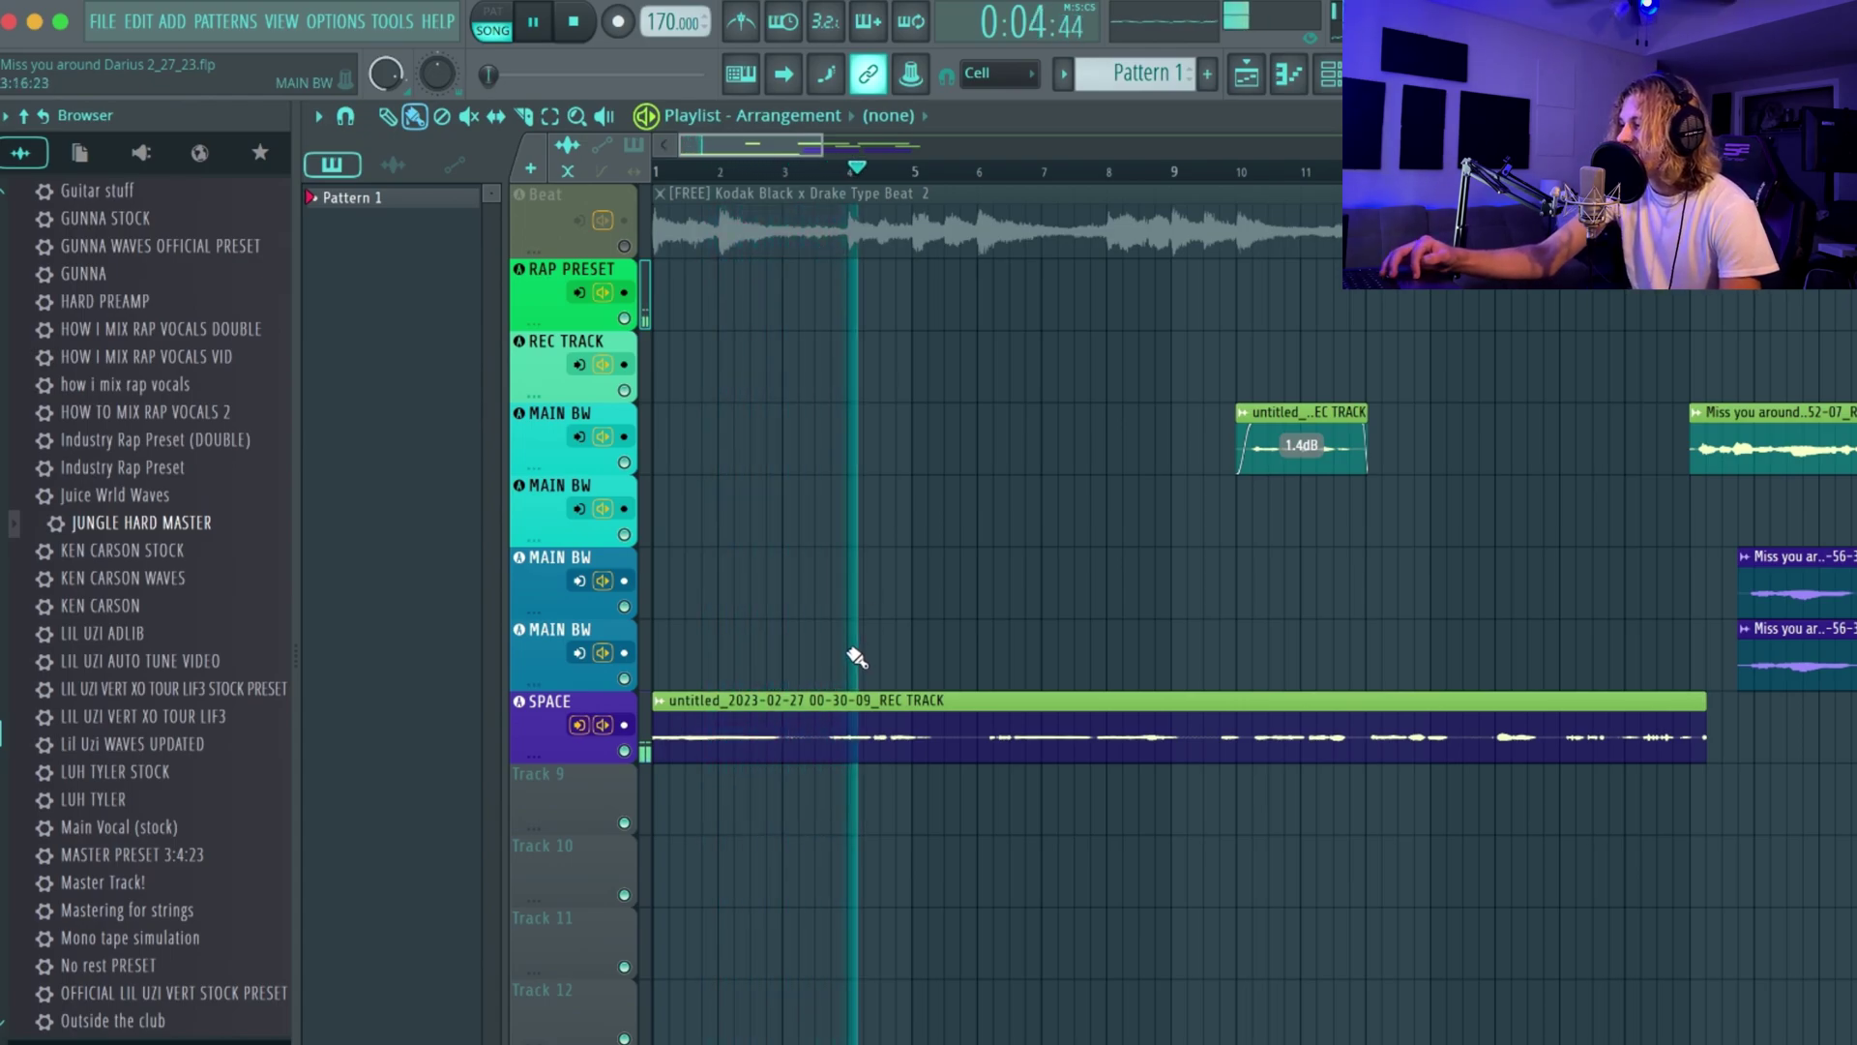
pyautogui.scroll(-4, 1080, 634)
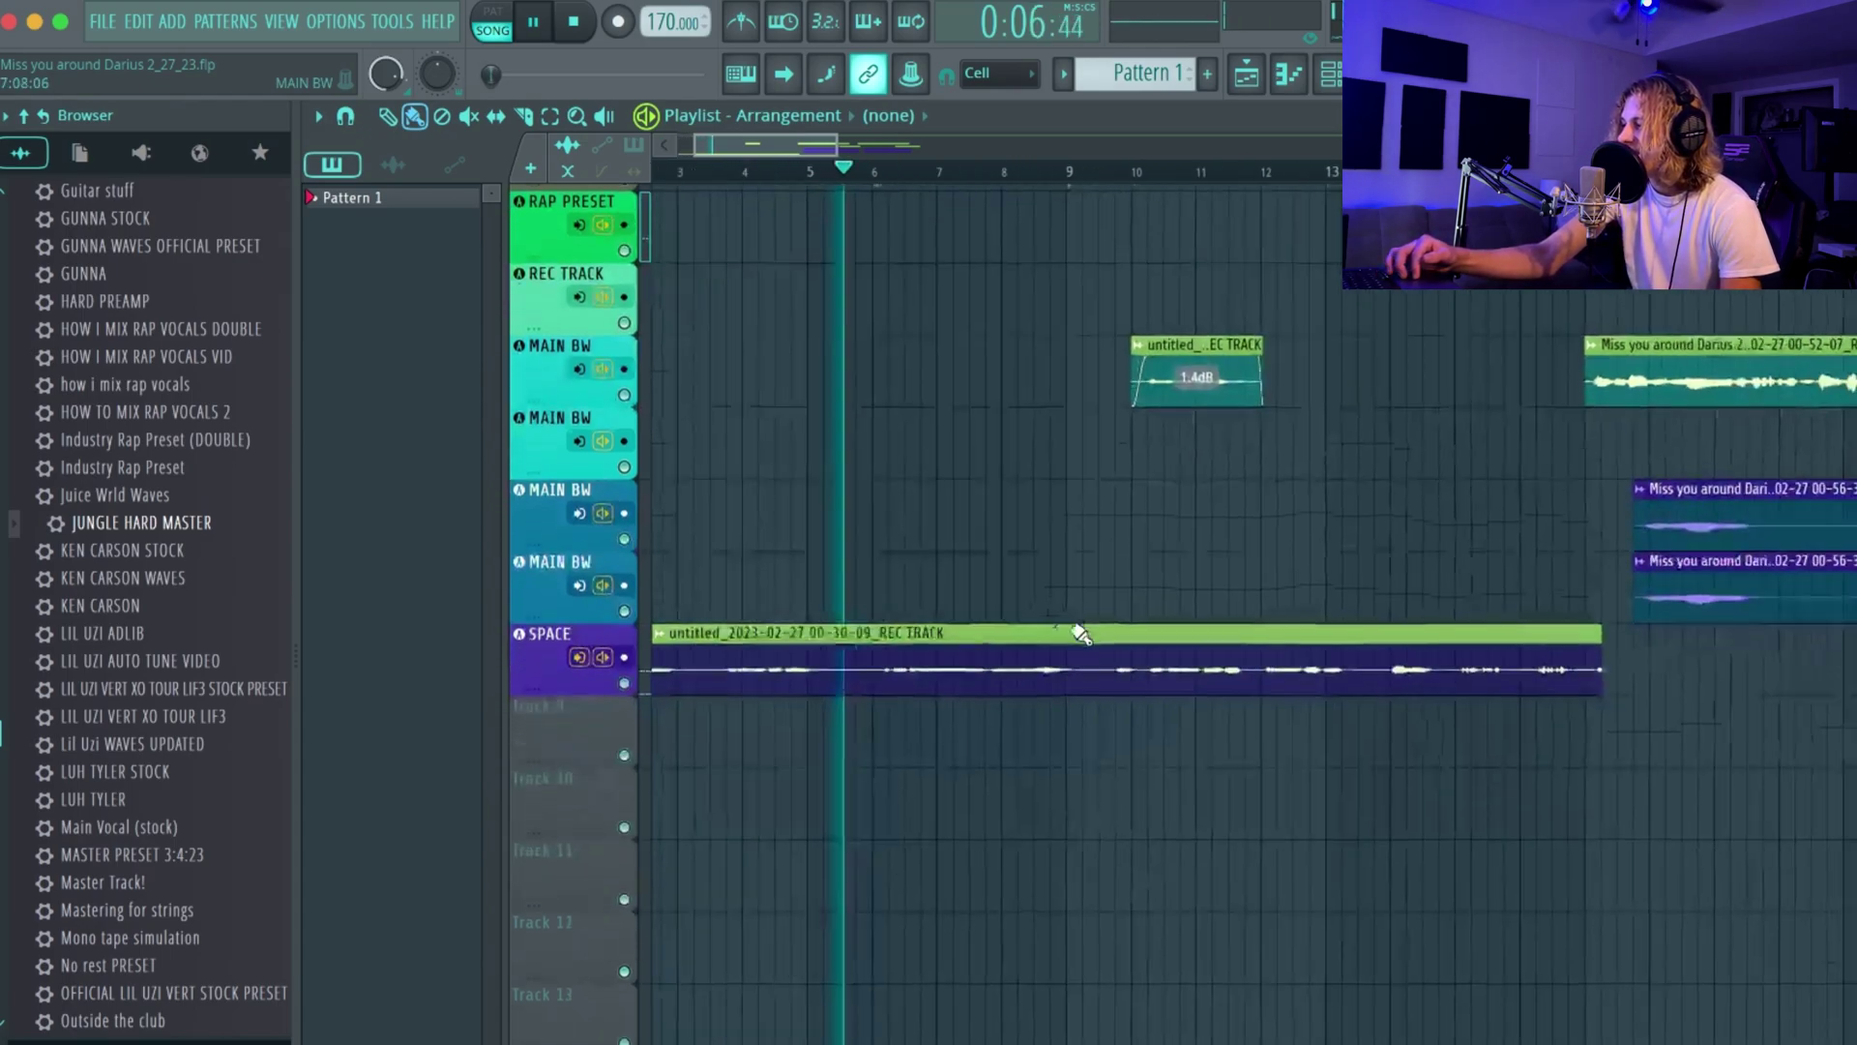
pyautogui.scroll(4, 926, 578)
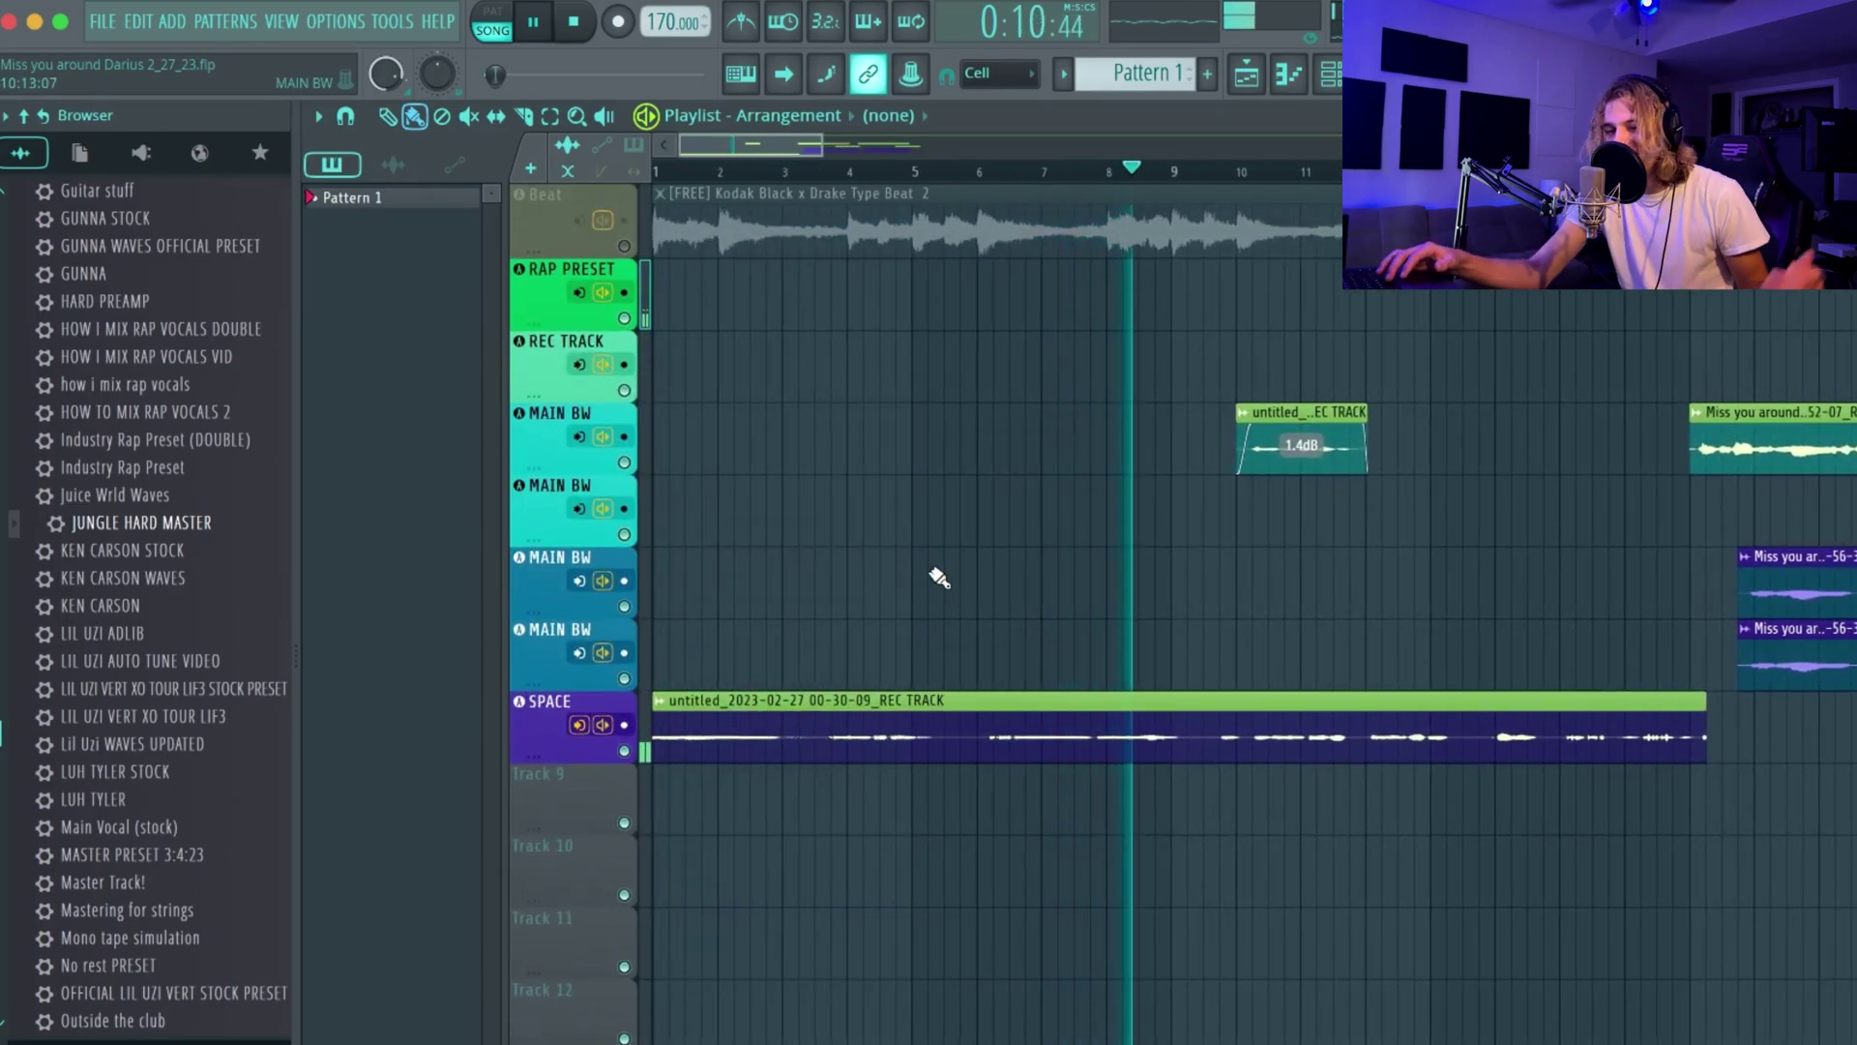
pyautogui.press('space')
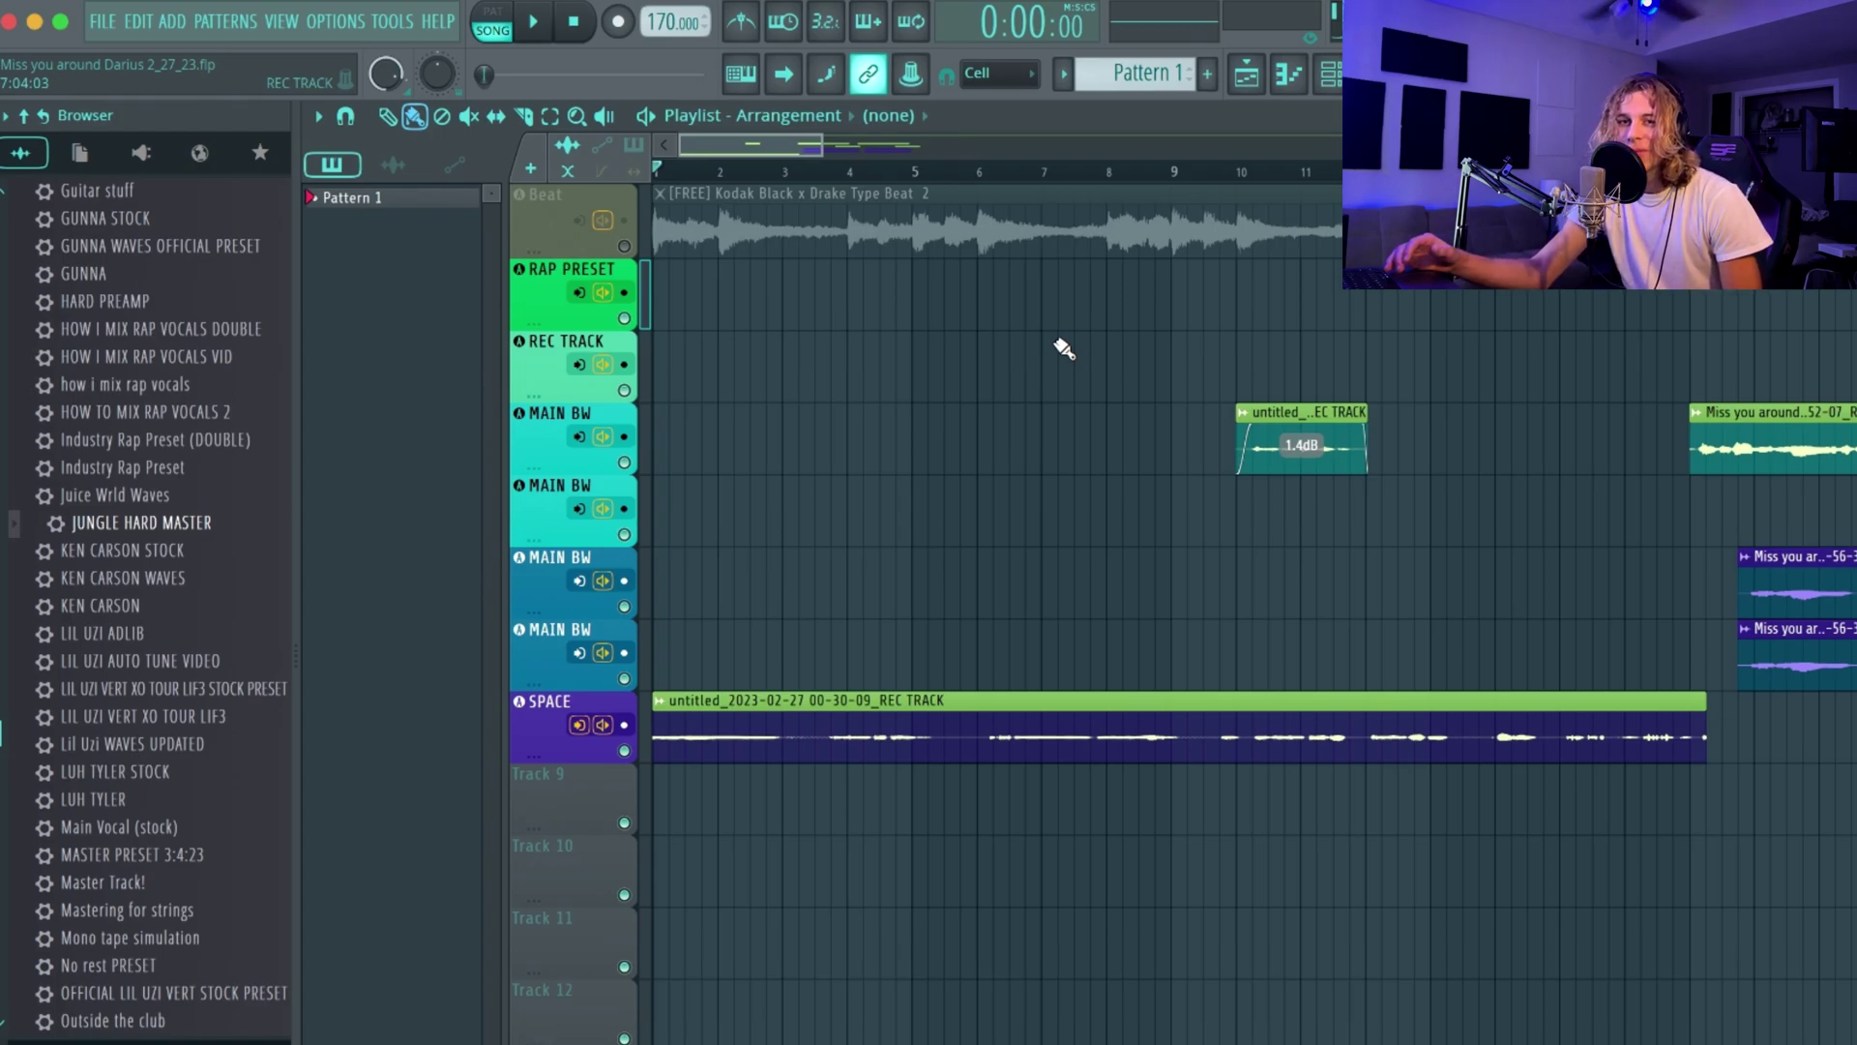
# - Unmute the Beat track and play the arrangement for about 45 seconds before stopping
pyautogui.click(624, 246)
pyautogui.press('space')
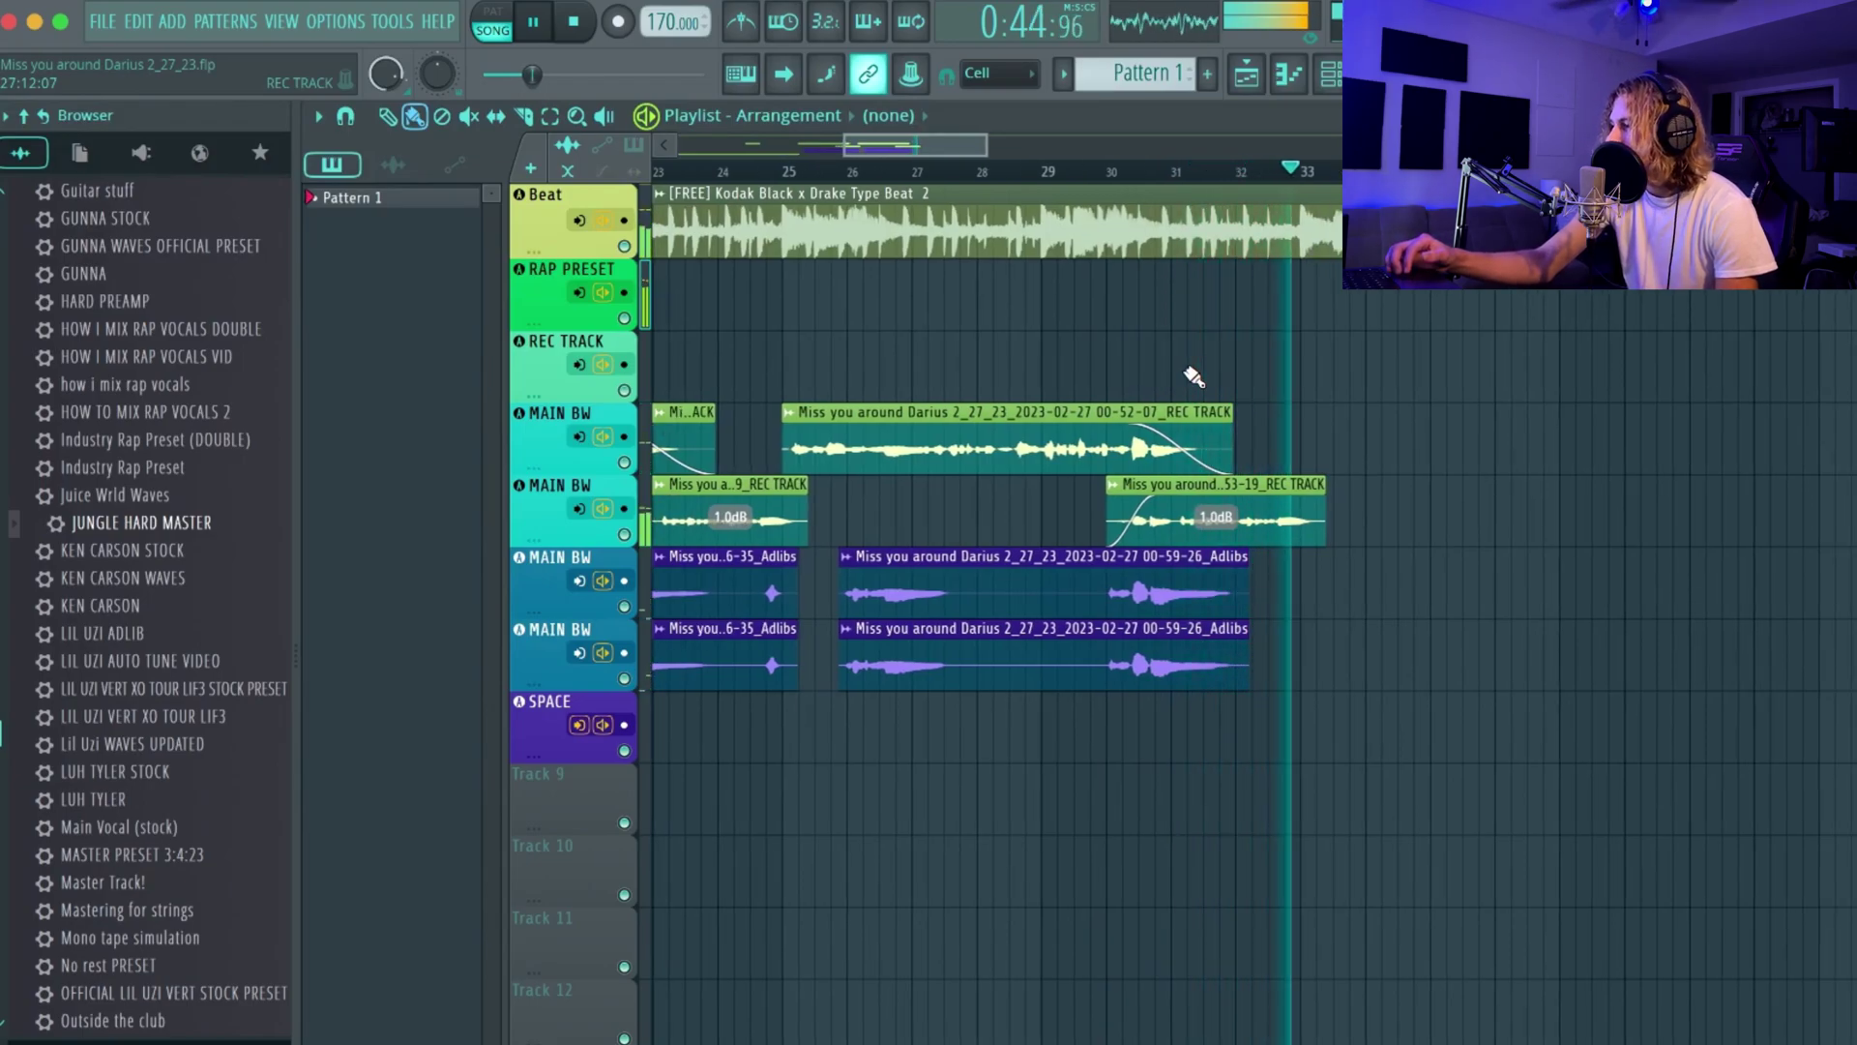
pyautogui.press('space')
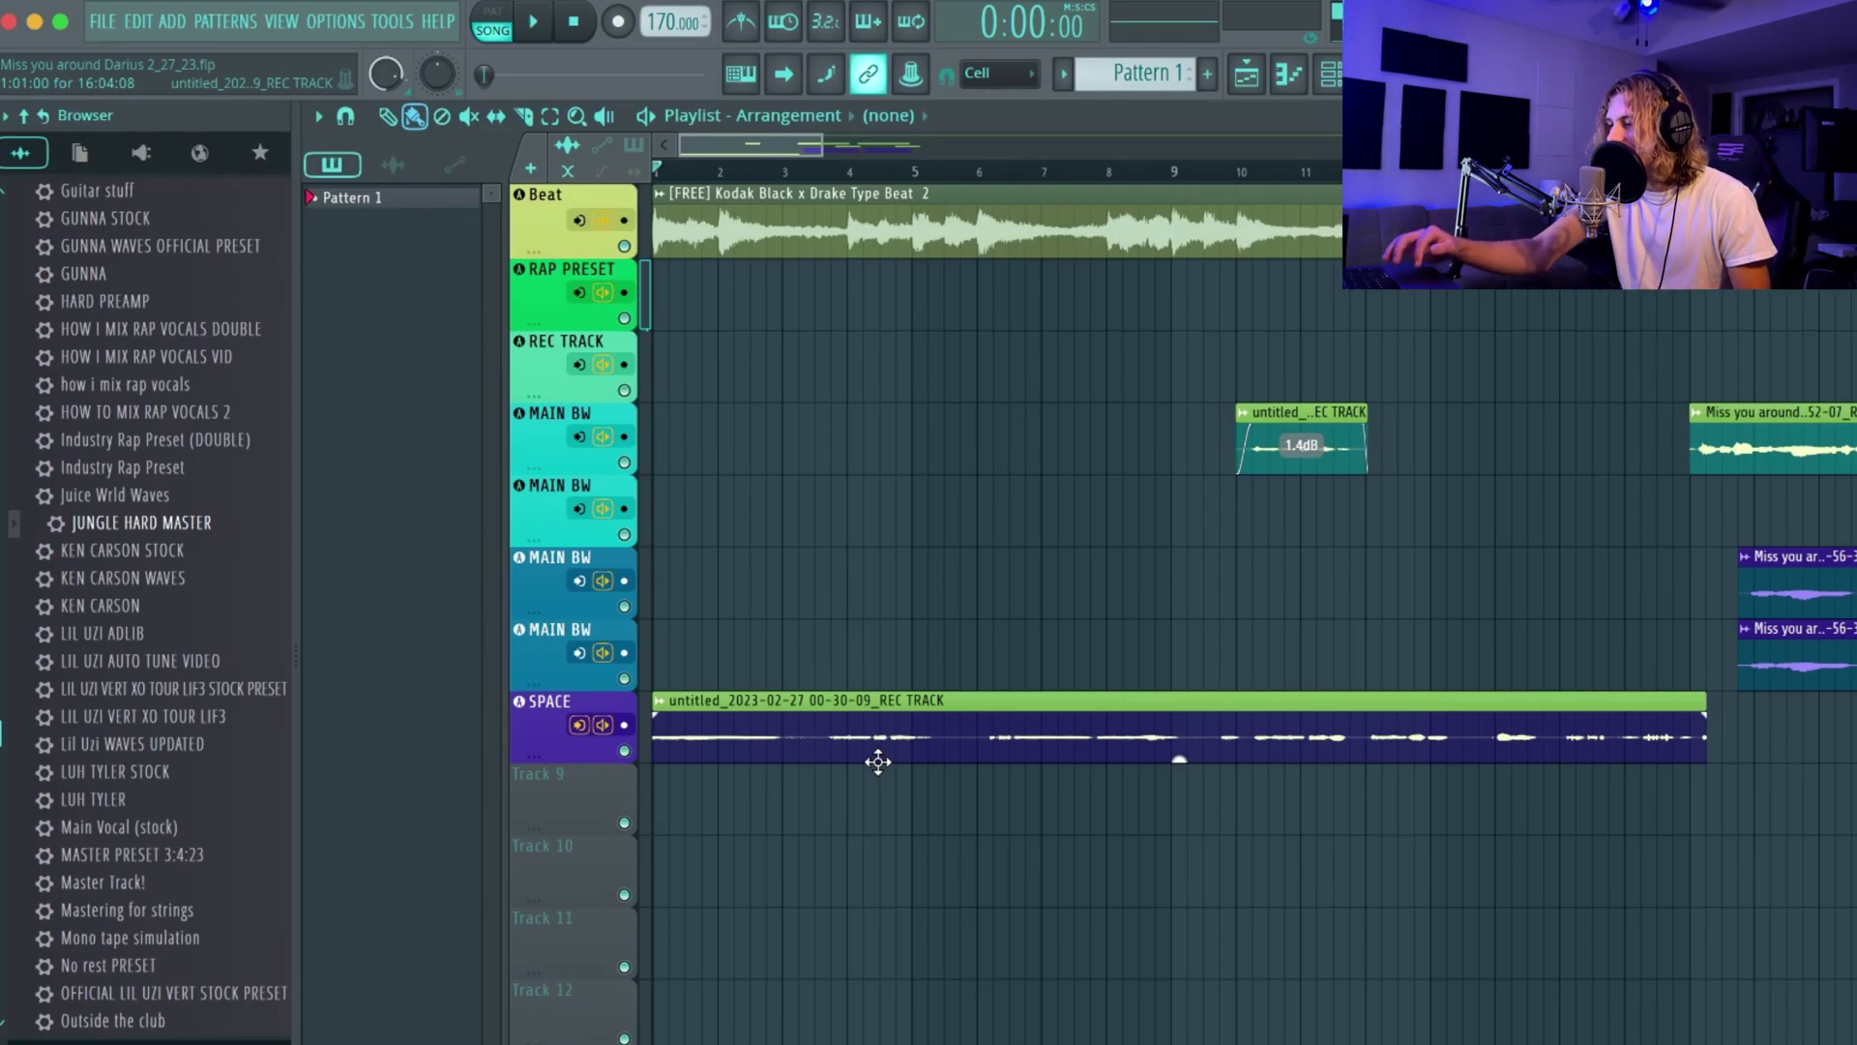
pyautogui.hscroll(3, 920, 531)
pyautogui.hscroll(-3, 920, 531)
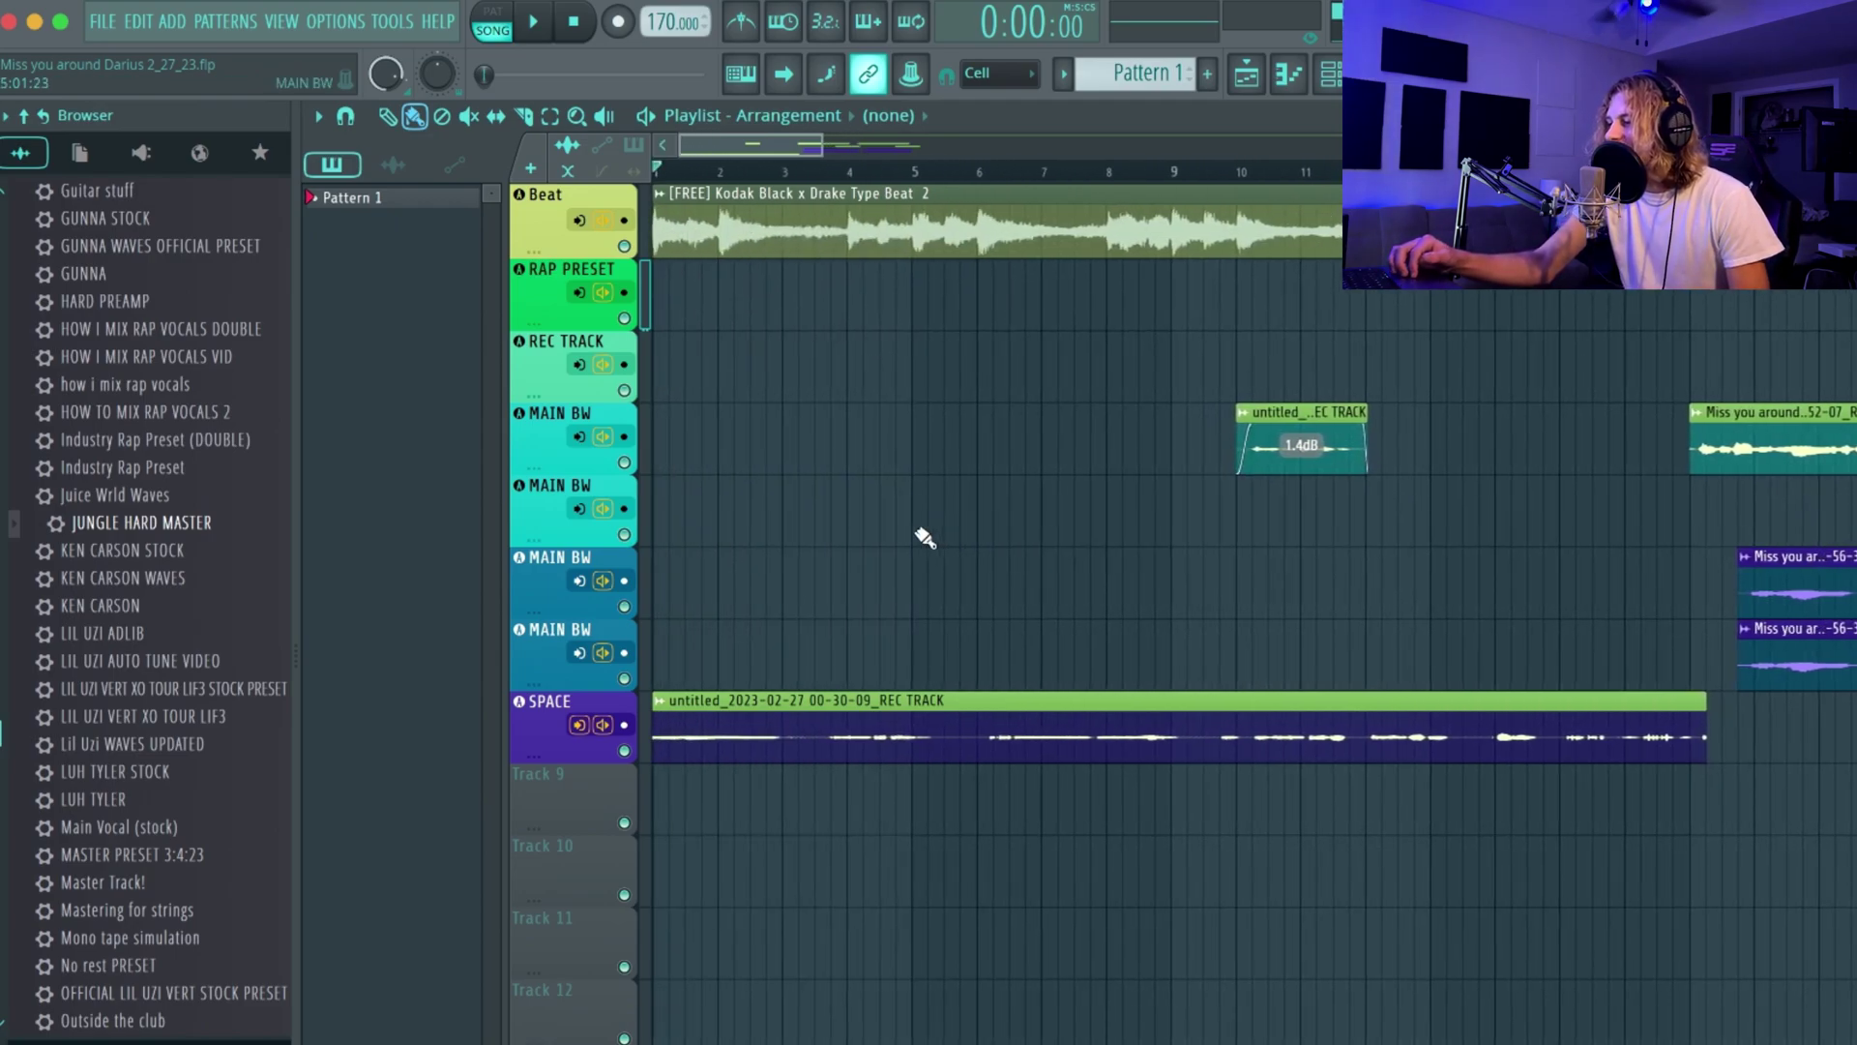
pyautogui.hscroll(1, 1016, 629)
pyautogui.hscroll(3, 1103, 711)
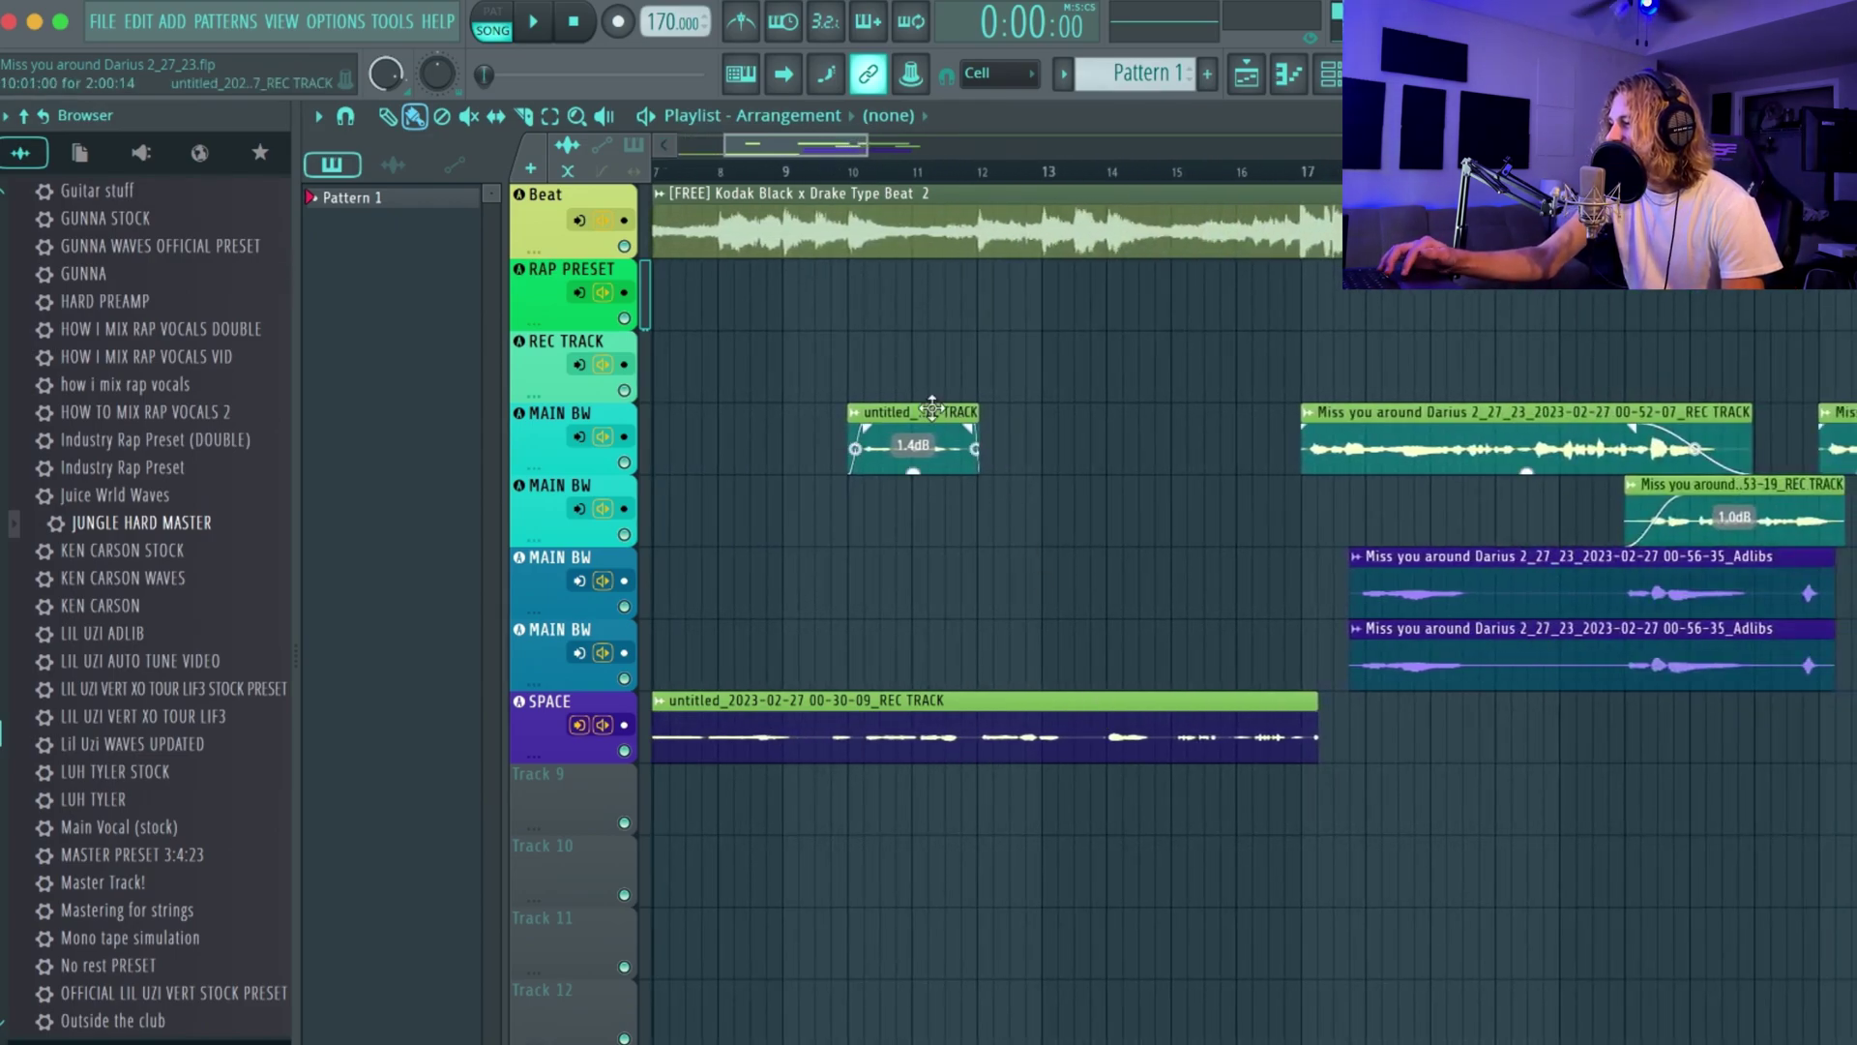
pyautogui.hscroll(3, 948, 386)
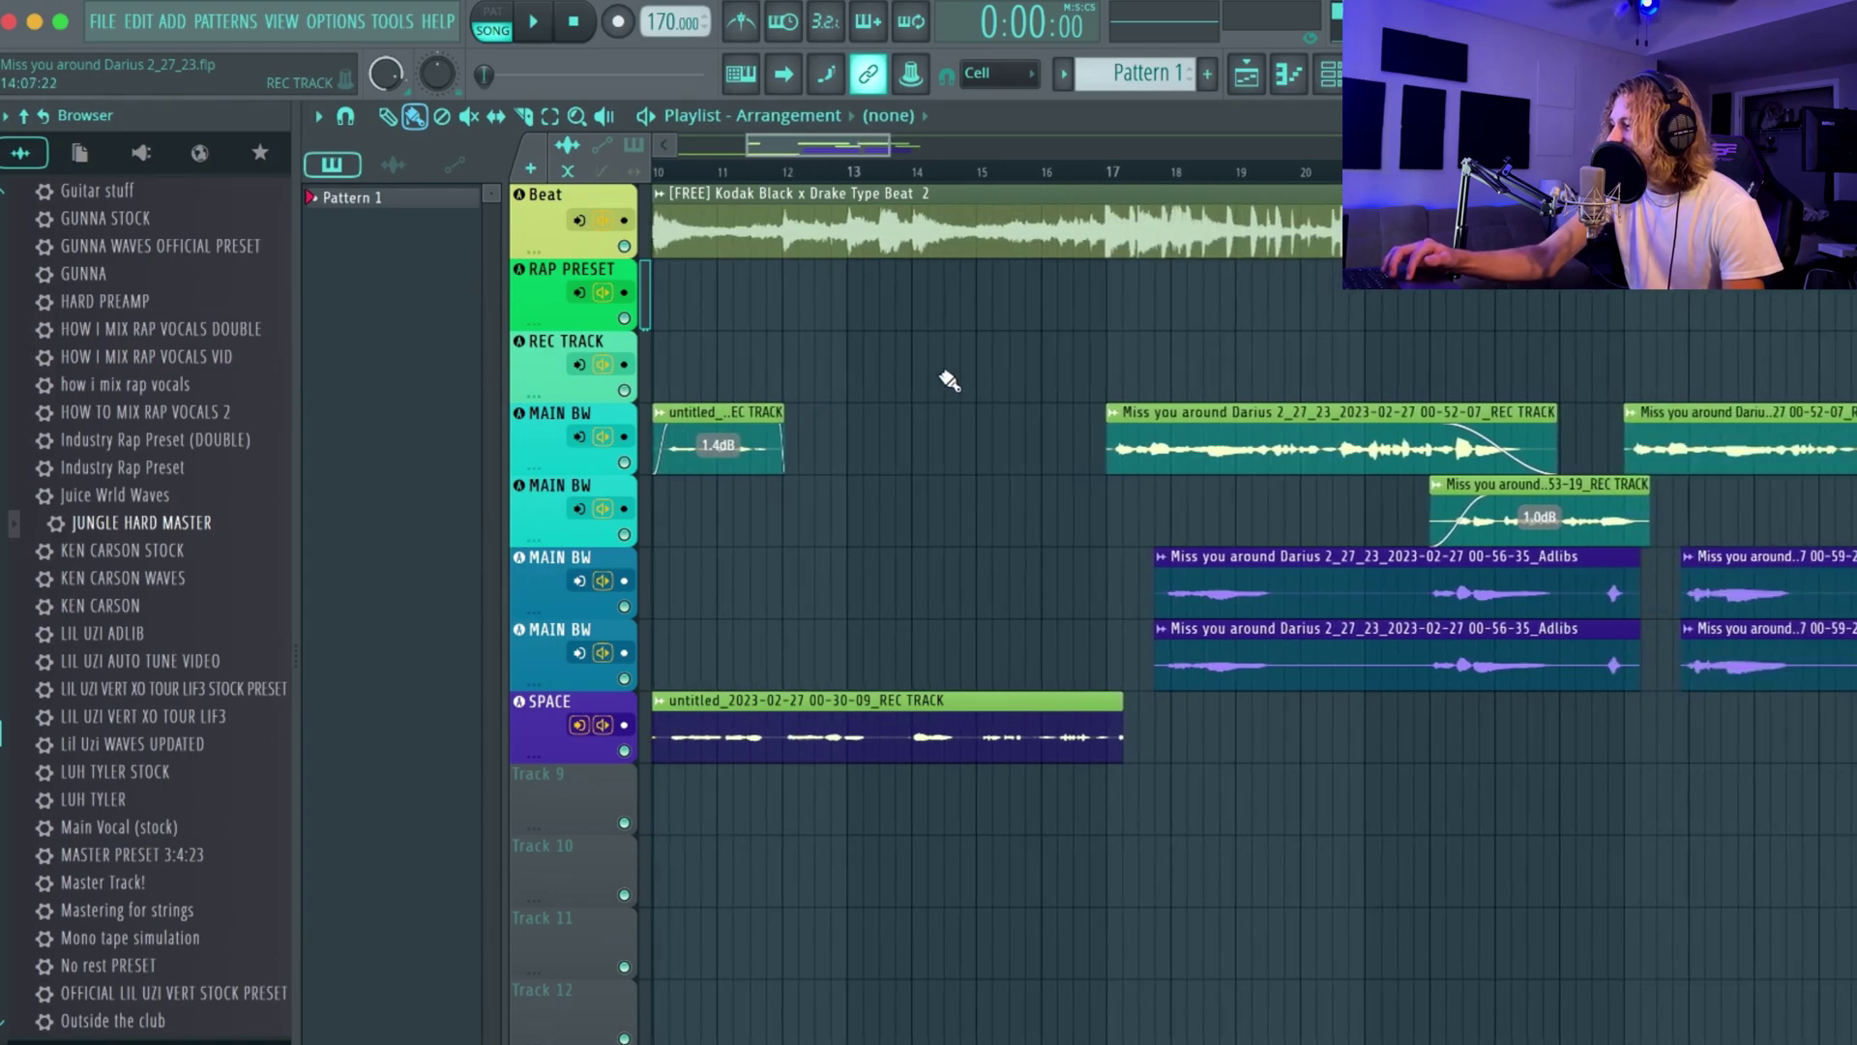
pyautogui.hscroll(-6, 983, 332)
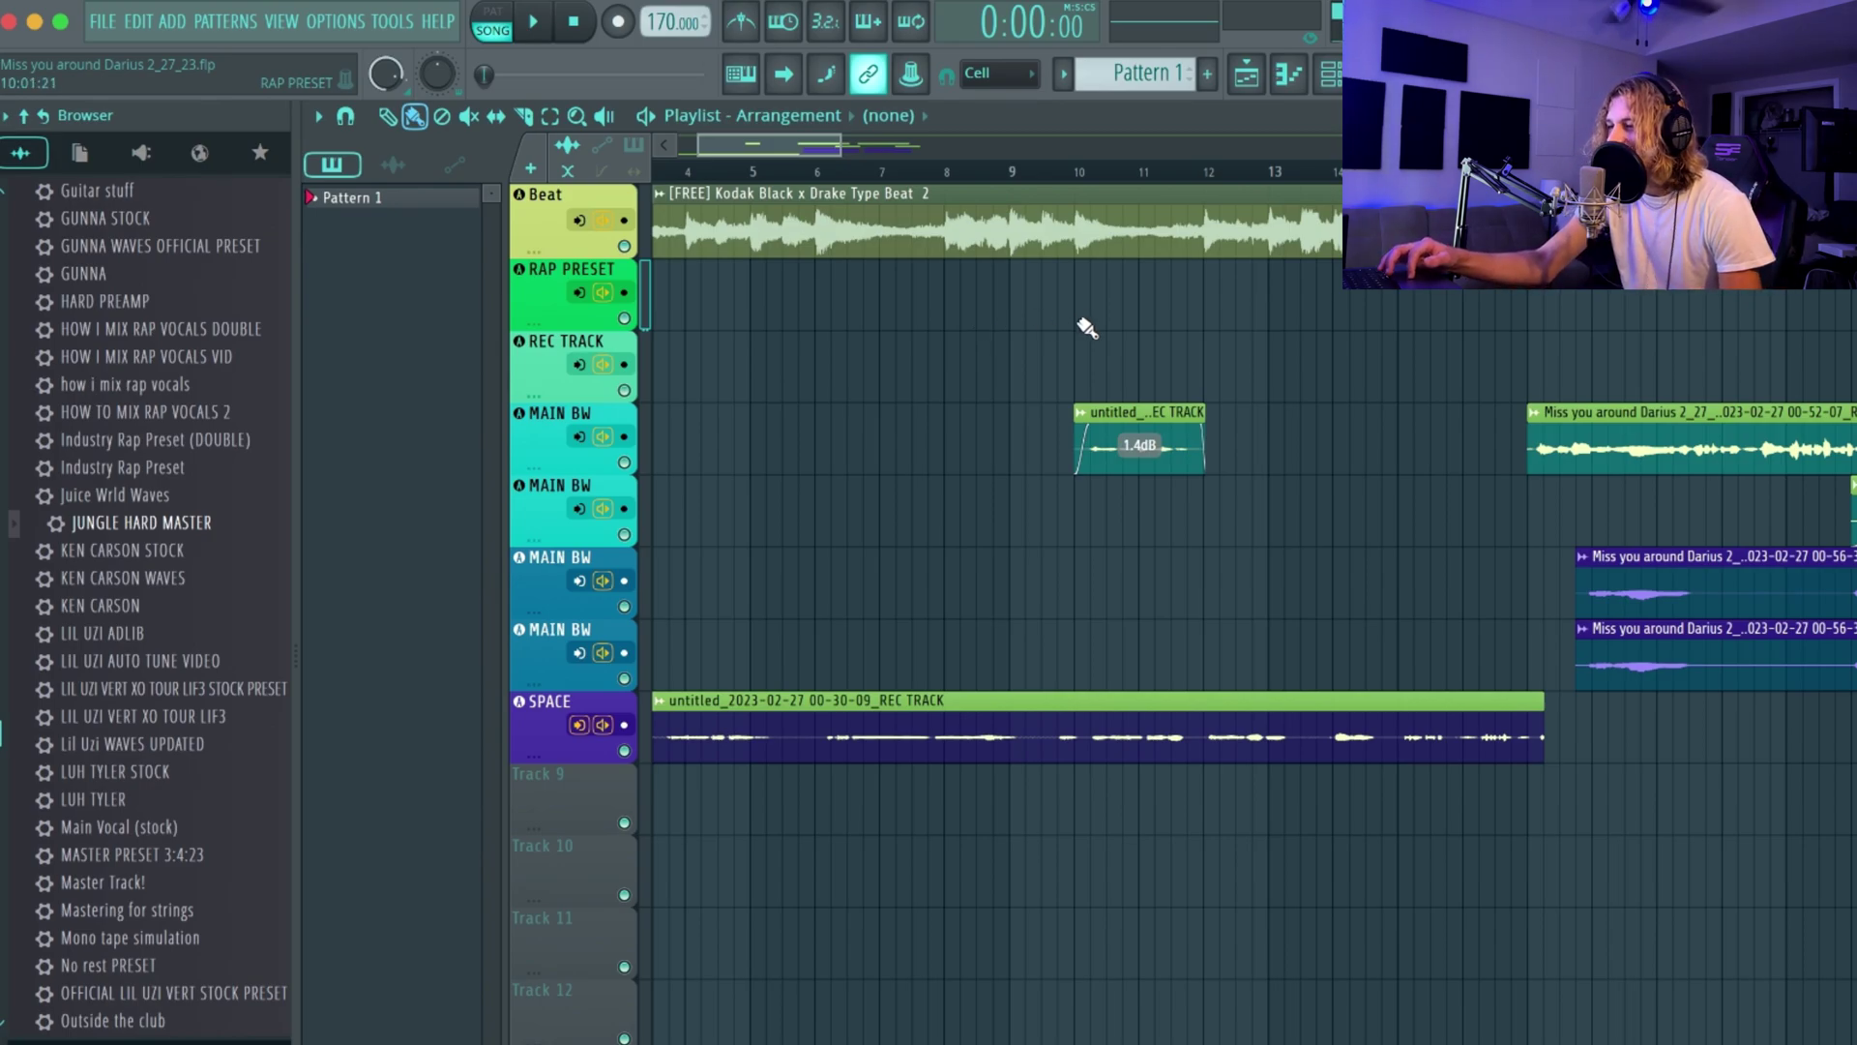
pyautogui.scroll(-2, 1184, 375)
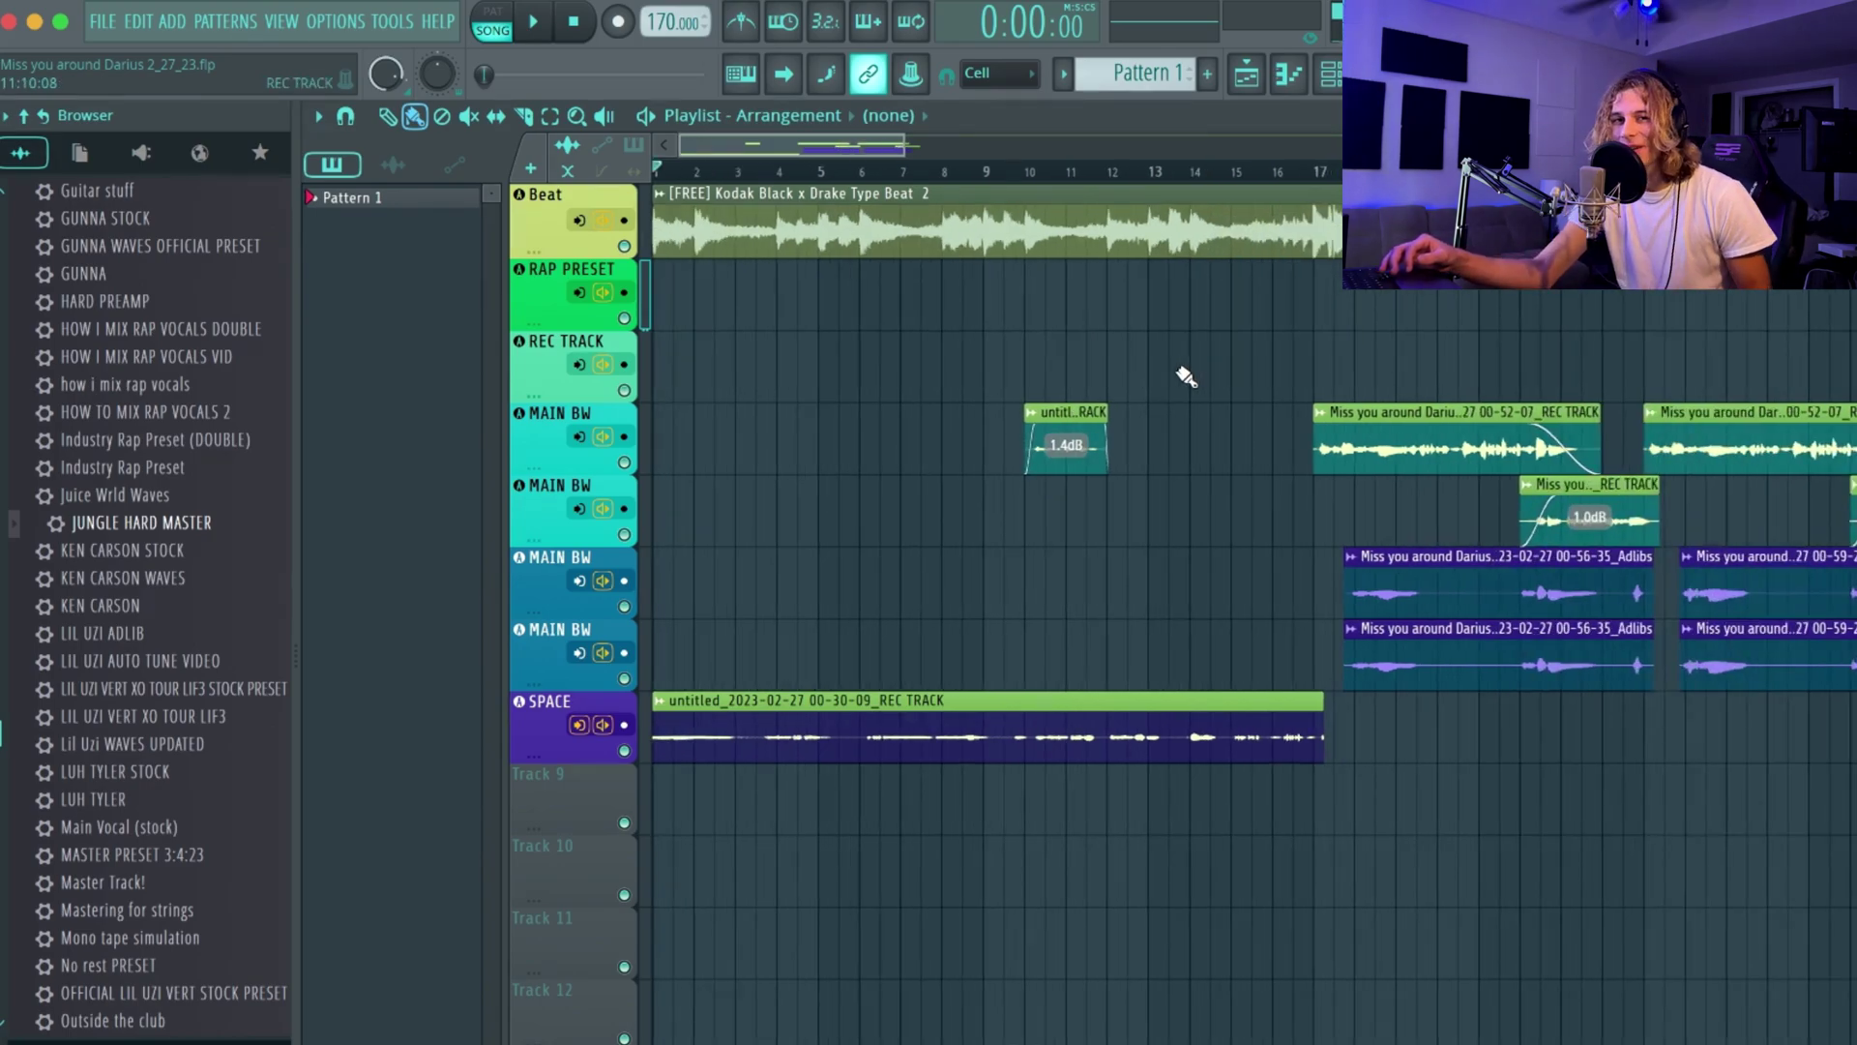